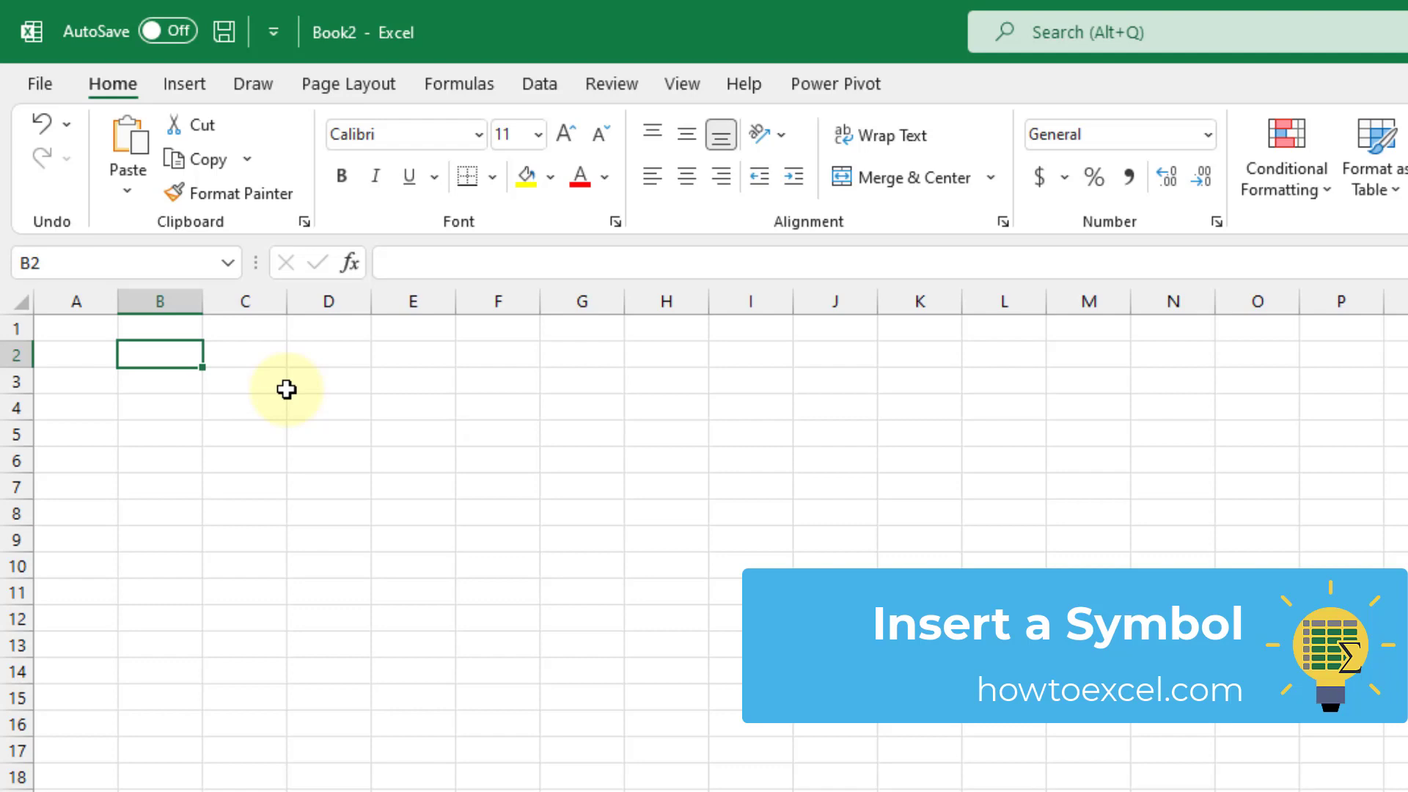
Step: Open the Symbol dialog for cell B2 and set the symbol font to Wingdings
click(190, 84)
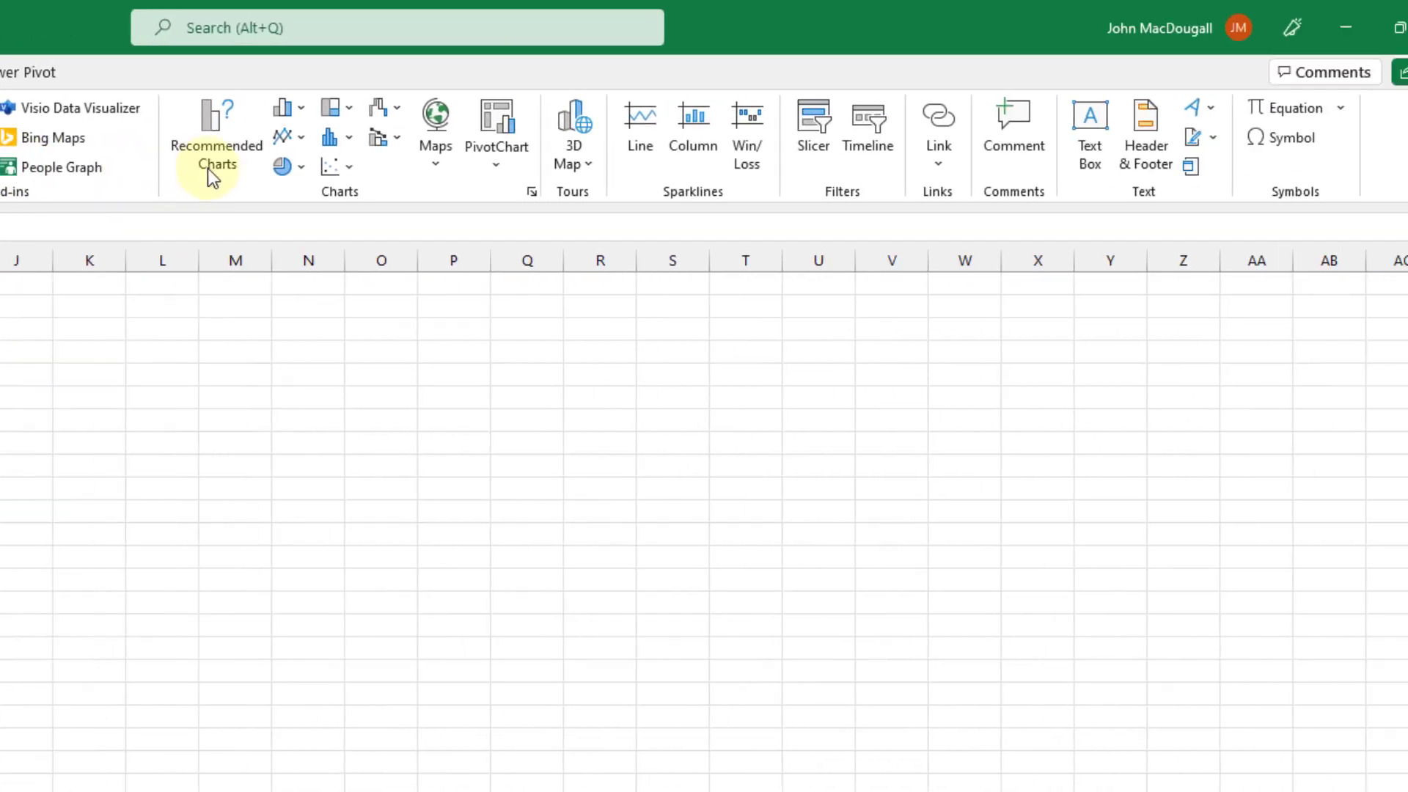
click(1277, 139)
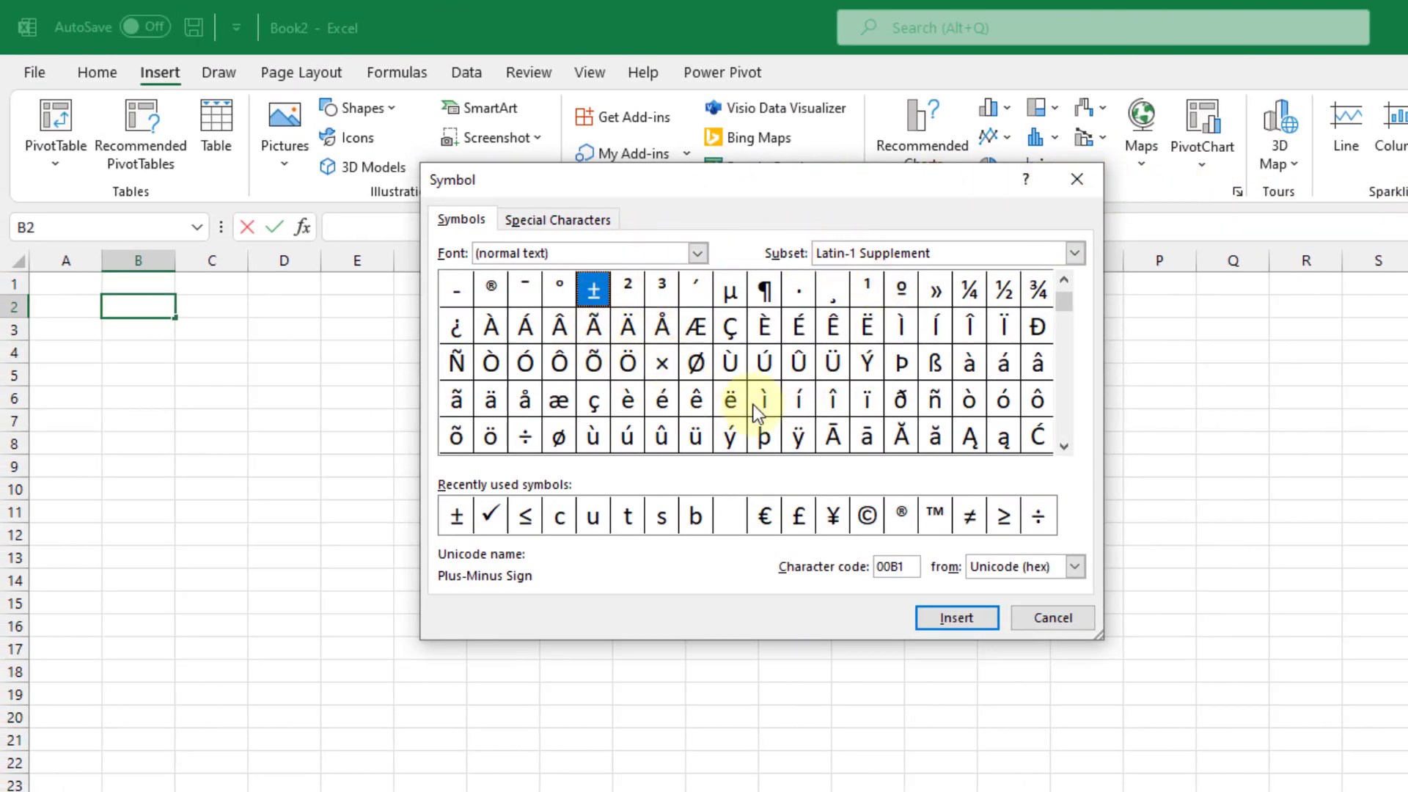
drag(1072, 301, 1070, 332)
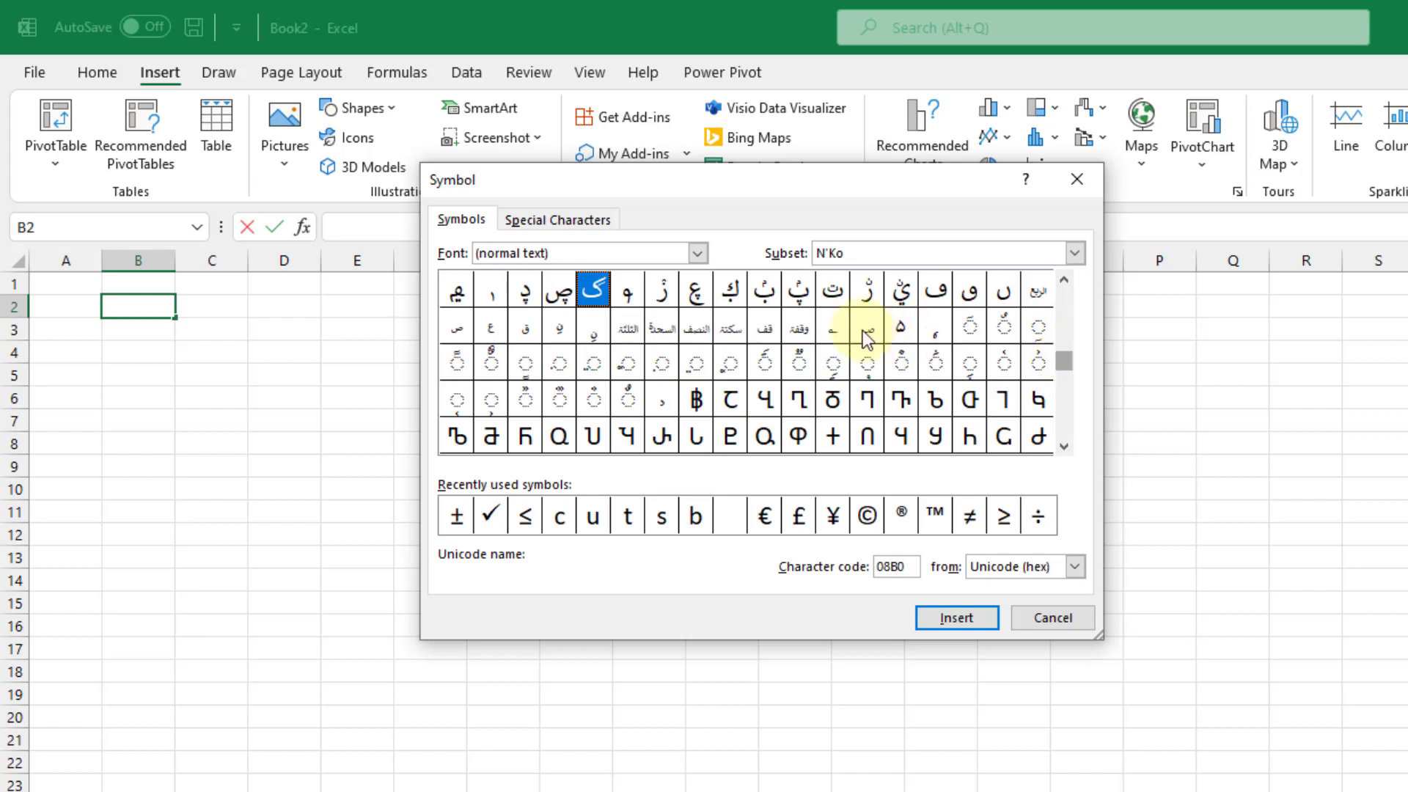
click(702, 257)
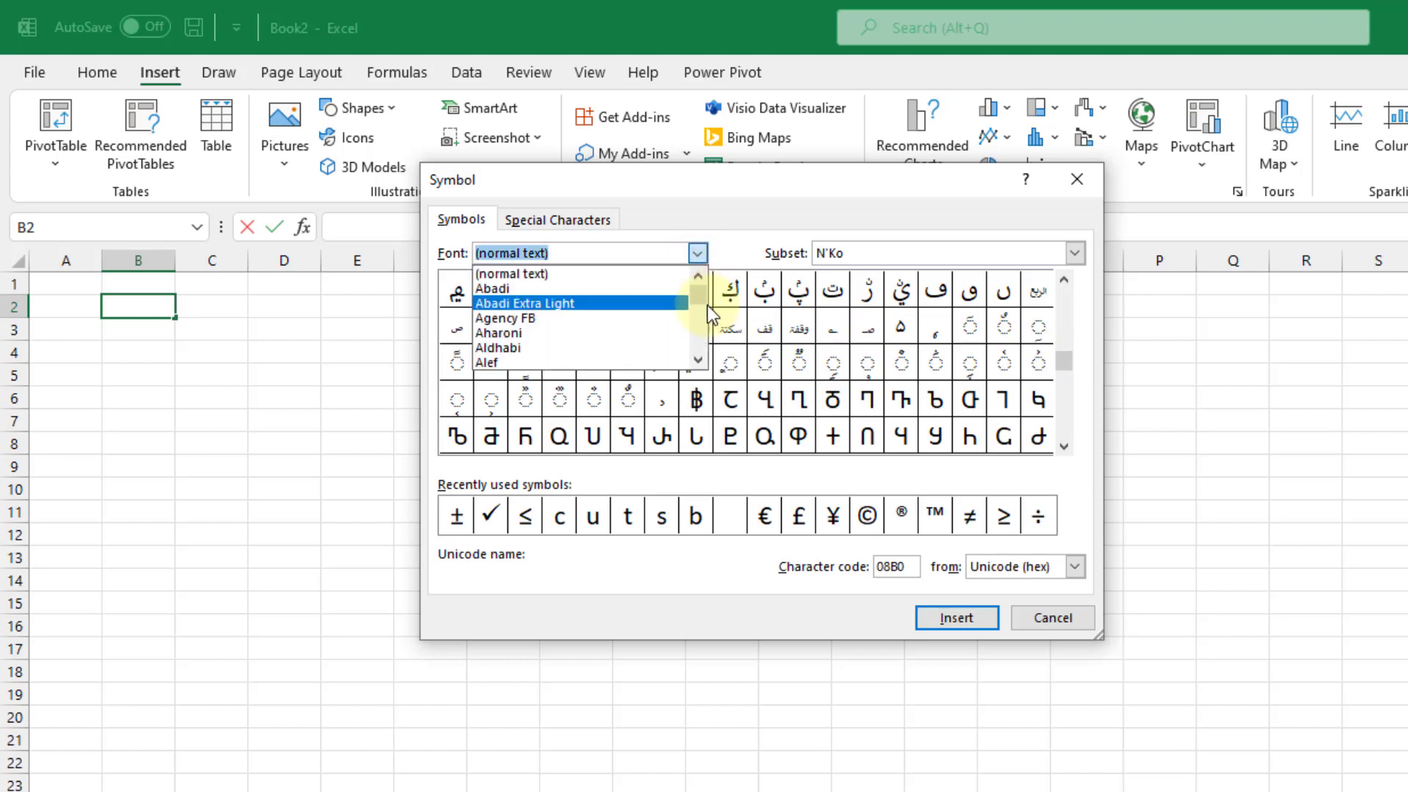
drag(701, 293, 704, 347)
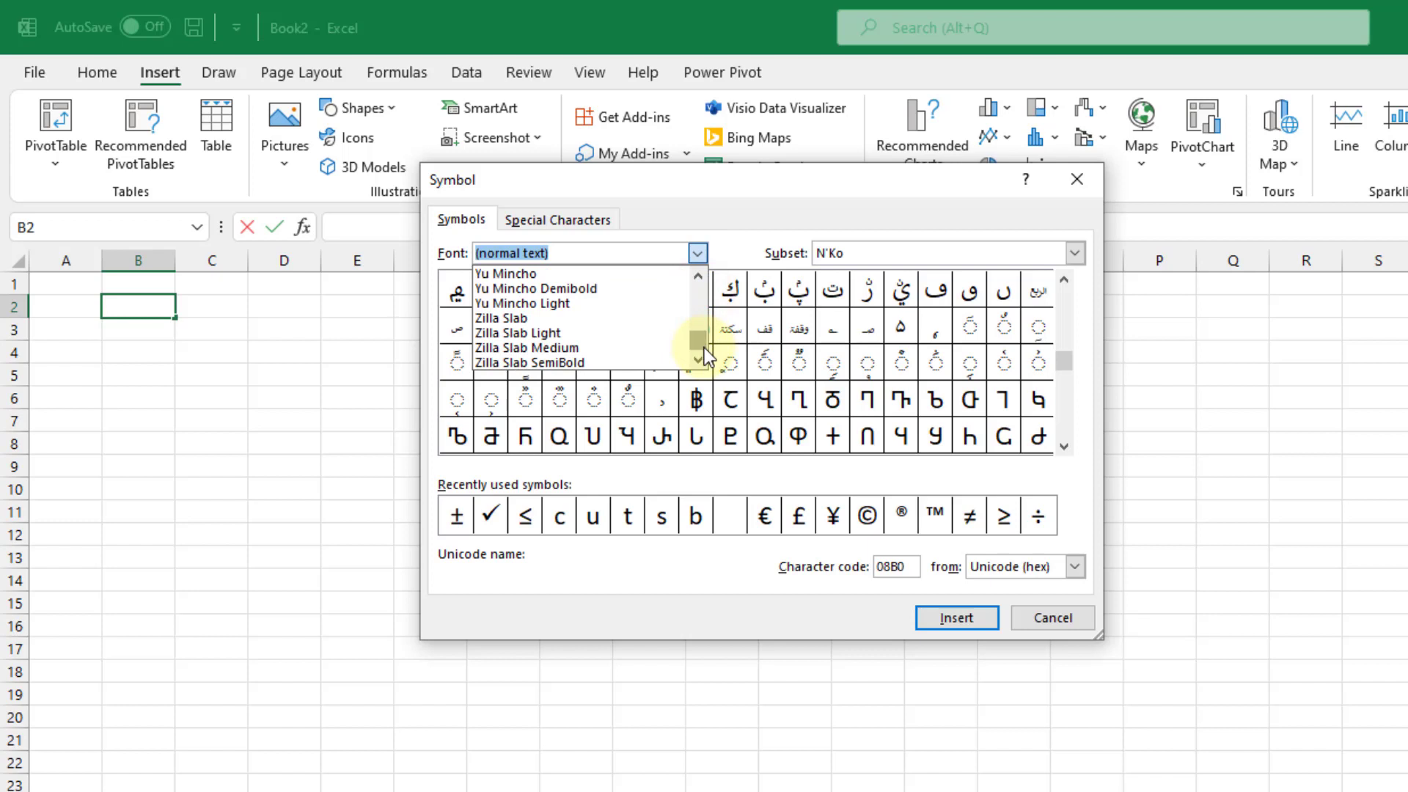
scroll(663, 323, up, 1)
scroll(663, 323, up, 2)
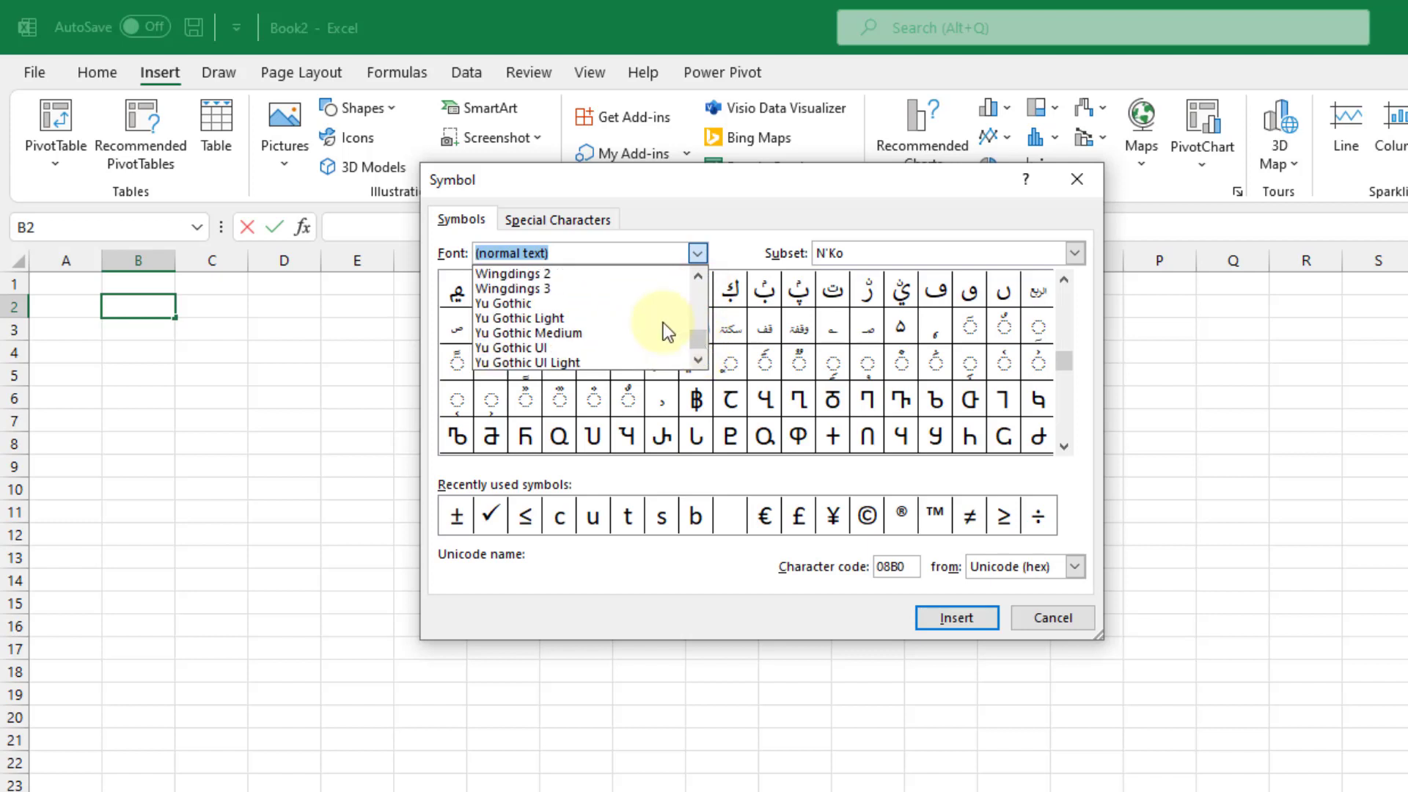
scroll(663, 323, up, 1)
click(607, 301)
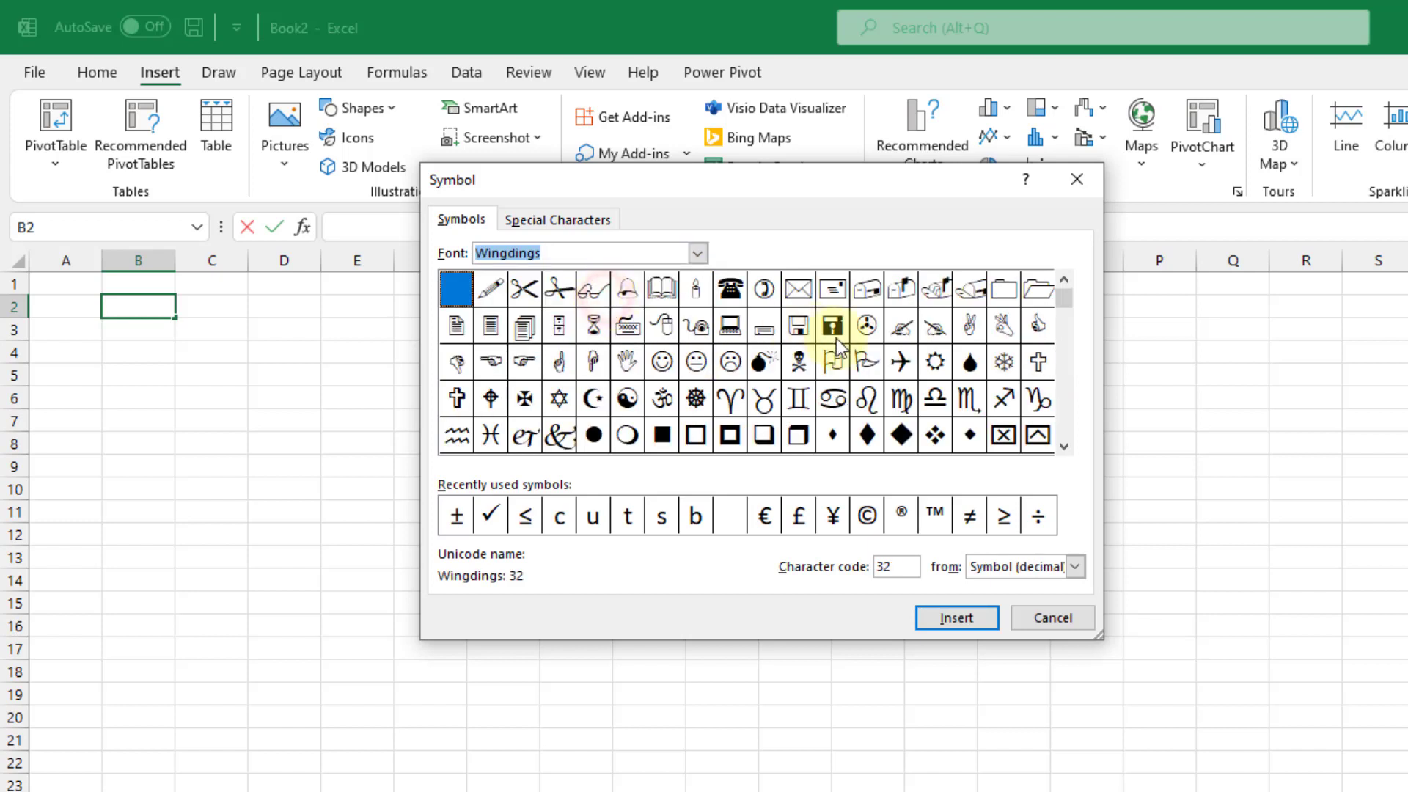
Step: Insert the Wingdings check mark, character code 252, into cell B2 and commit the entry
drag(1063, 292, 1071, 440)
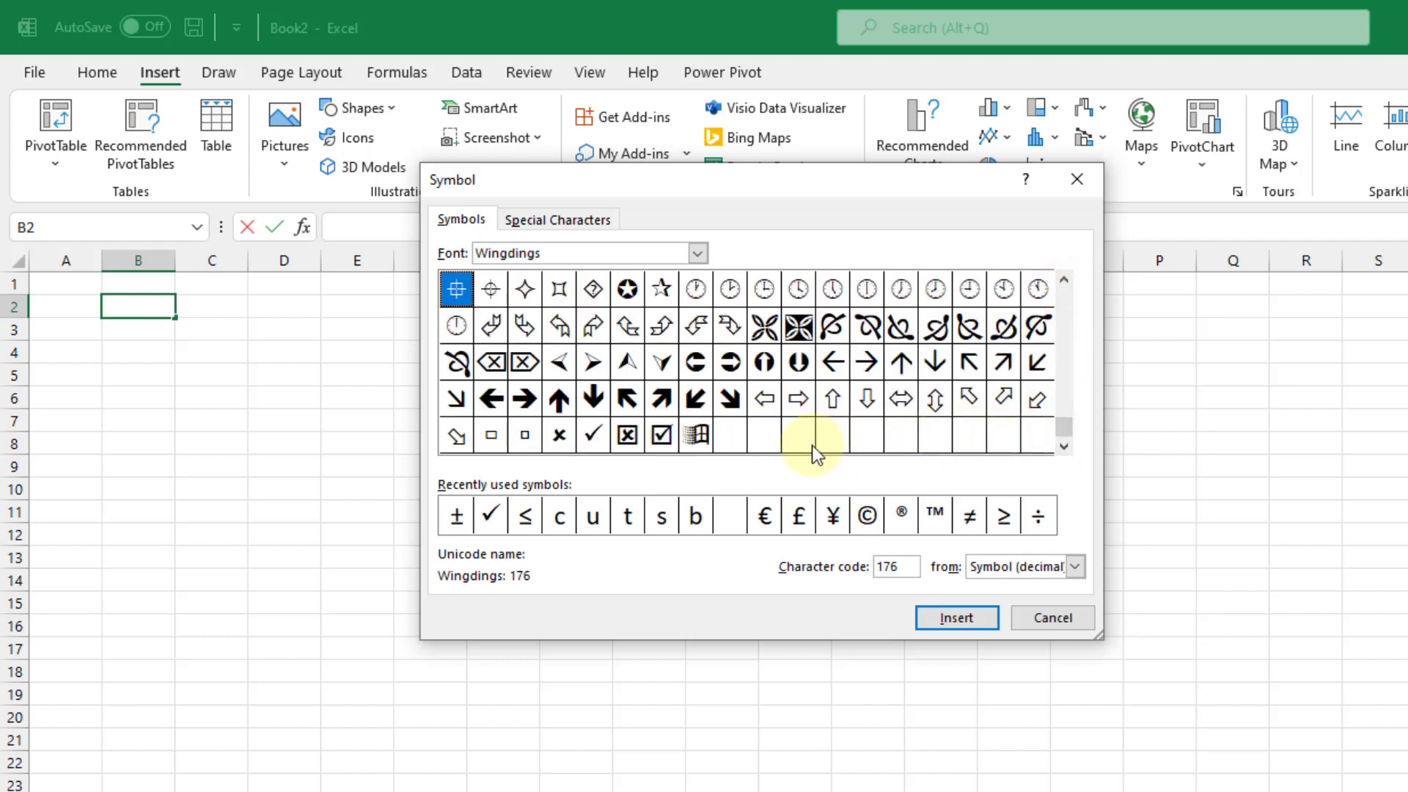
click(599, 434)
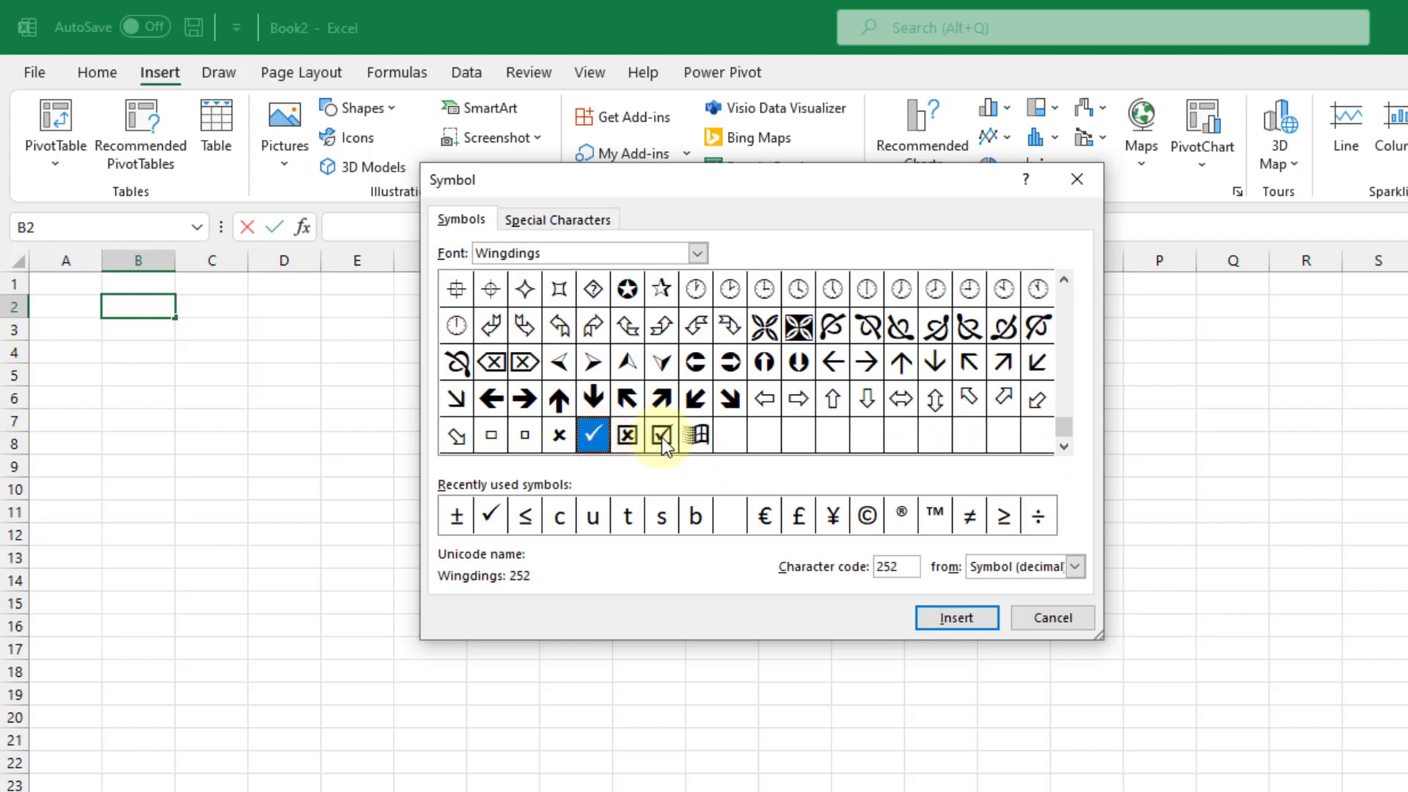
click(662, 435)
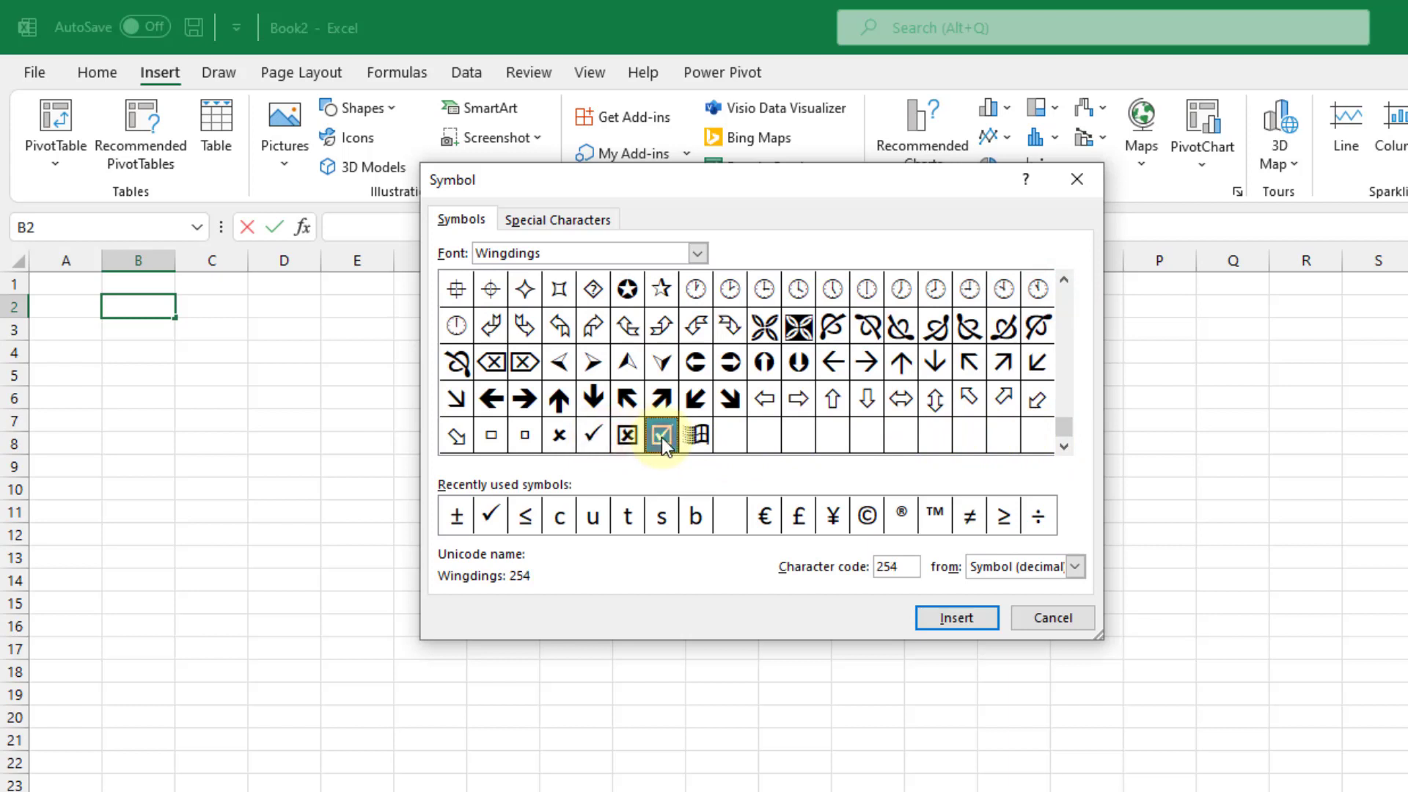
click(597, 436)
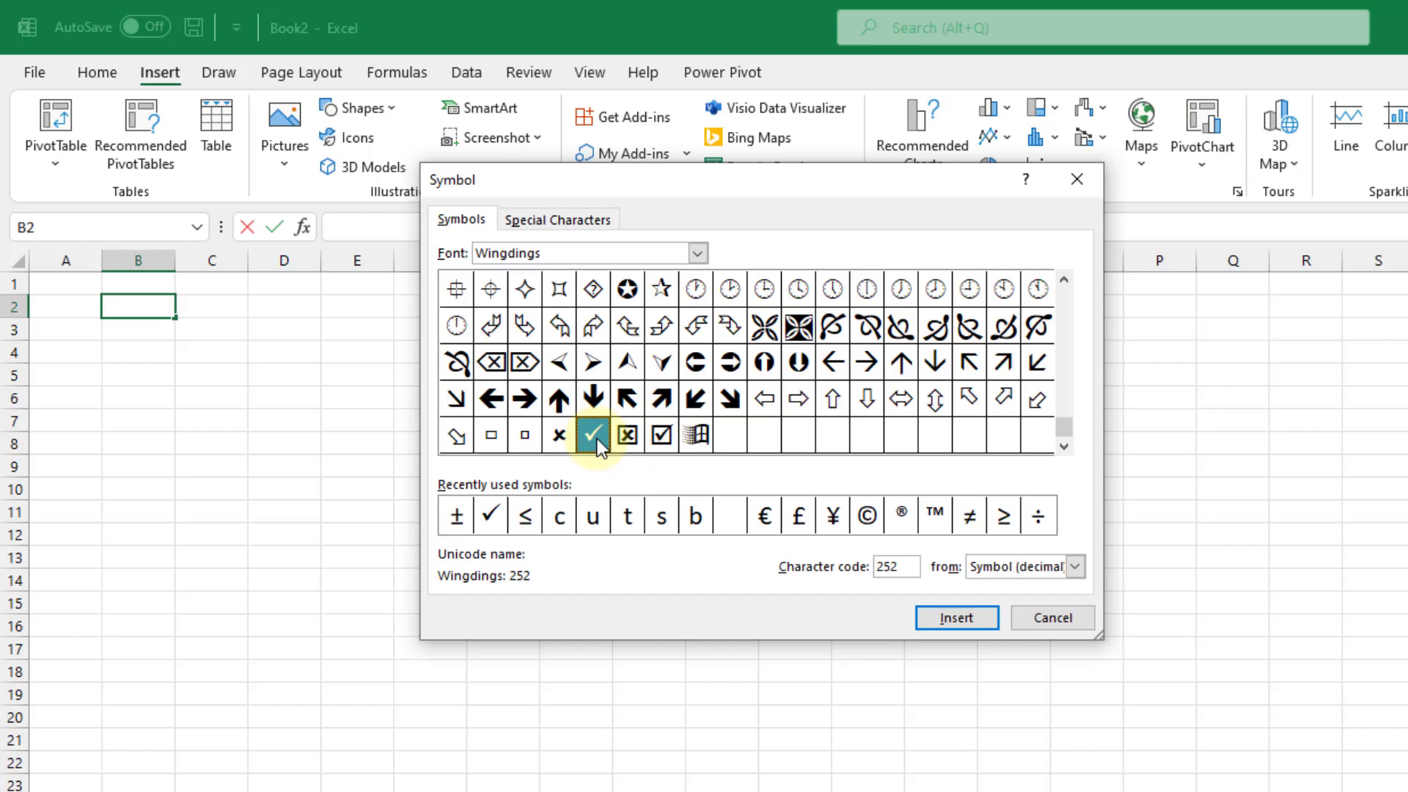
click(944, 618)
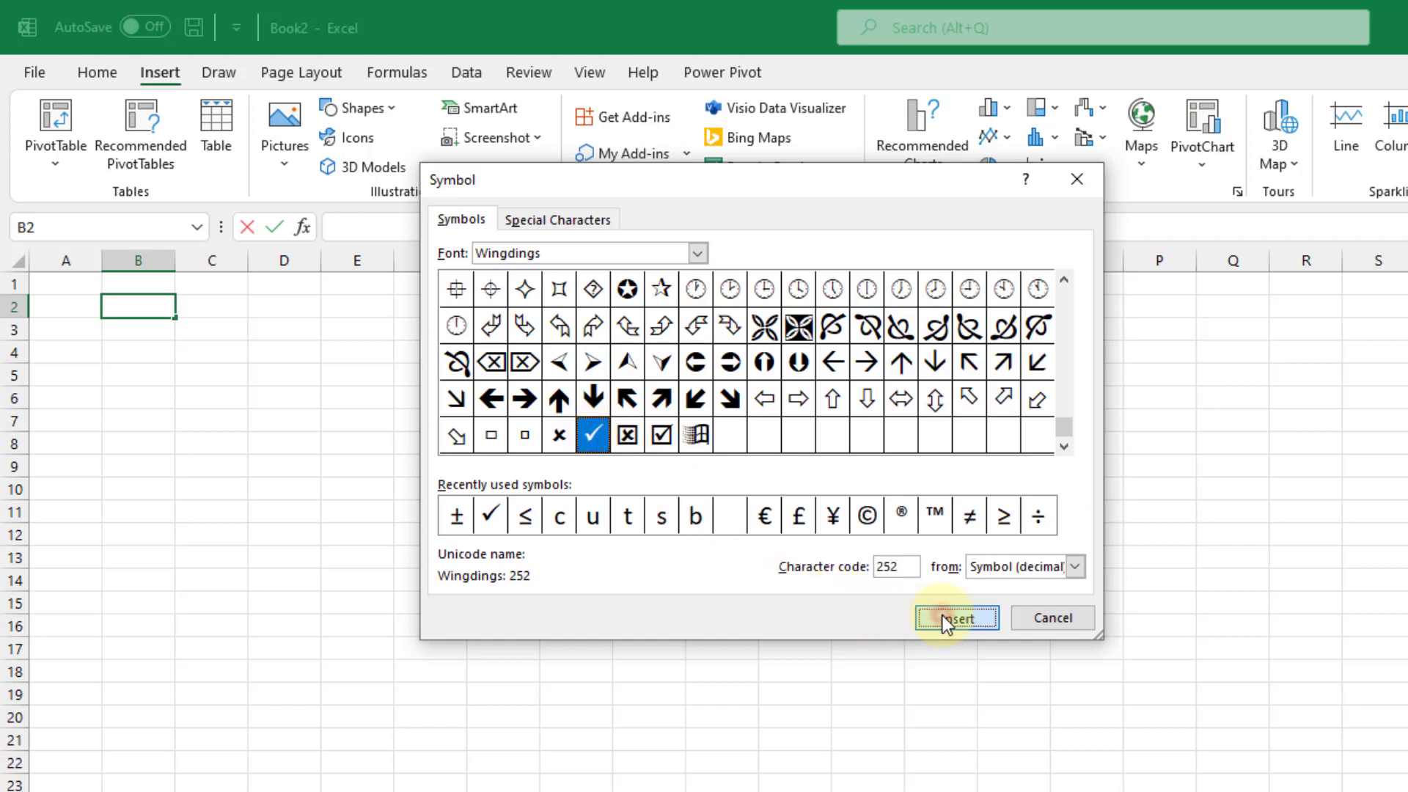
click(1054, 616)
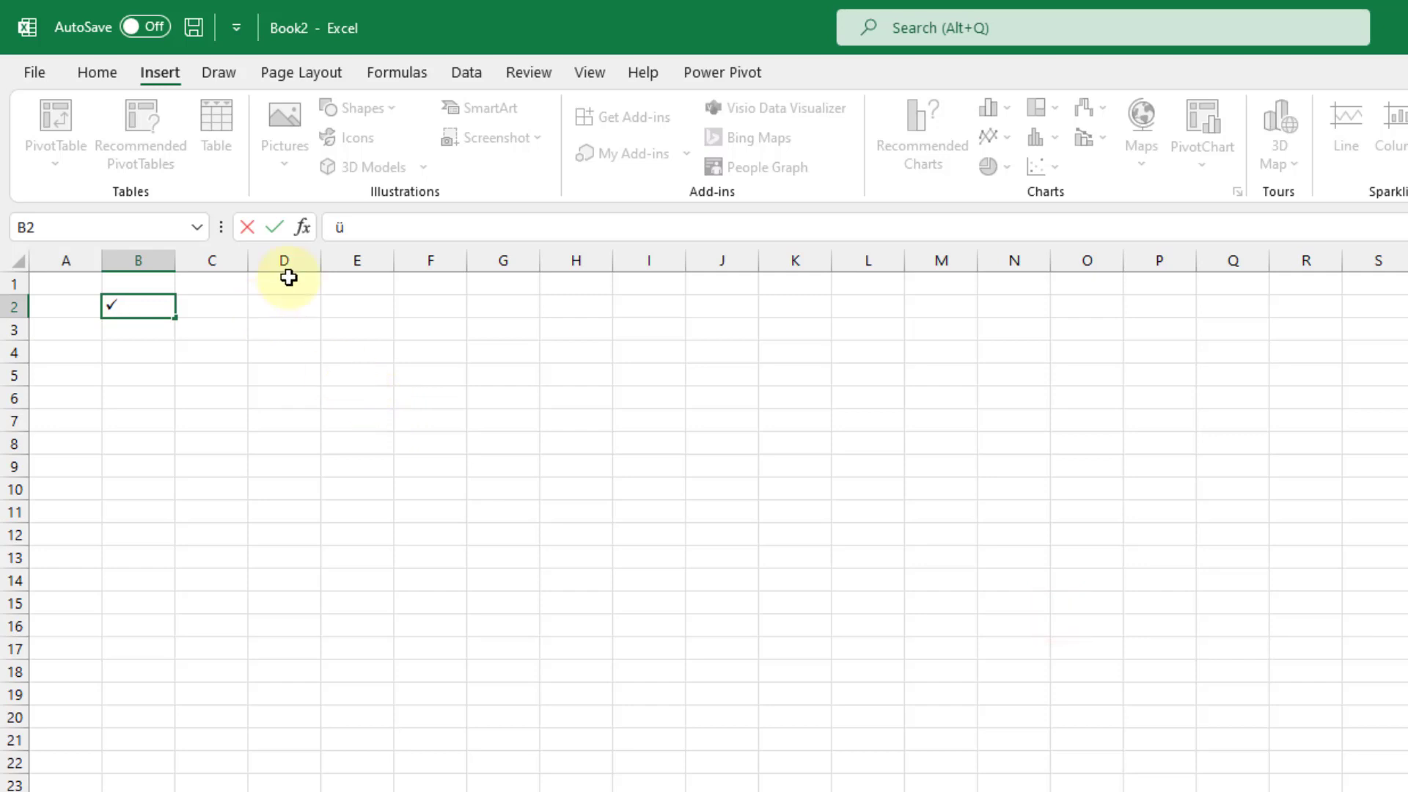
key(Return)
key(Up)
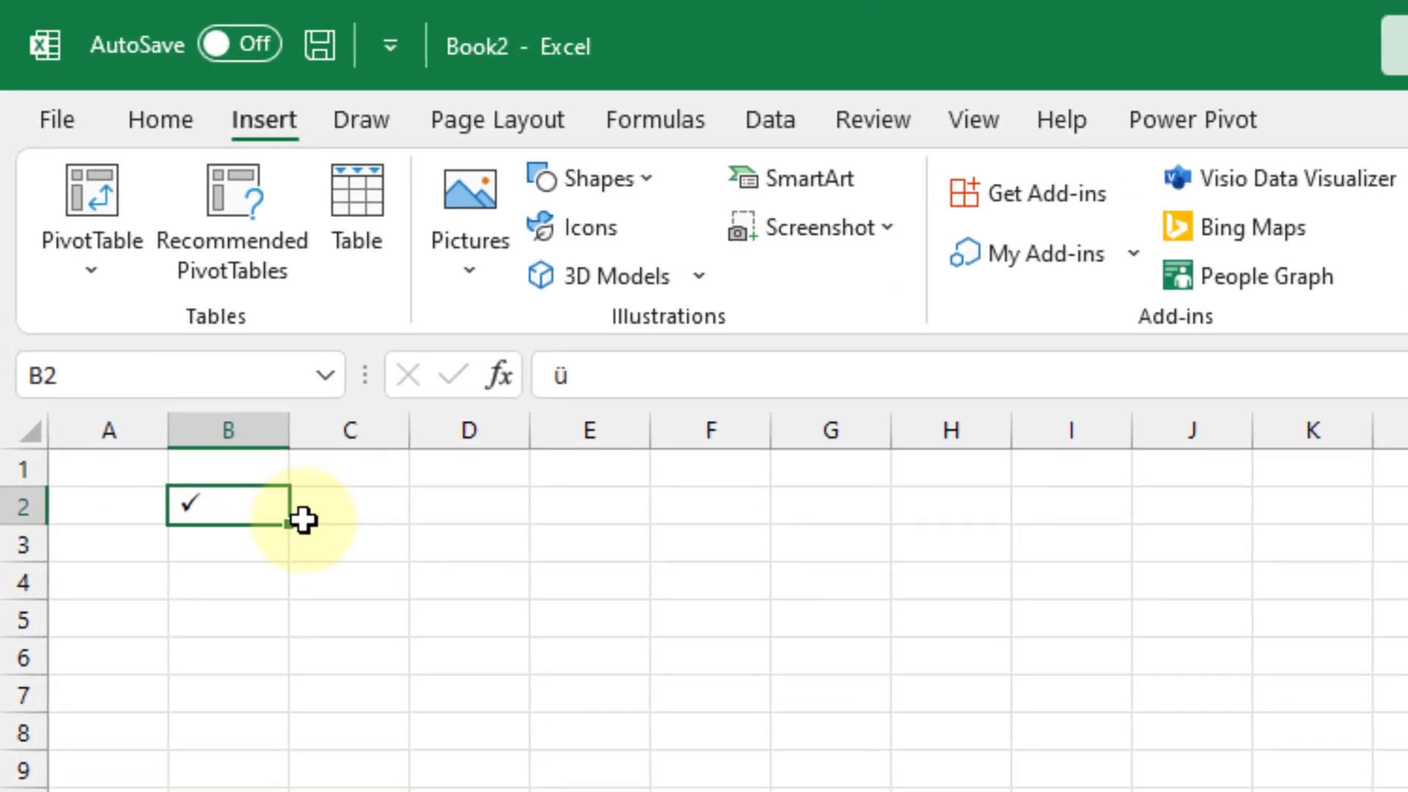
Step: Append a space and the words "regular text" after the check mark character in cell B2
click(594, 375)
drag(561, 379, 529, 385)
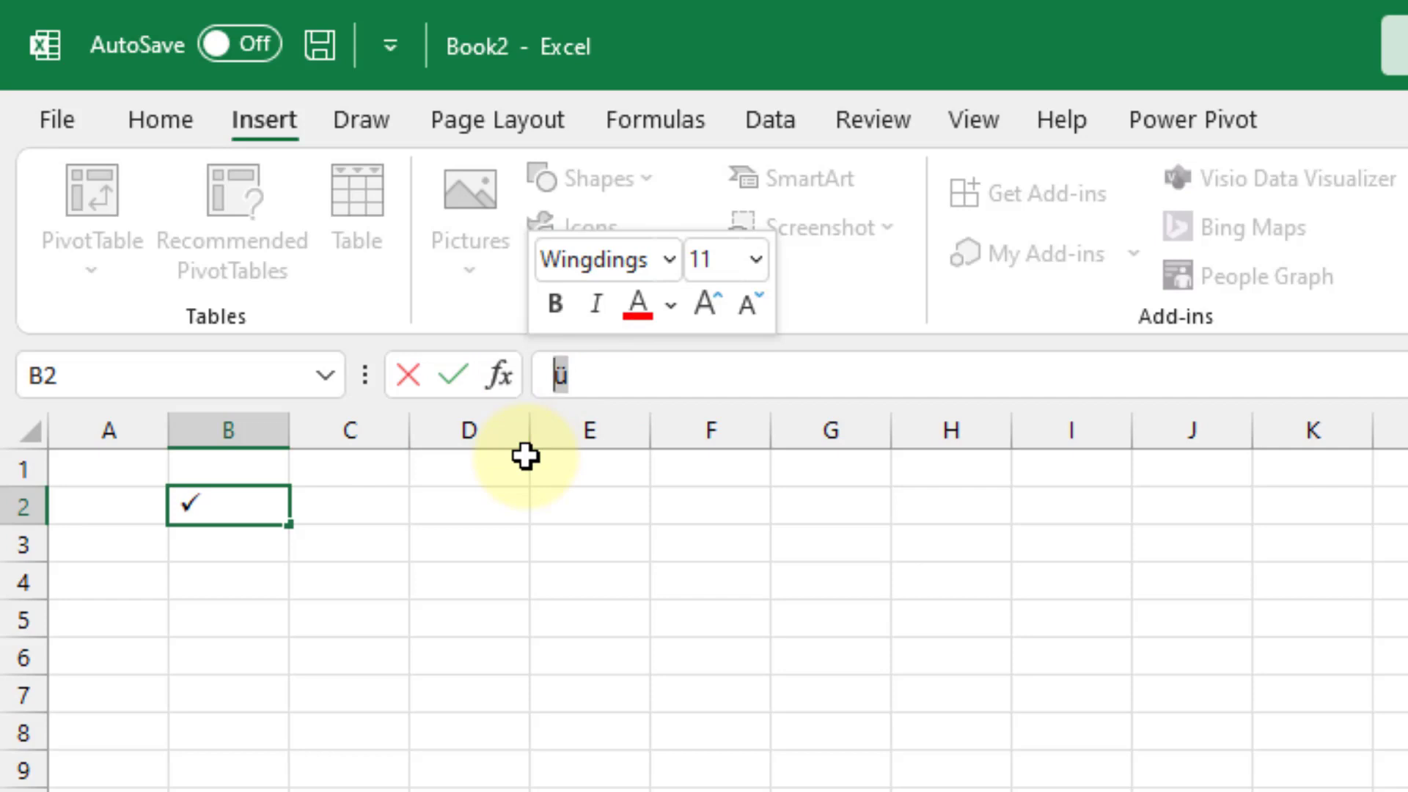
key(Return)
click(257, 517)
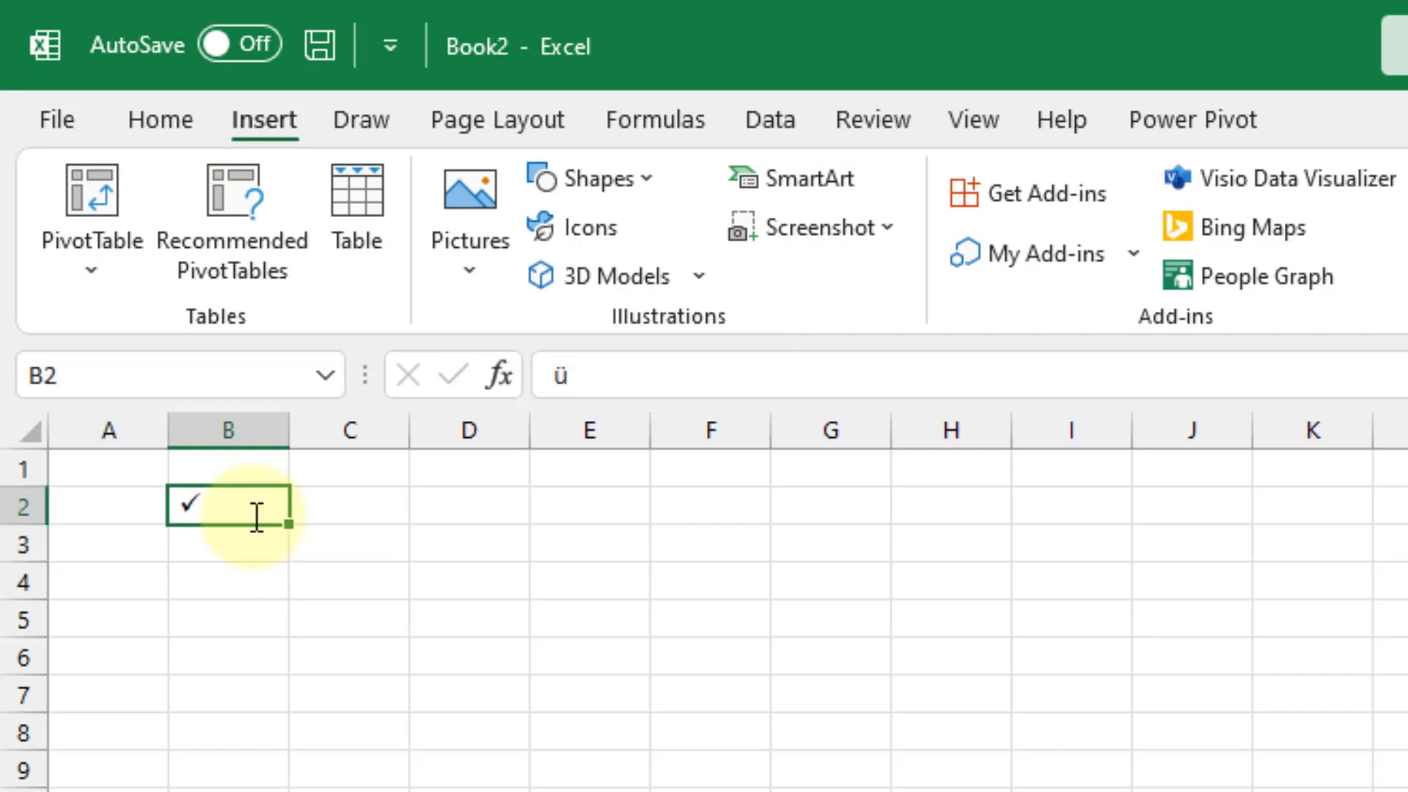
click(600, 383)
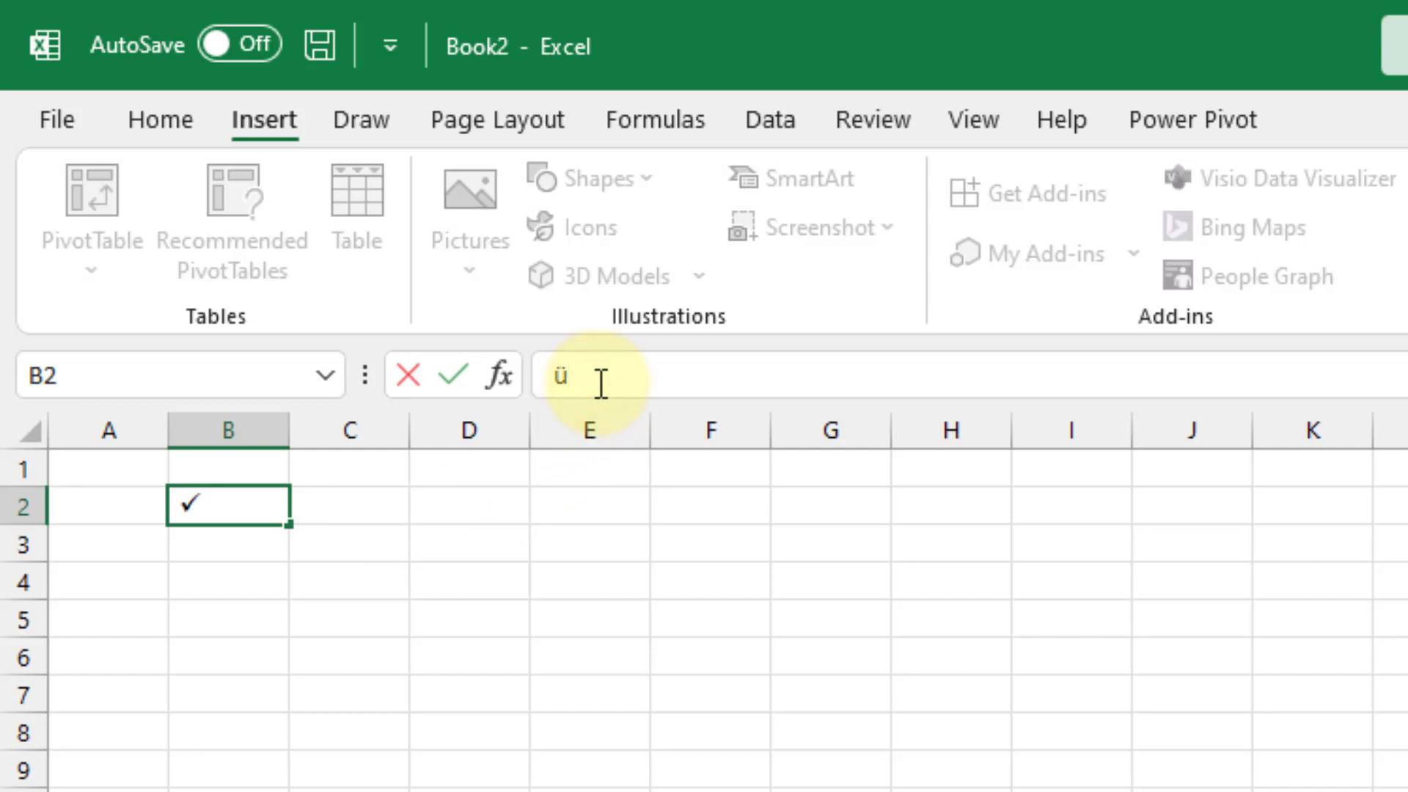
text(regula)
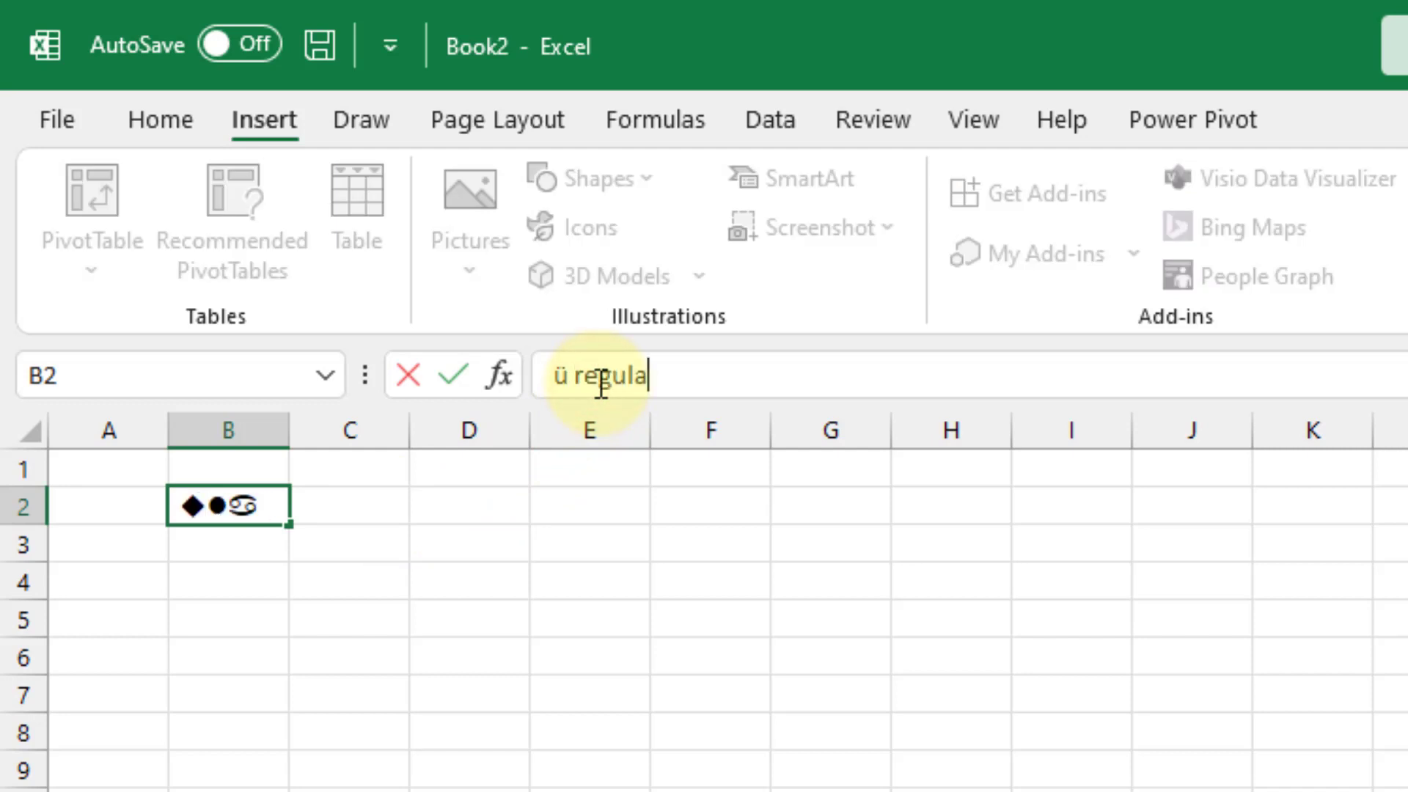
text(r text)
key(Return)
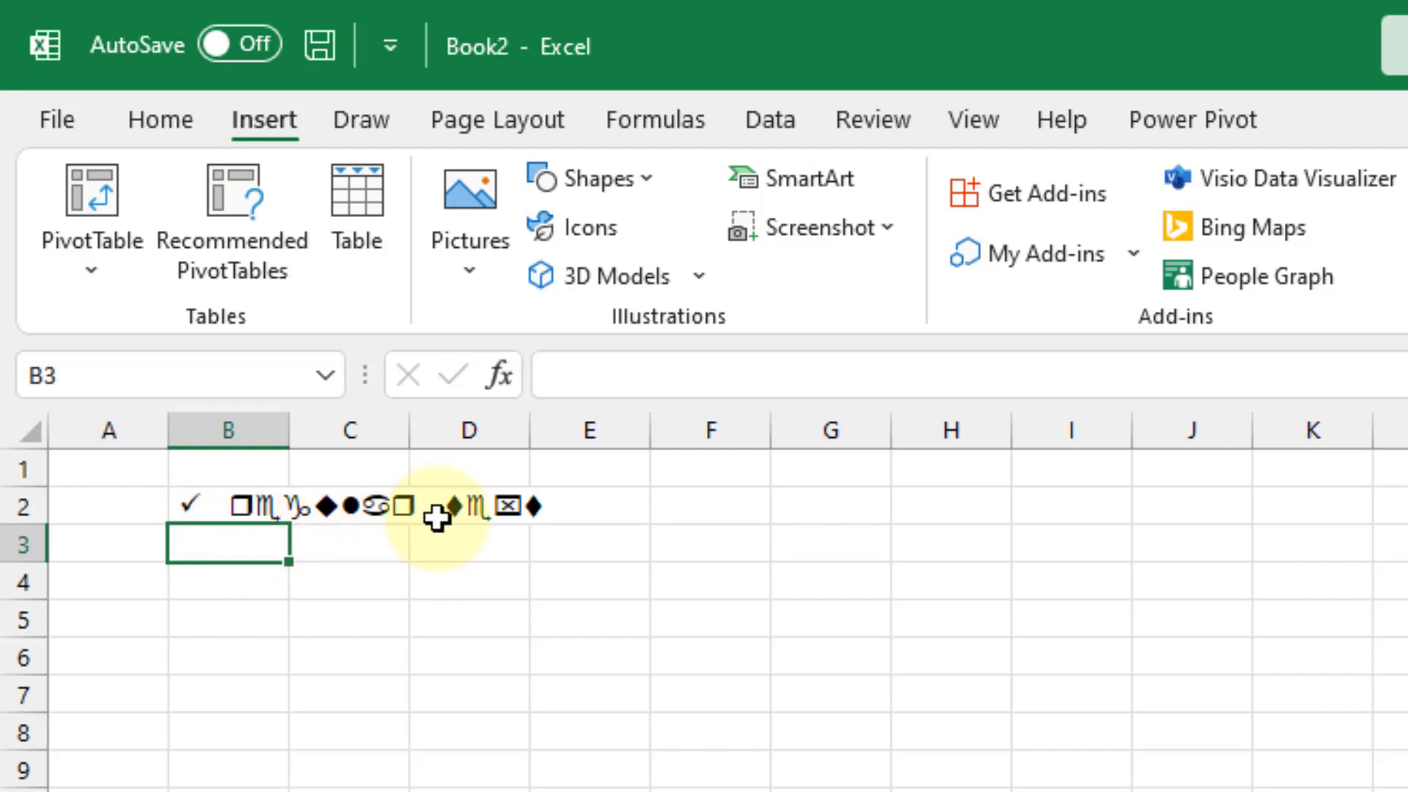
Step: Change the font of only "regular text" in cell B2 to Calibri and autofit the width of column B
click(195, 503)
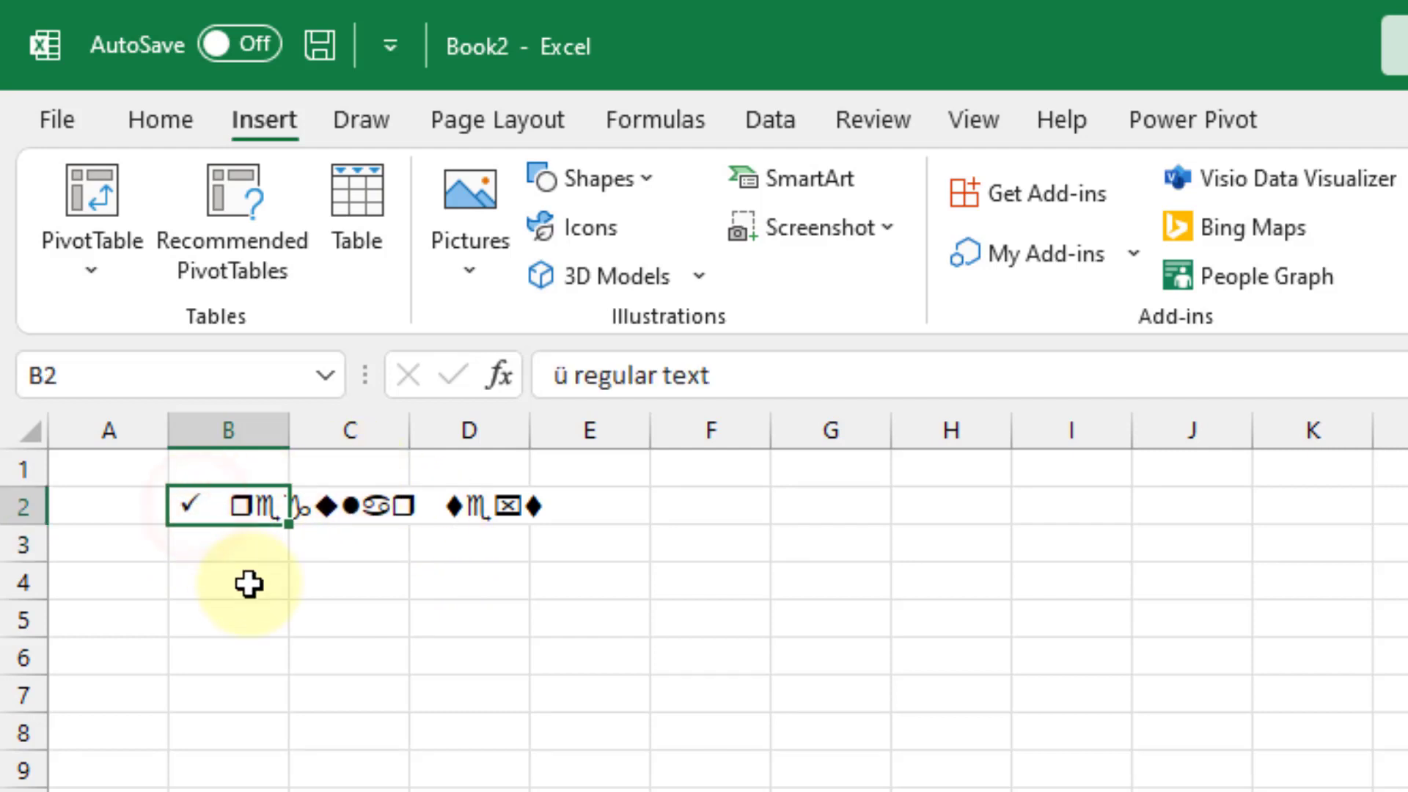
drag(566, 375, 733, 386)
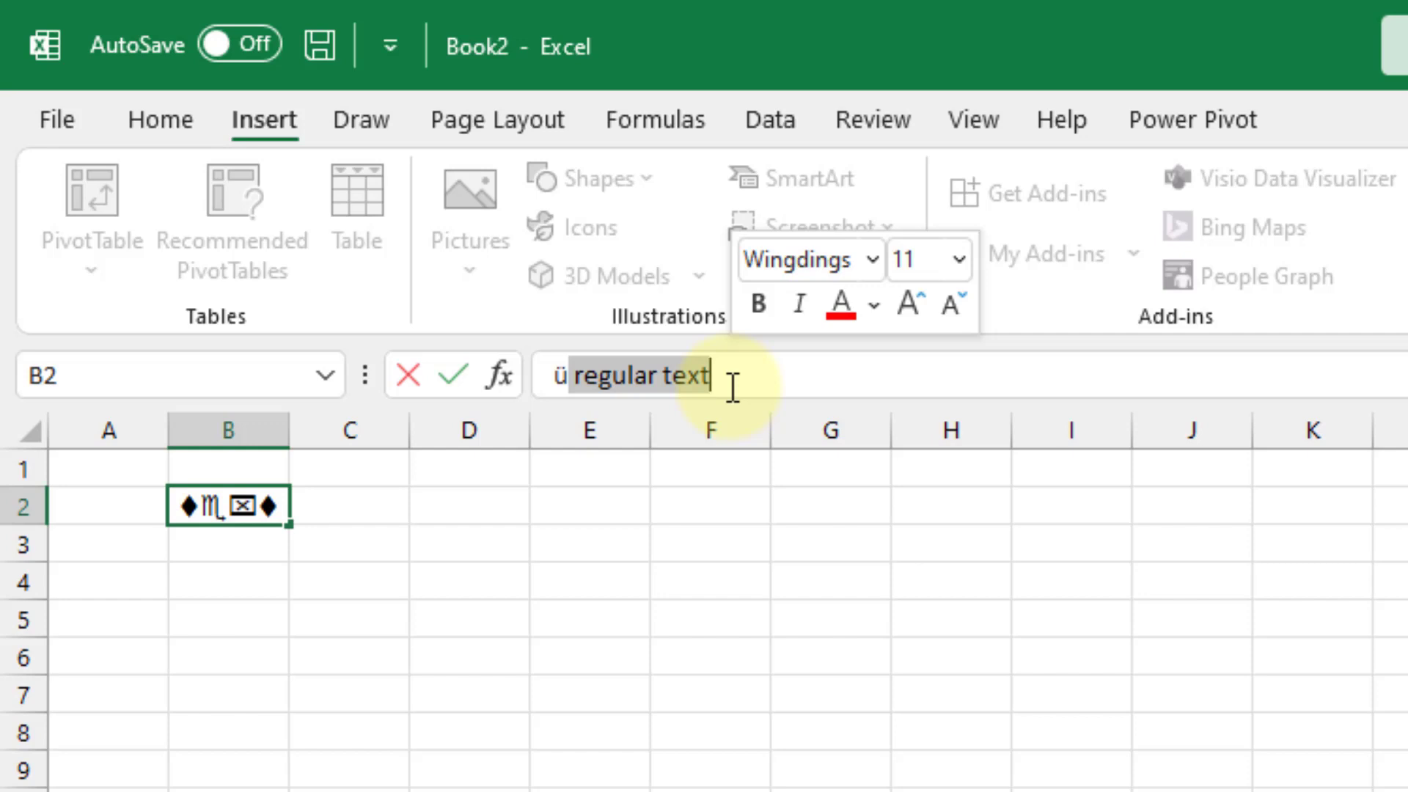
click(150, 134)
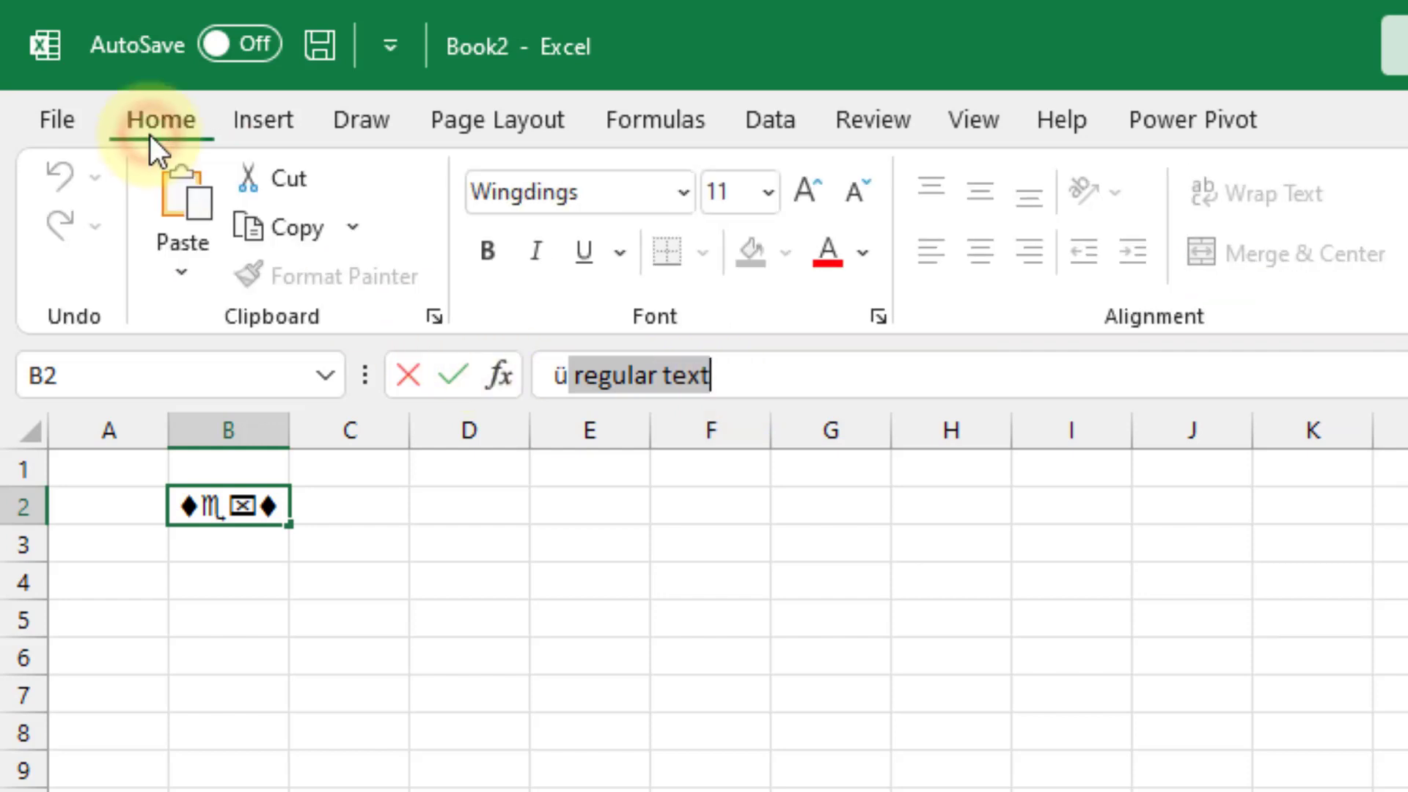
click(682, 192)
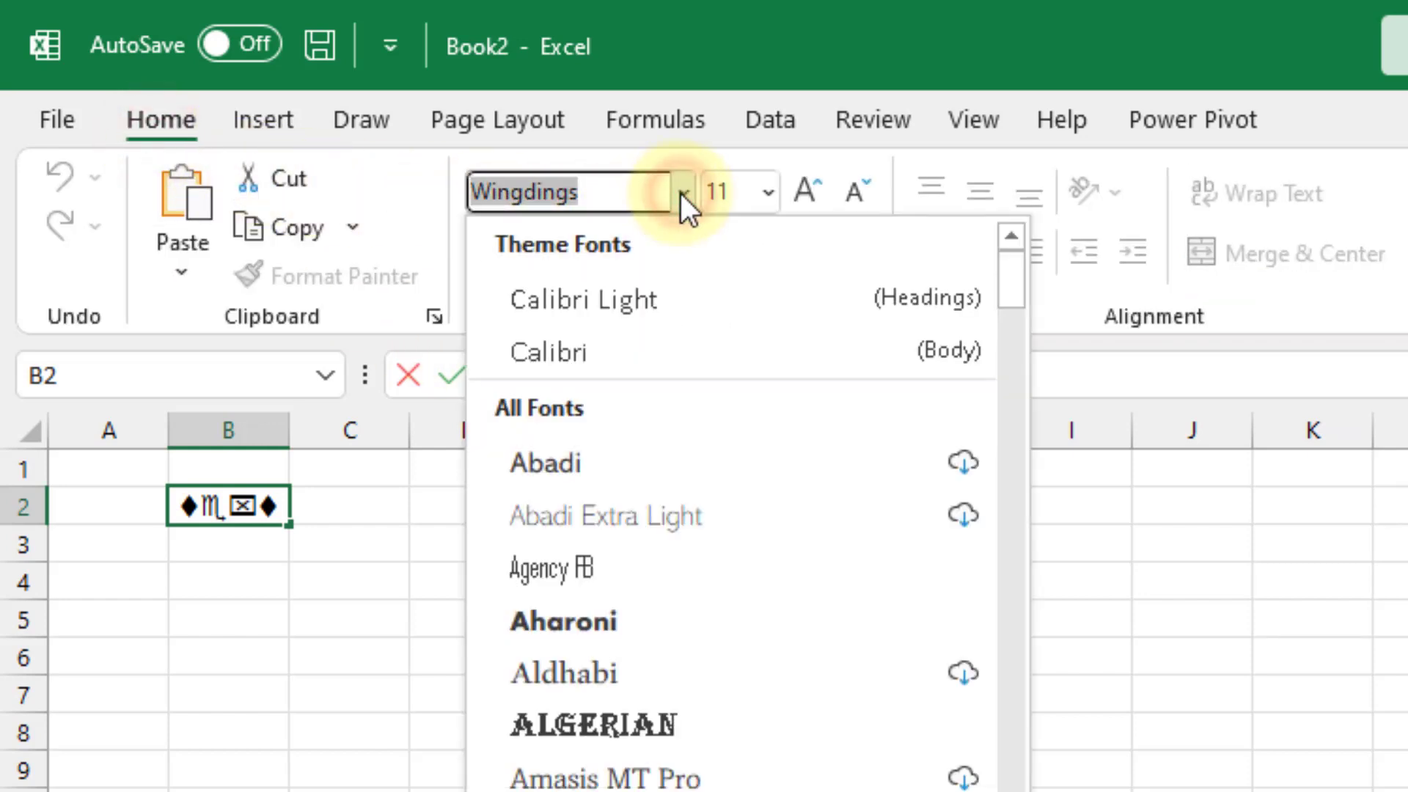
click(640, 354)
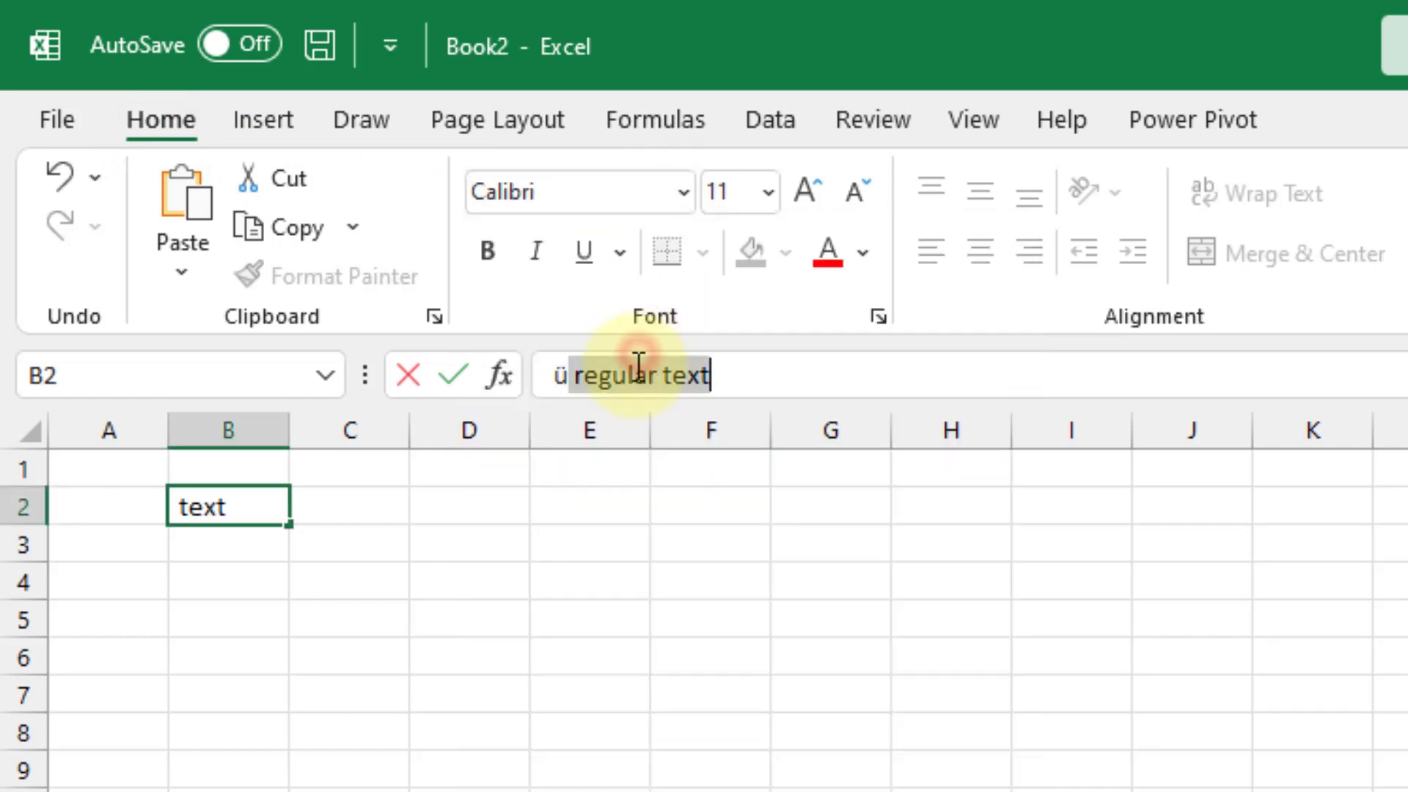
key(Return)
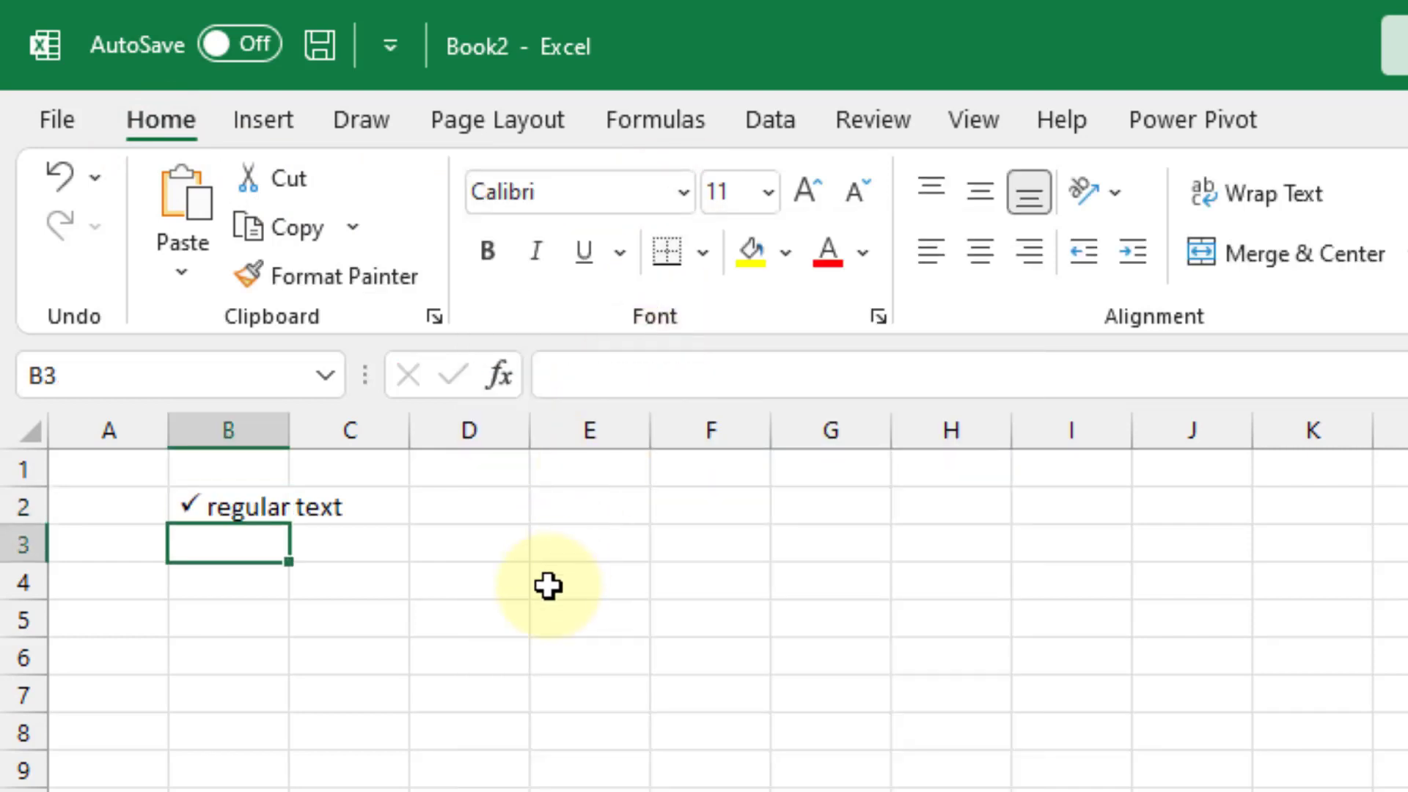
click(280, 506)
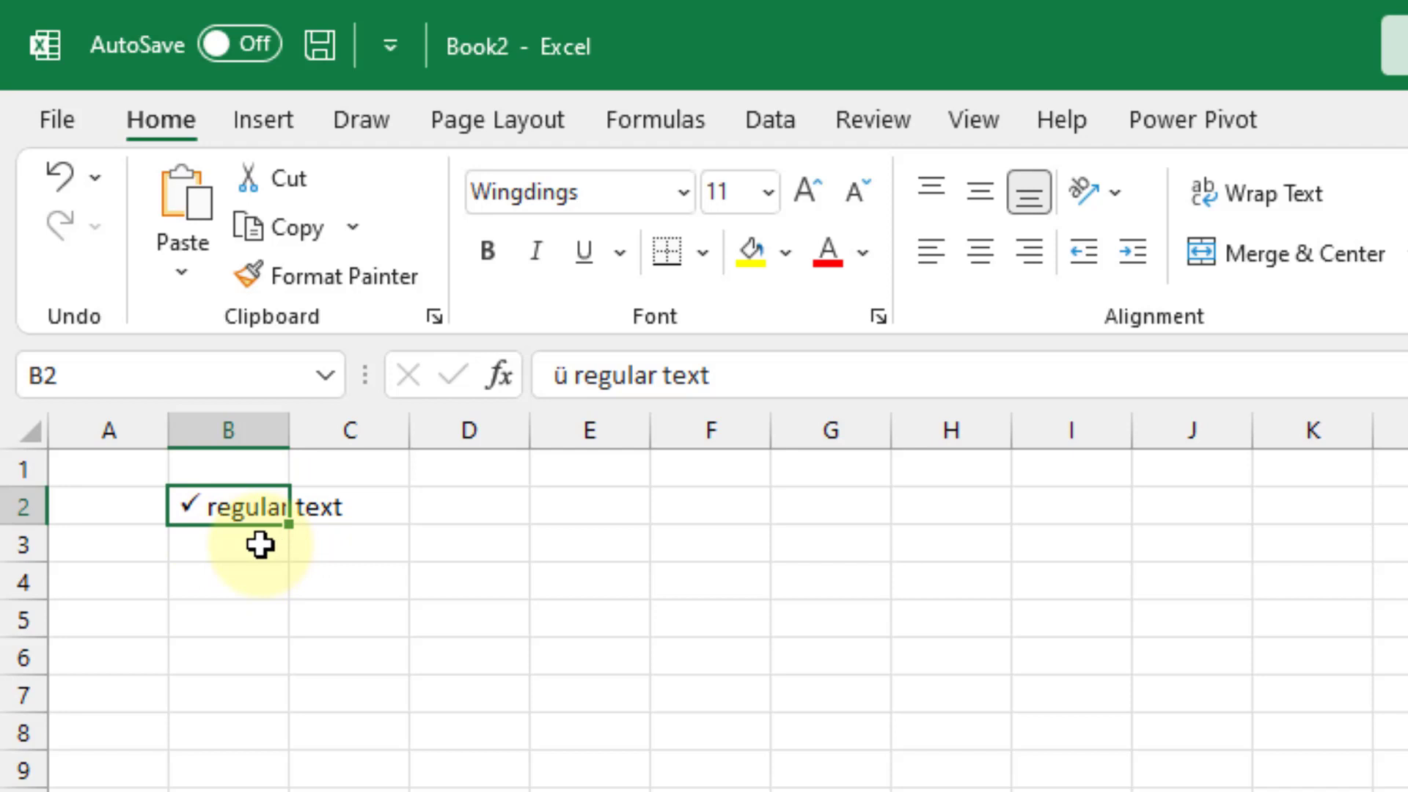
double_click(290, 435)
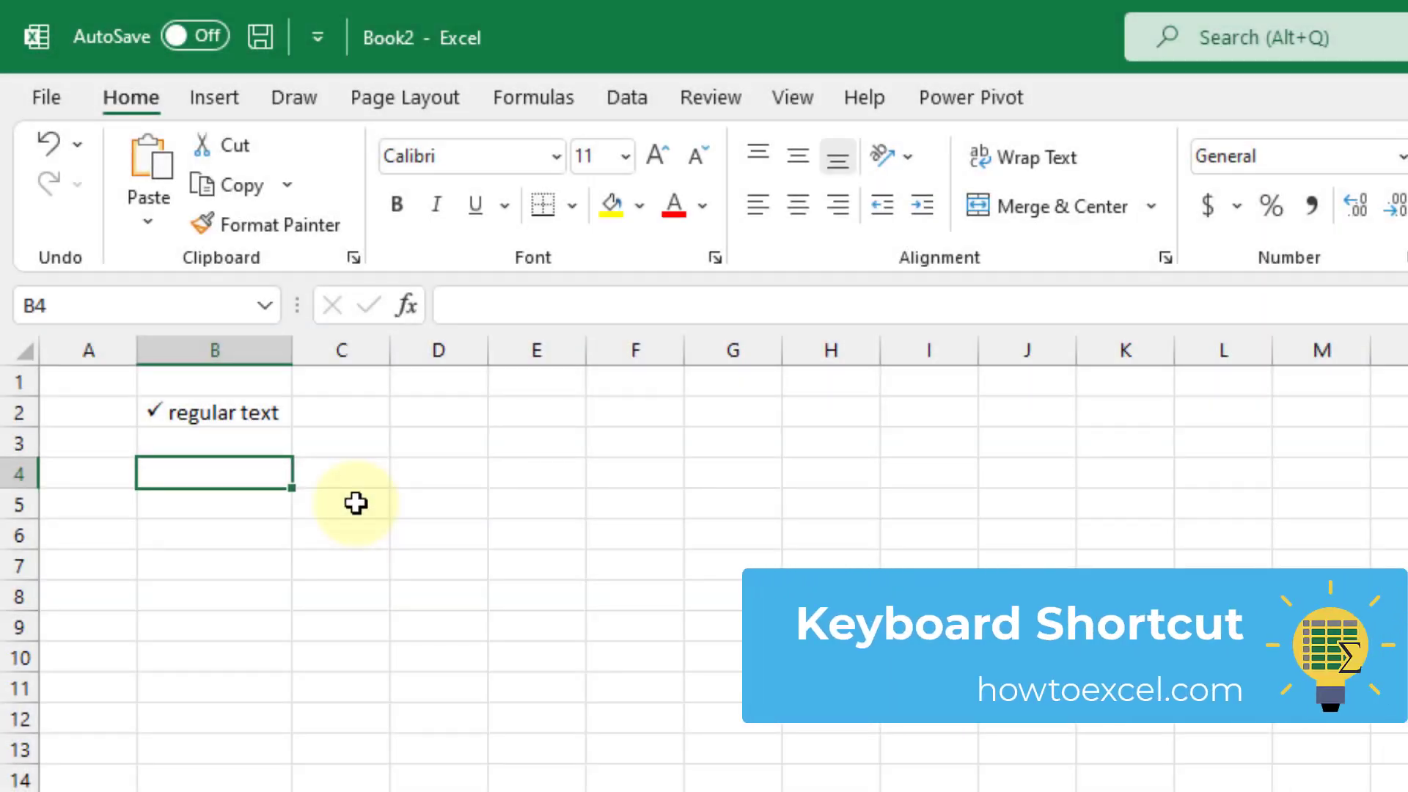
Step: Enter the character ü in cell B4 using its character code 0252, keeping B4 selected
key(alt)
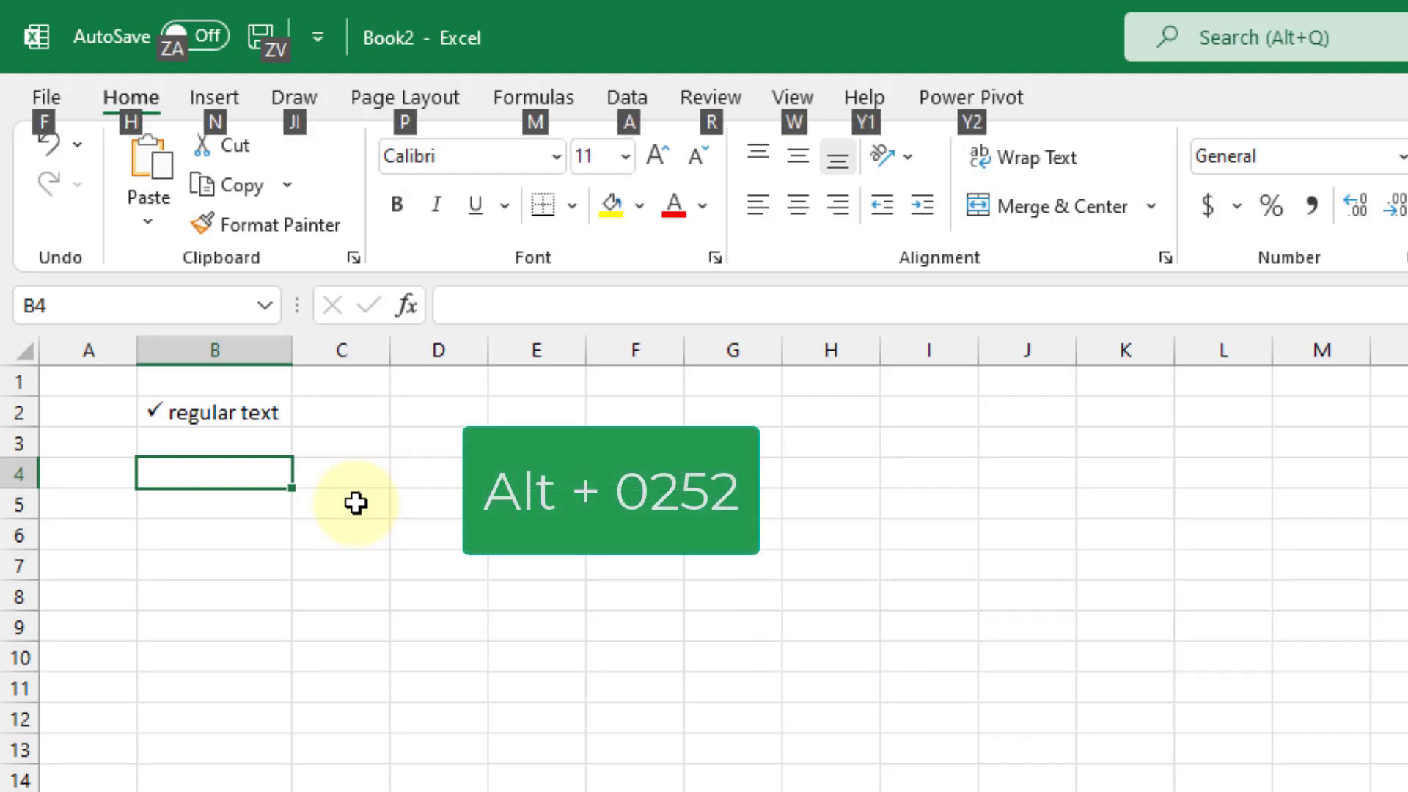
key(KP_0)
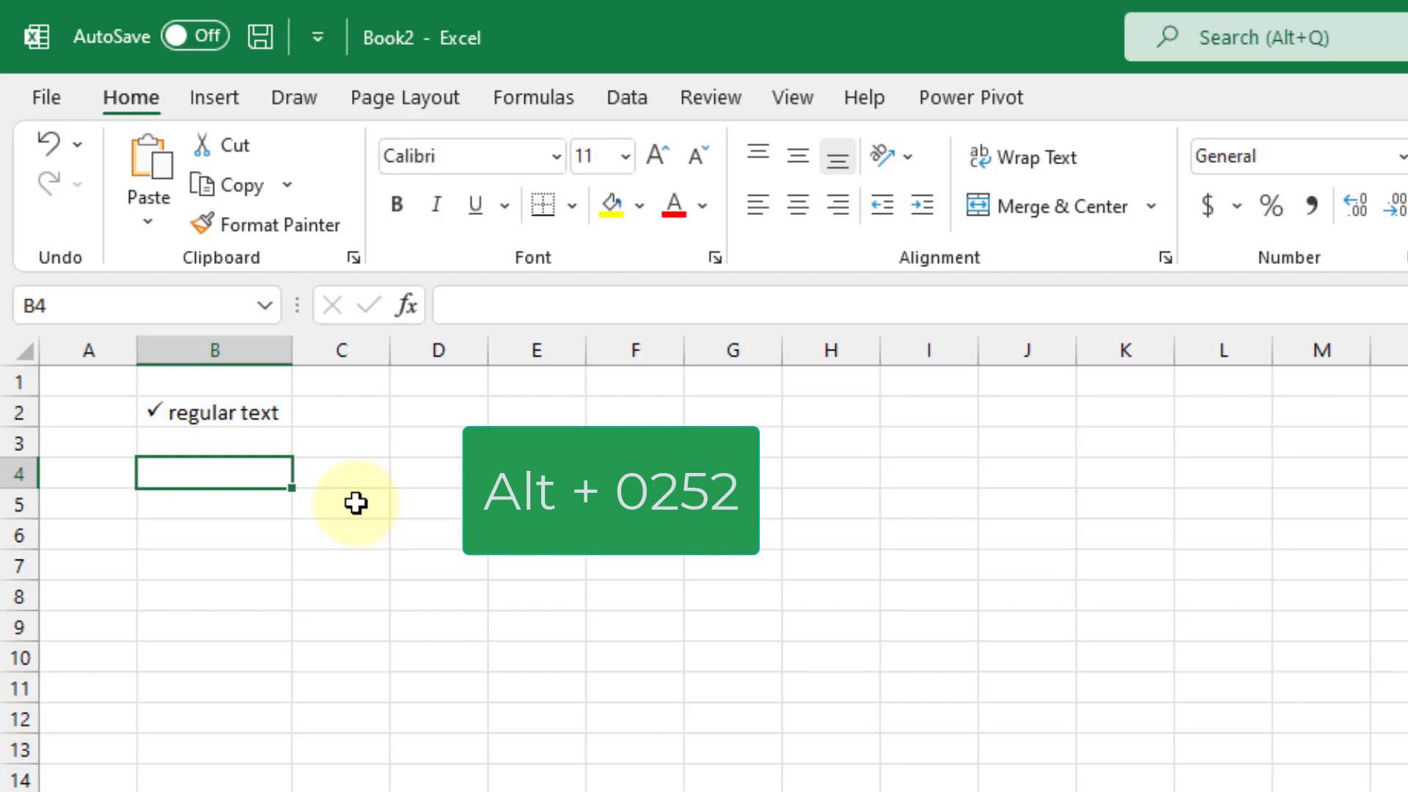
text(ü)
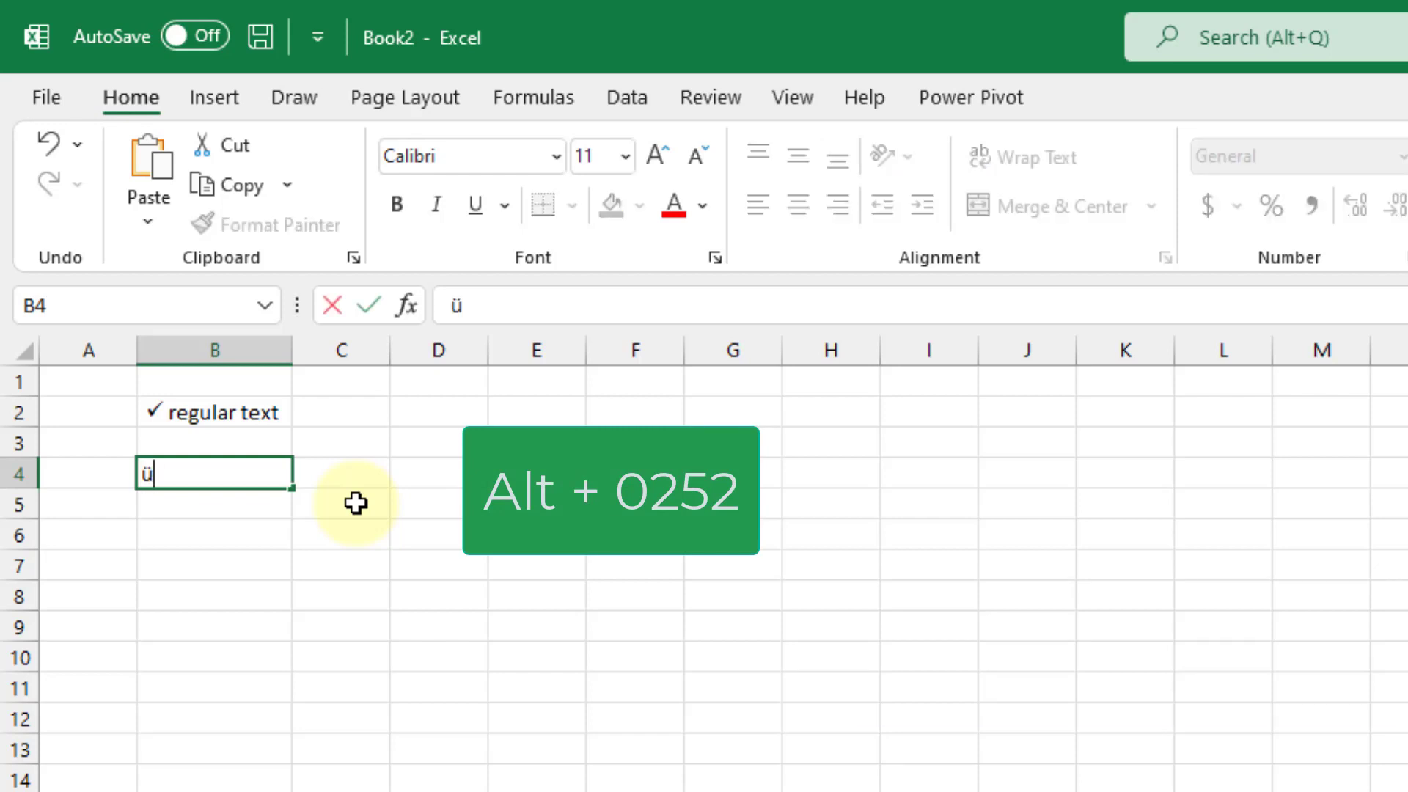
key(Return)
key(Up)
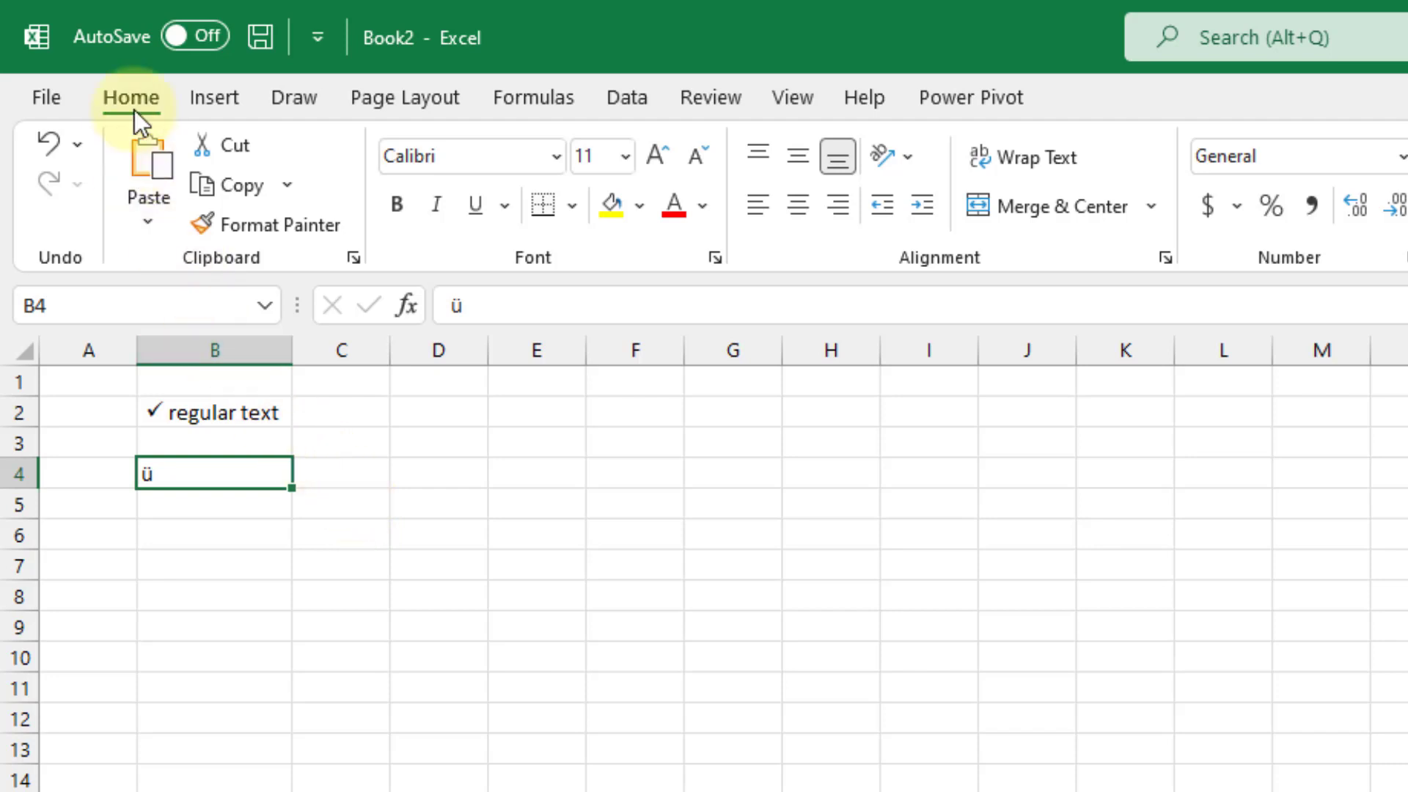
Step: Set the font of cell B4 to Wingdings, and select cell B5
click(556, 157)
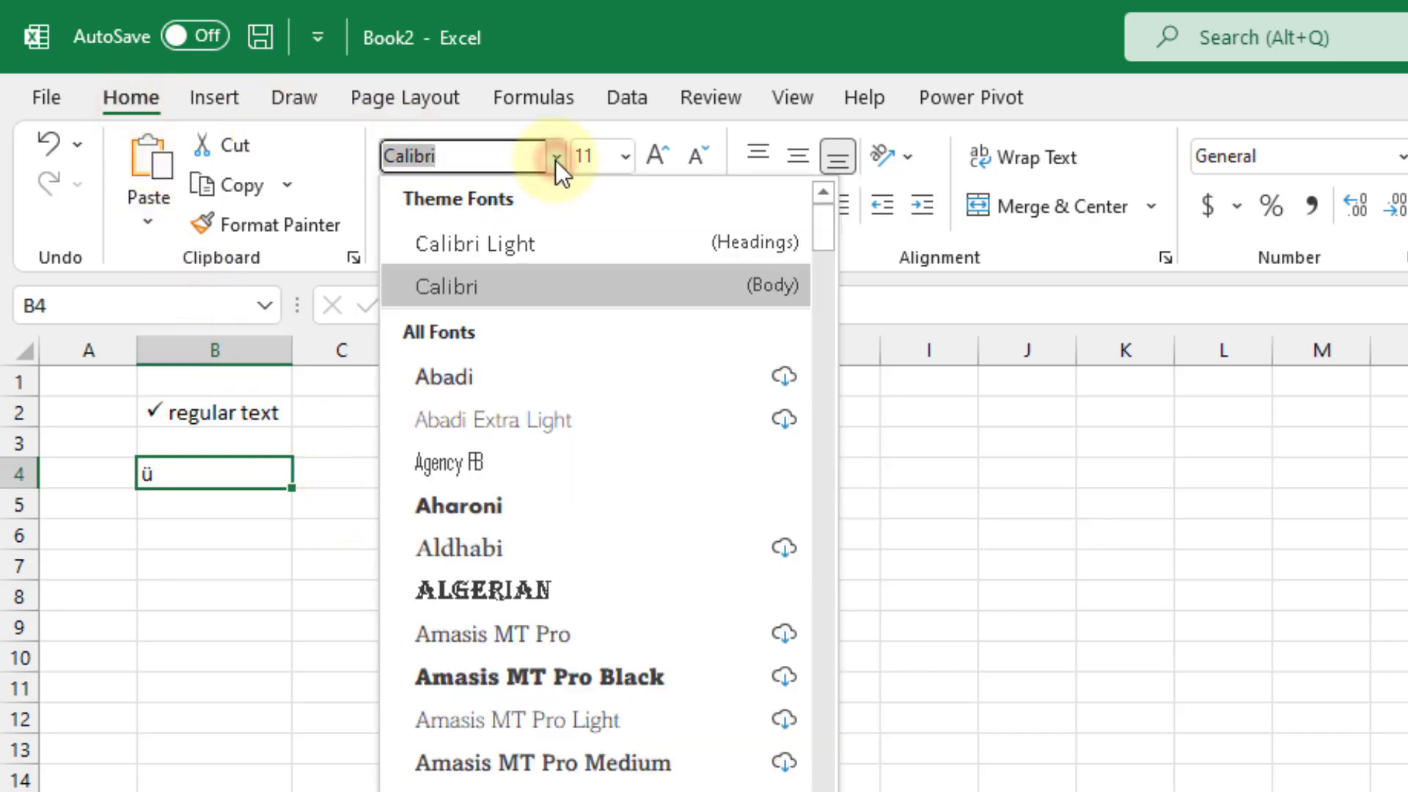
text(Wingdings)
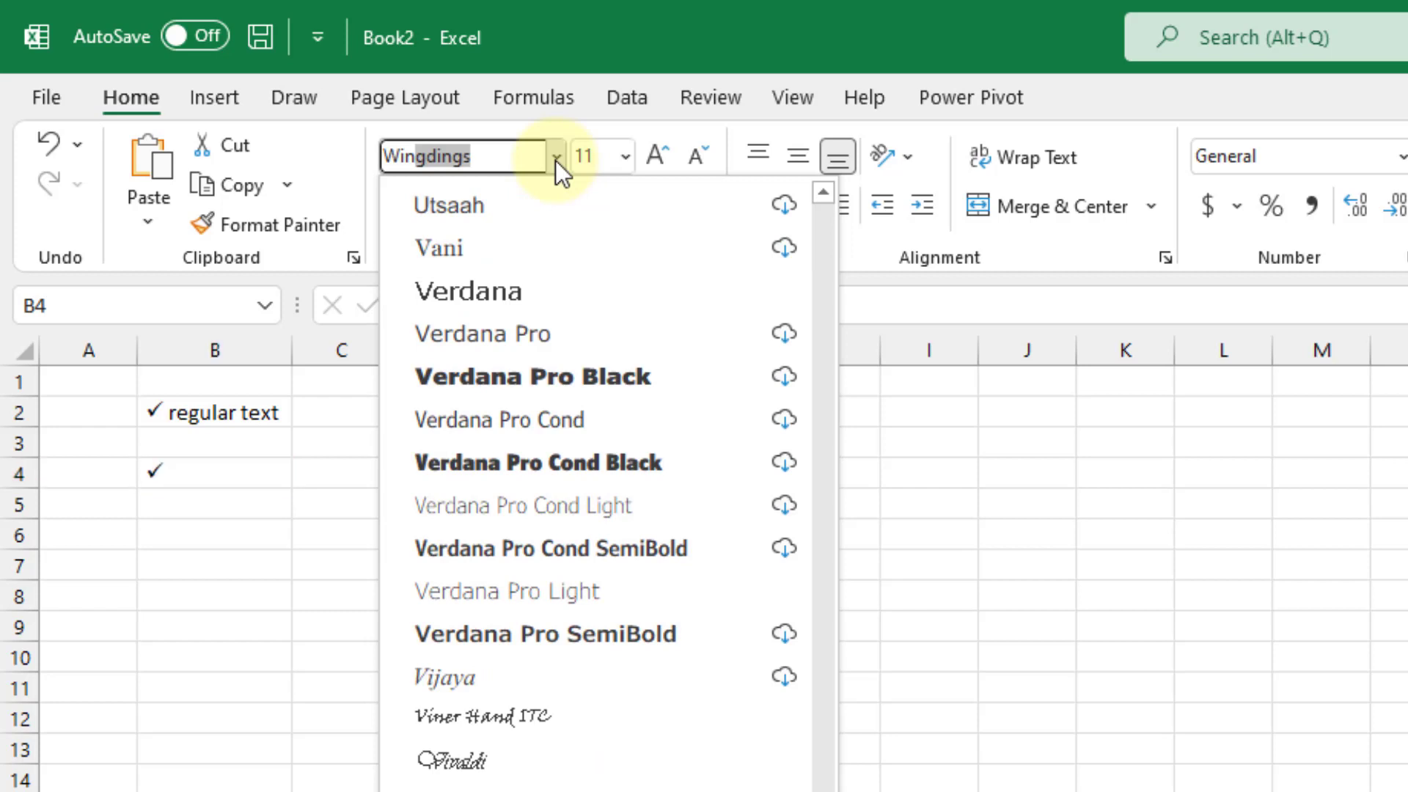
key(Return)
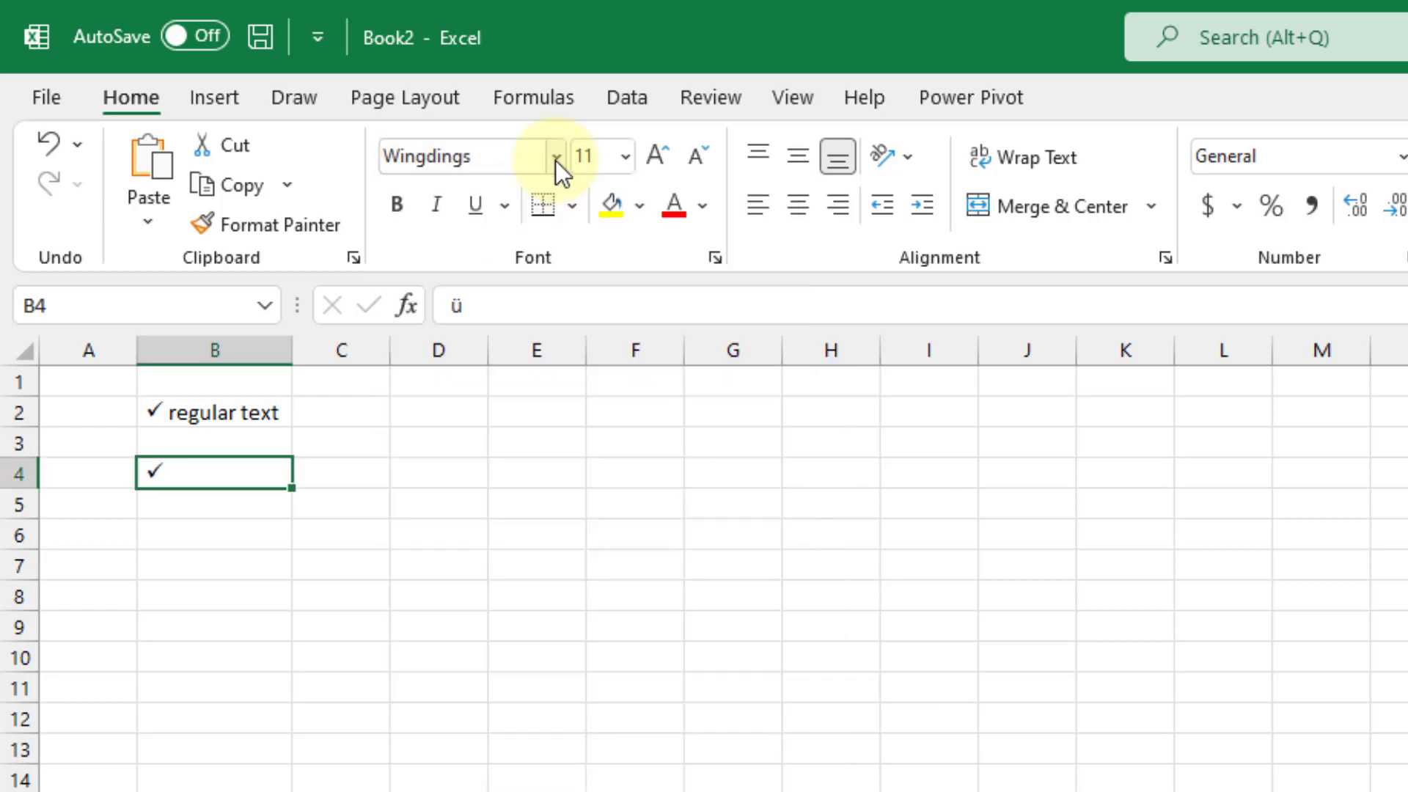
click(211, 506)
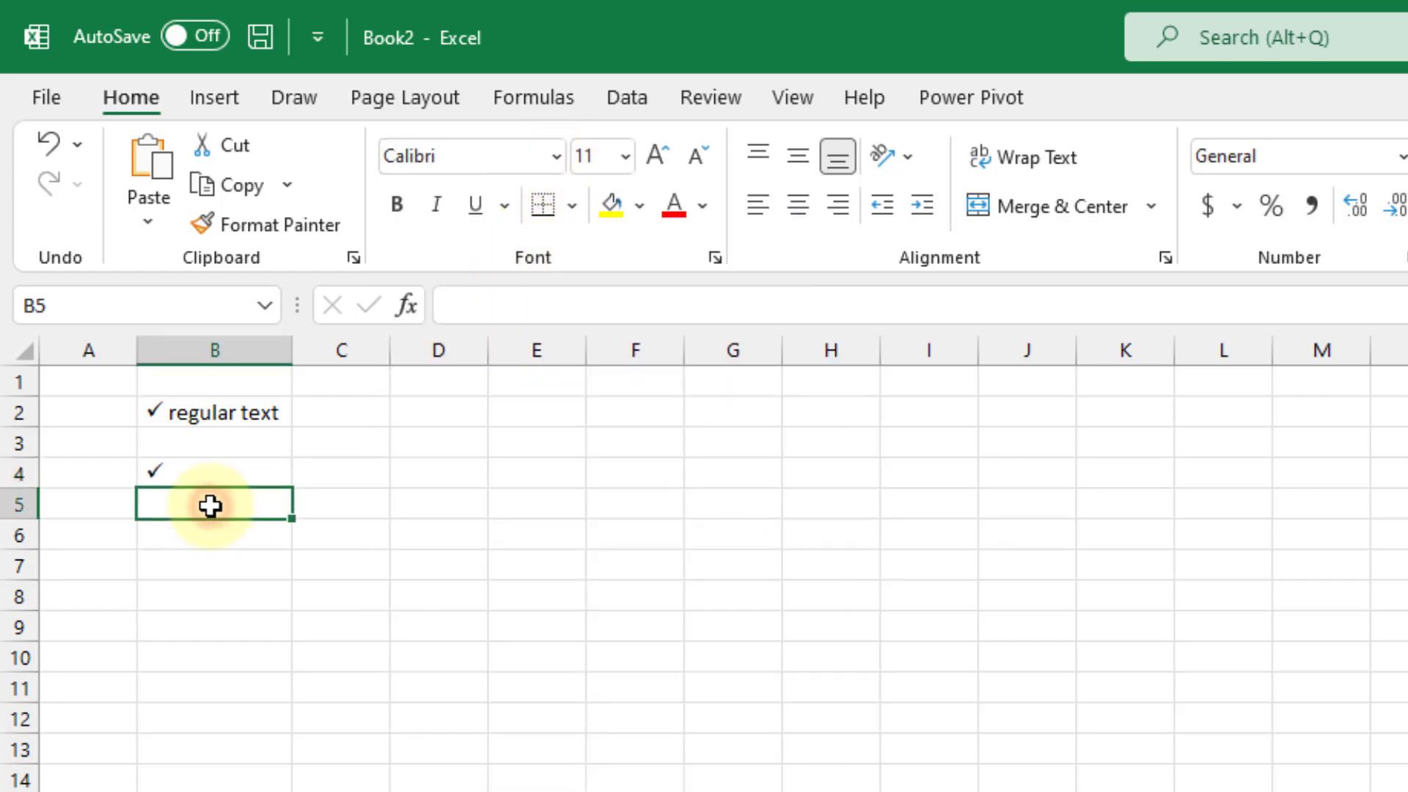
Step: Enter the character þ in cell B5 using its character code 0254
key(alt)
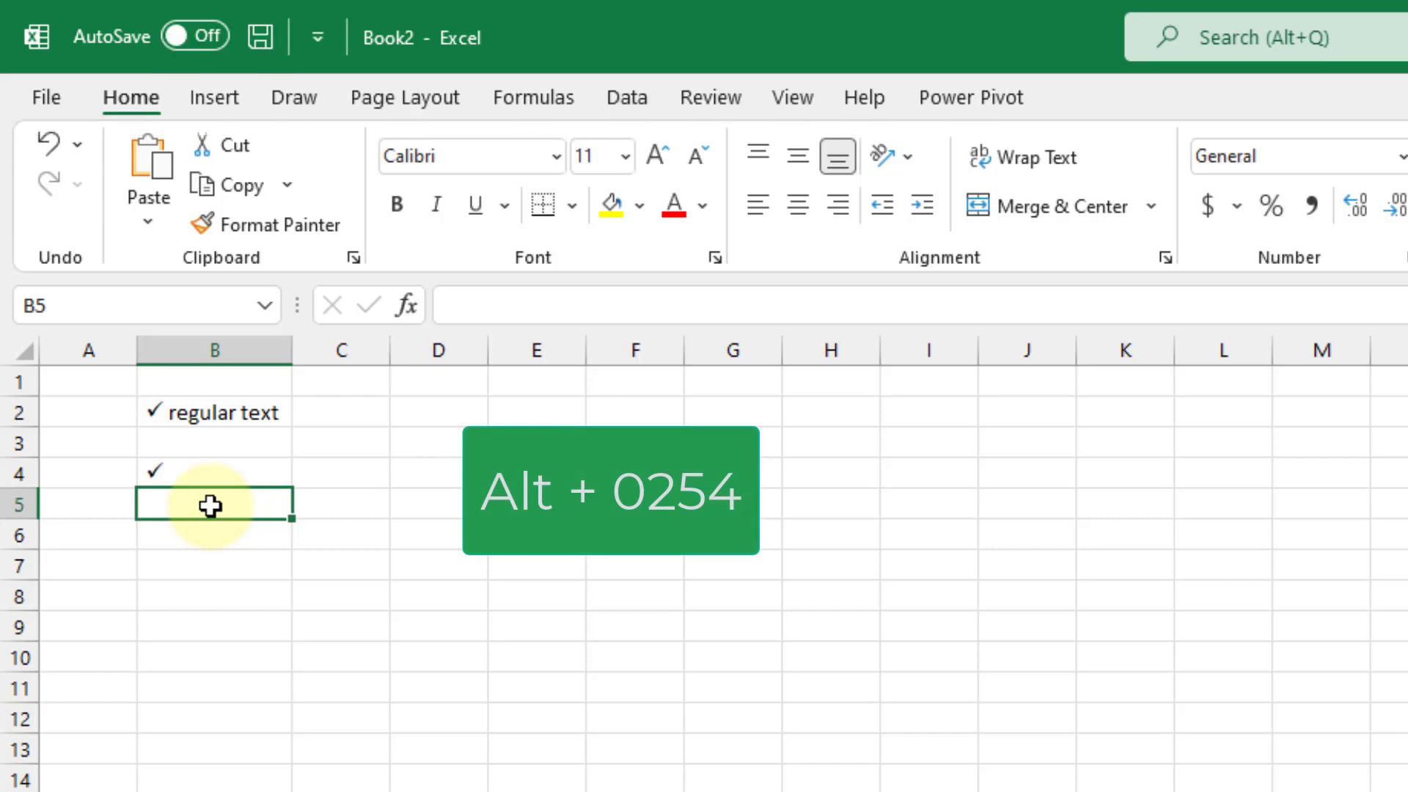
text(þ)
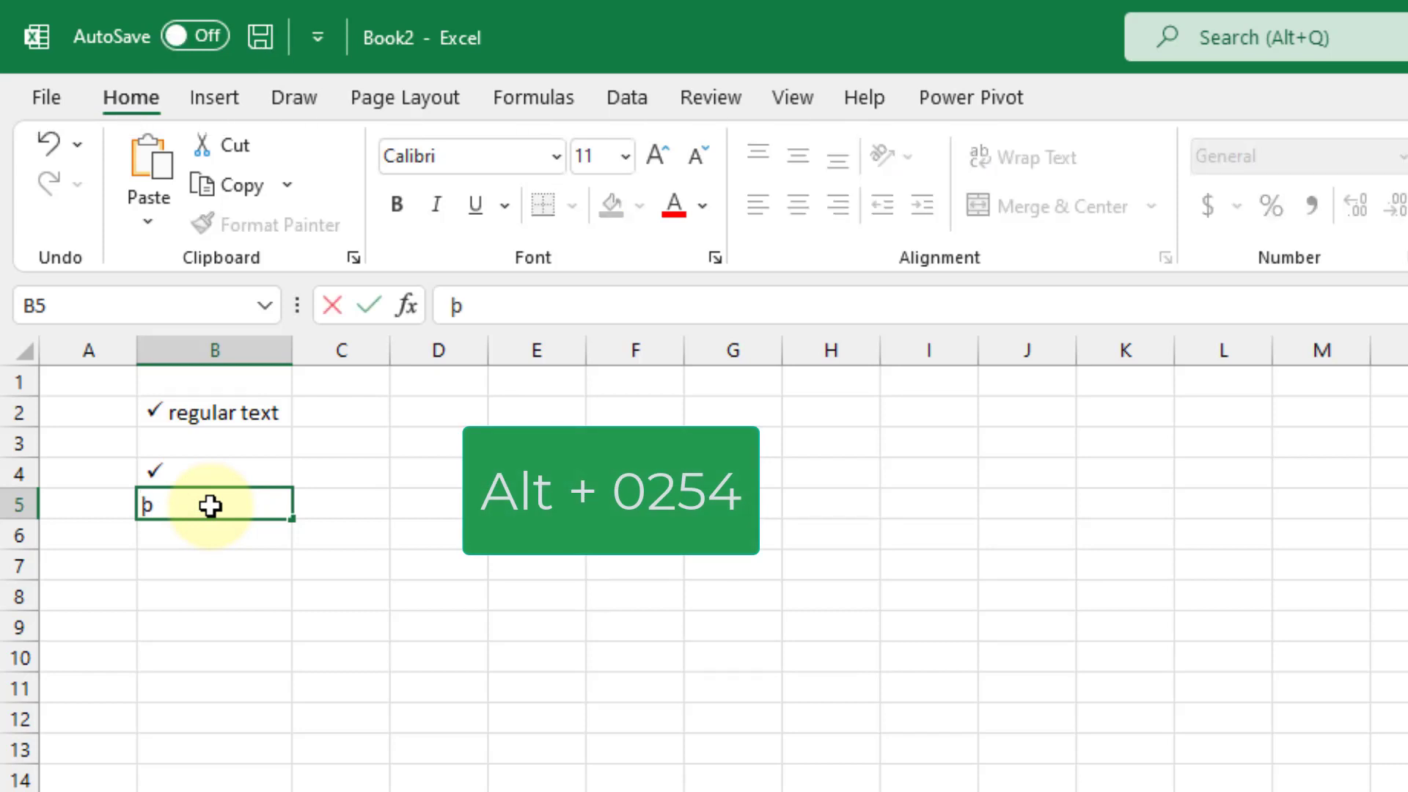
key(Return)
Step: Set the font of cell B5 to Wingdings
click(210, 506)
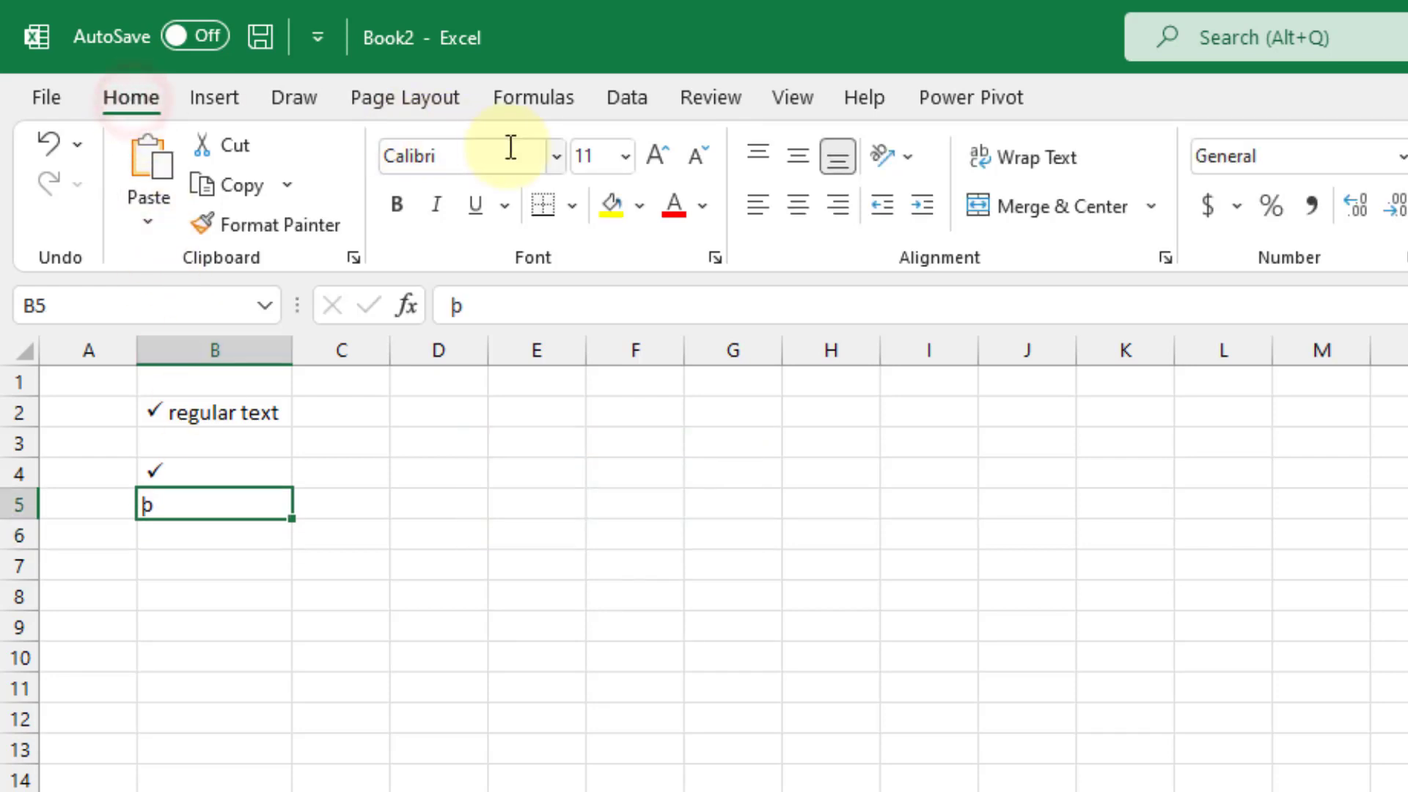
click(557, 157)
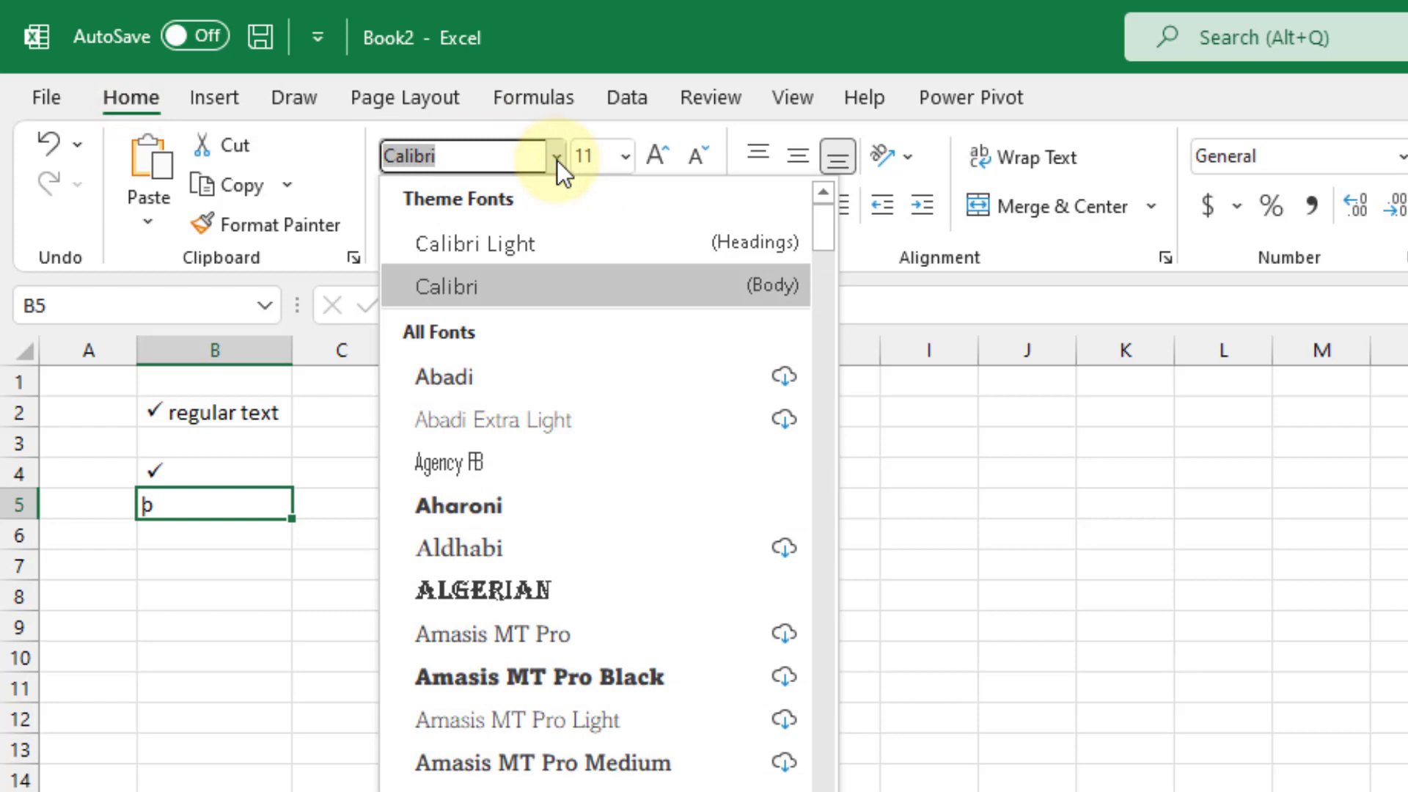
text(Wingdings)
key(Return)
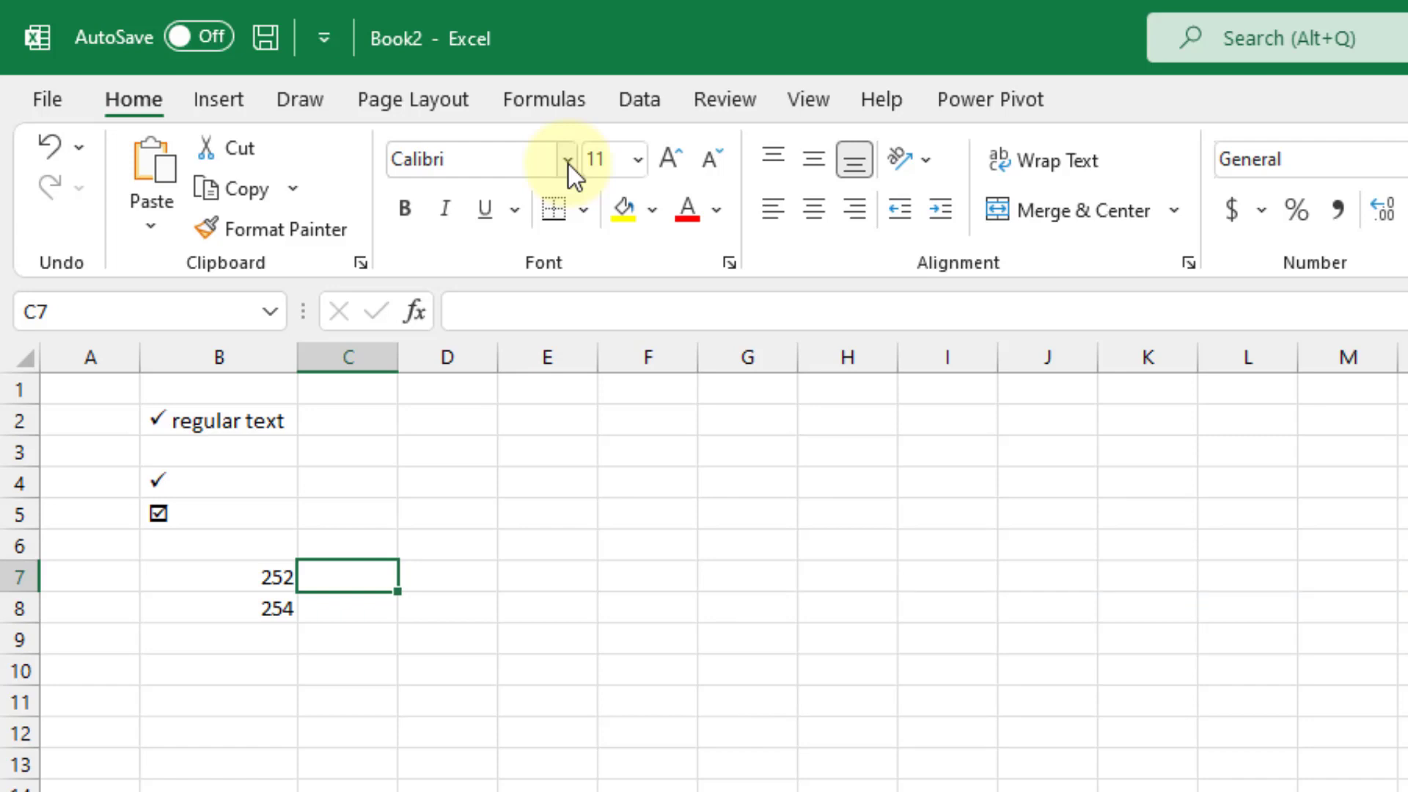
Step: Enter the formula =CHAR(B7) in cell C7 and keep C7 selected
text(=)
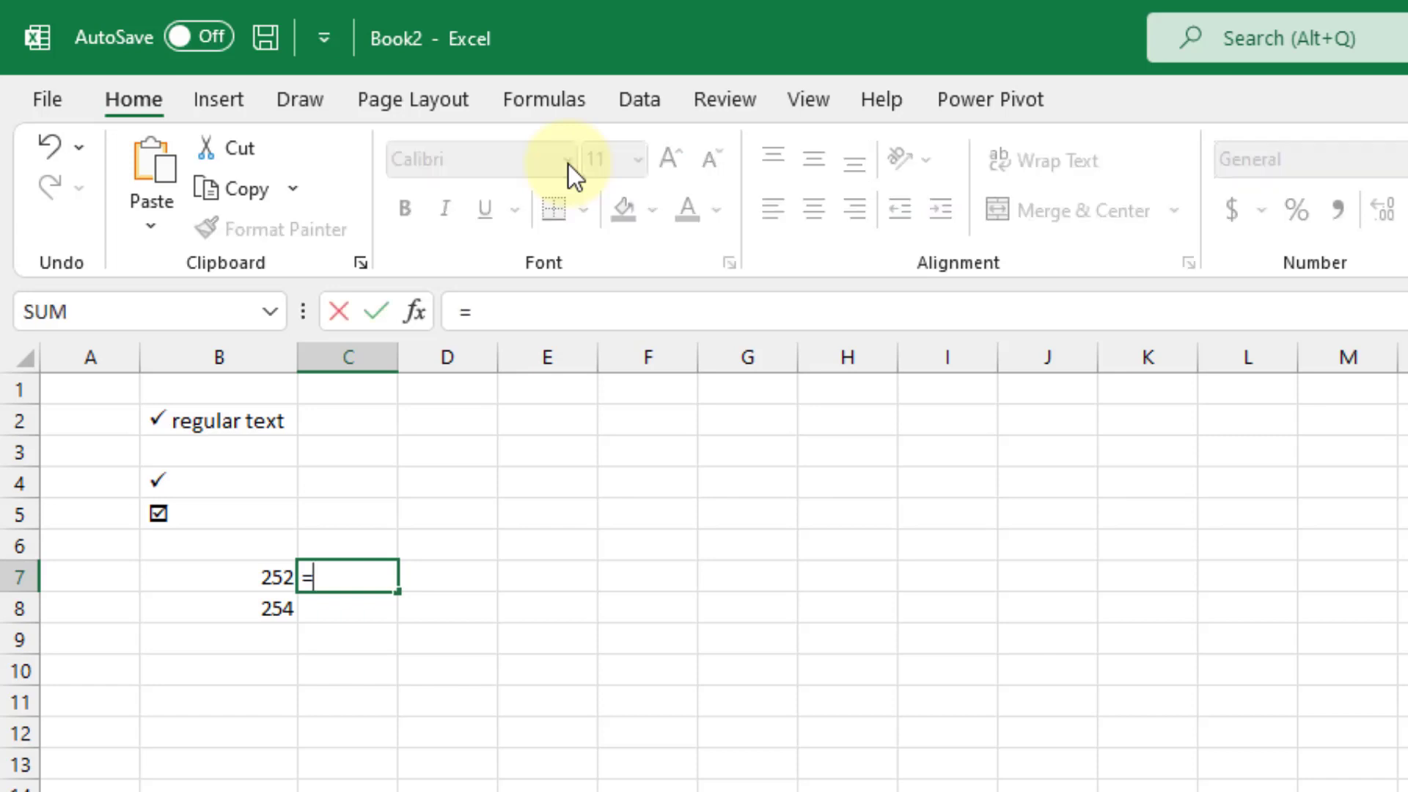
text(cha)
key(Tab)
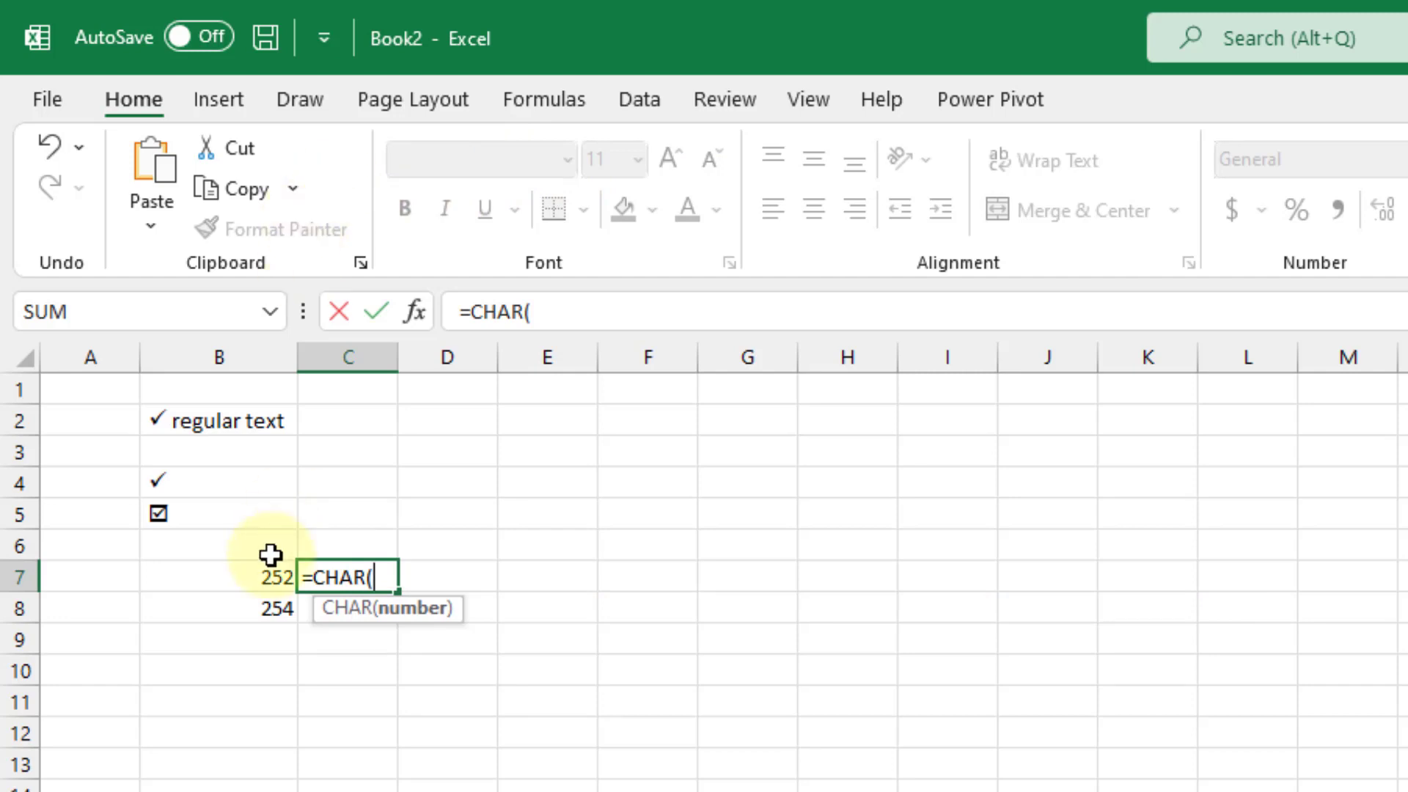
click(266, 577)
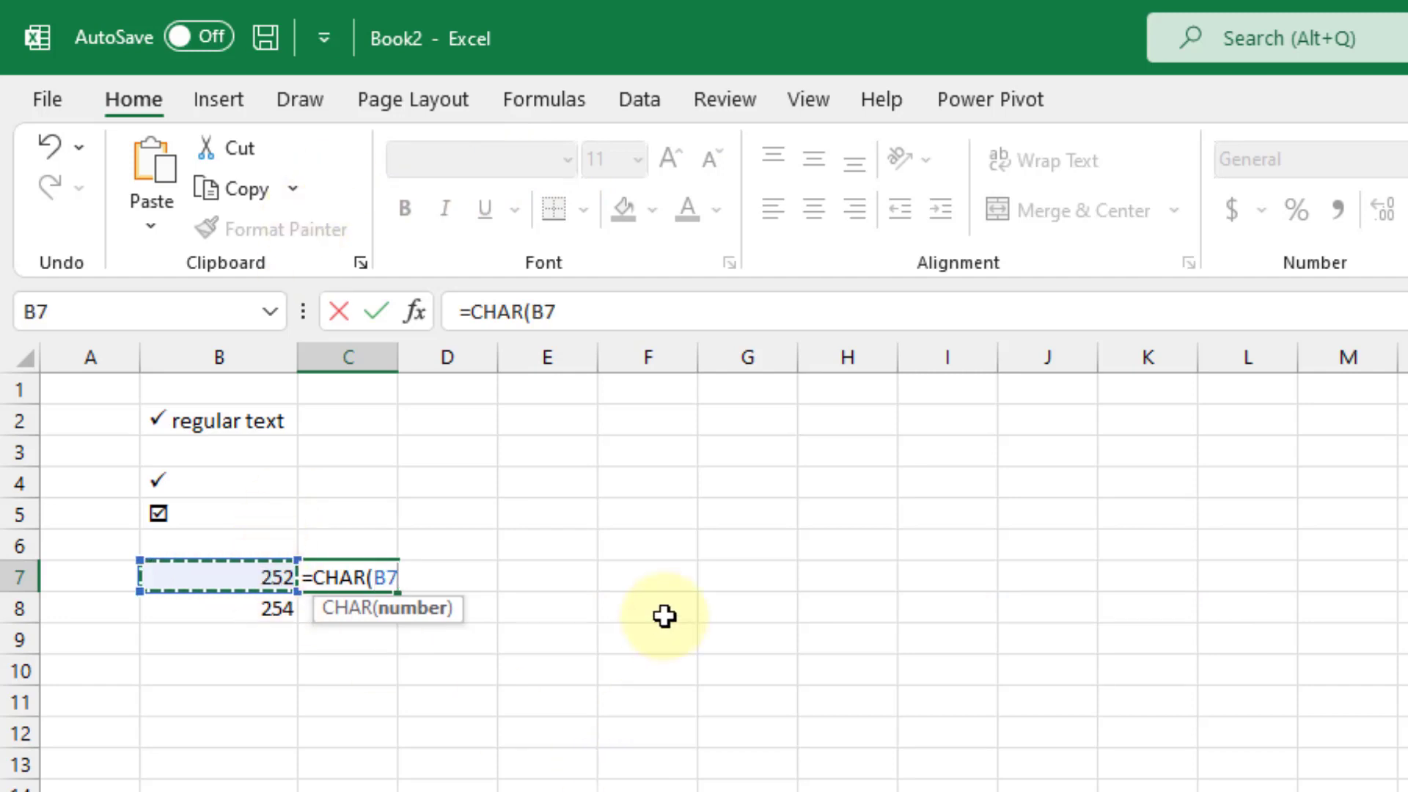
key(Return)
key(Up)
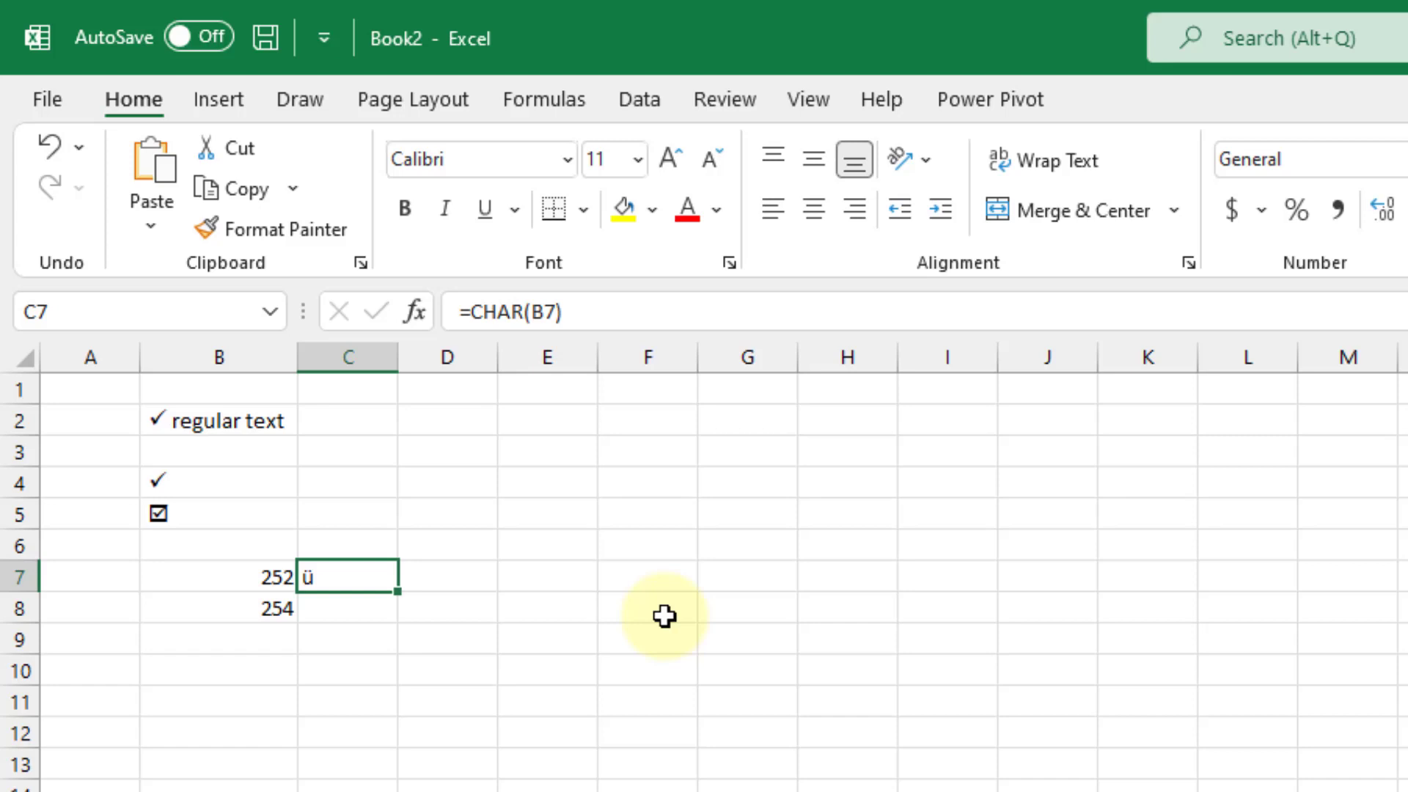
Step: Copy the CHAR formula from cell C7 into cell C8 so that it refers to B8
key(Down)
key(ctrl+v)
key(Down)
key(Up)
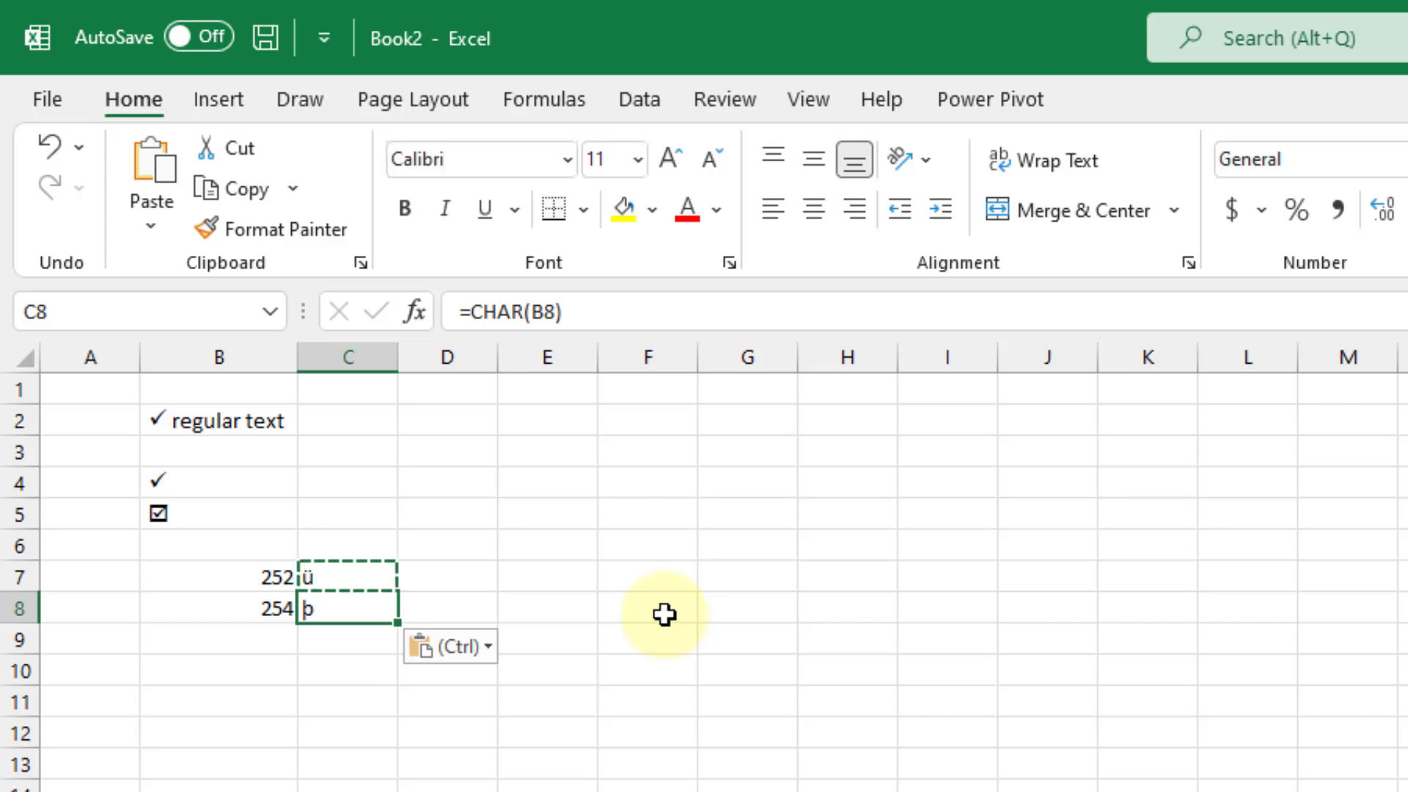
Step: Set the font of the CHAR formula cells C7:C8 to Wingdings
click(261, 577)
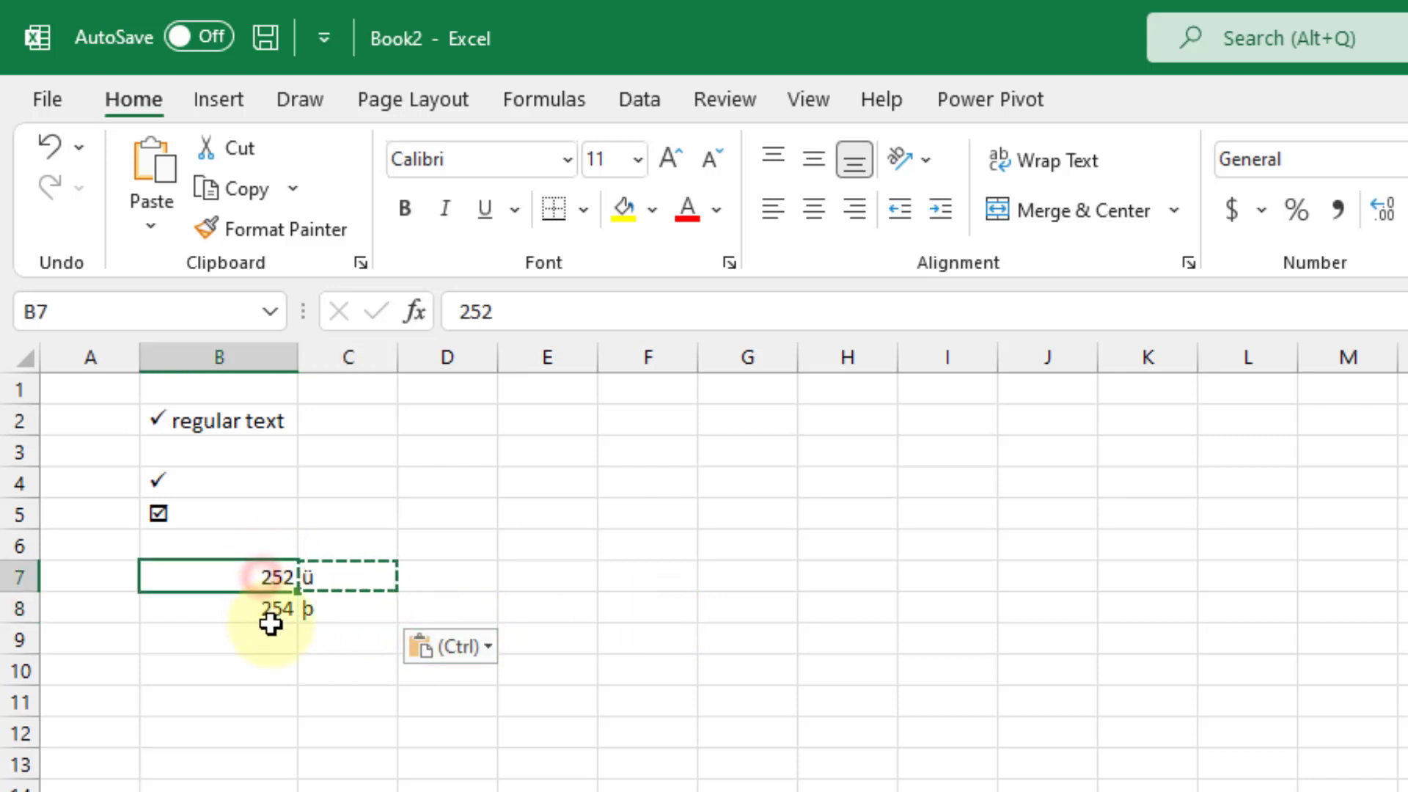
click(257, 614)
drag(374, 579, 374, 611)
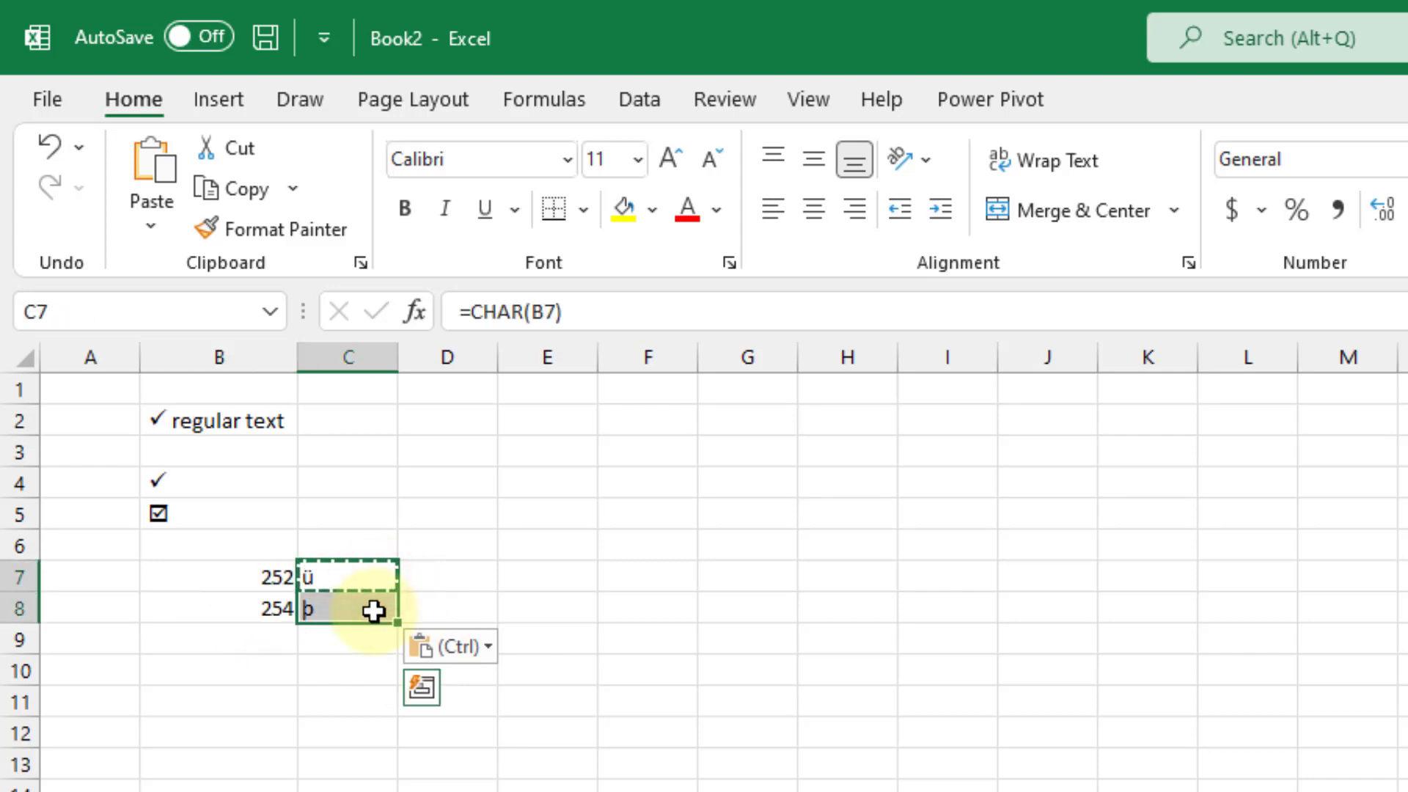
click(138, 99)
click(559, 157)
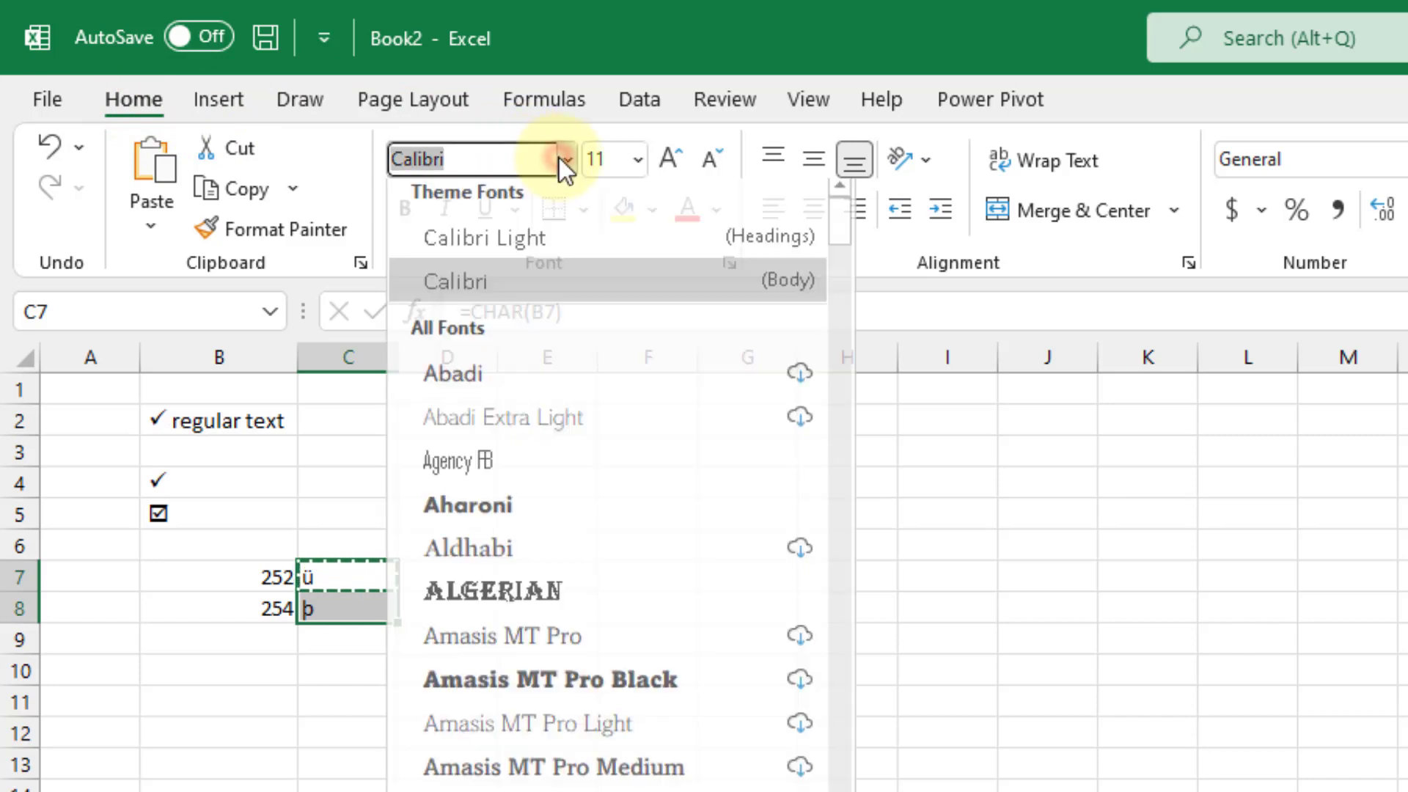
text(win)
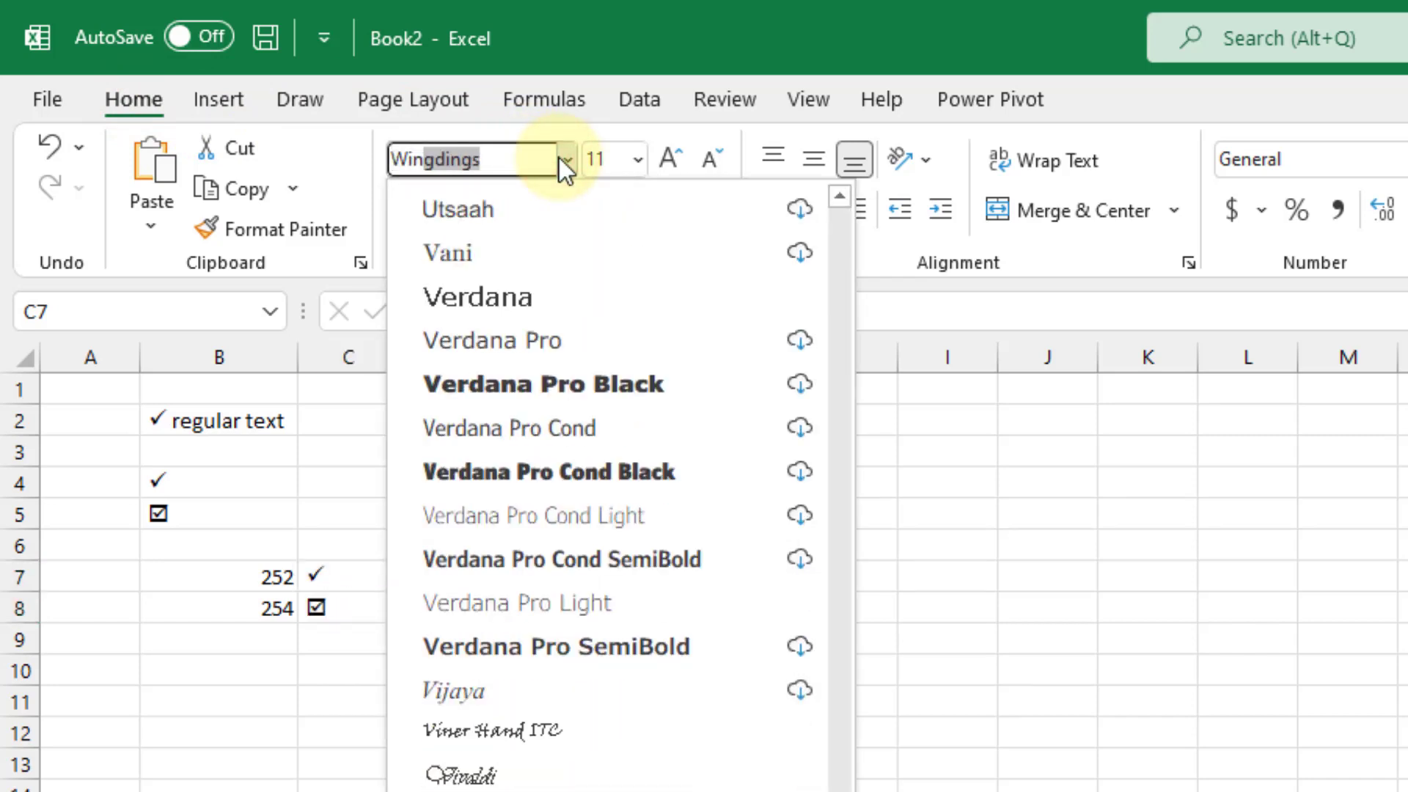
key(Return)
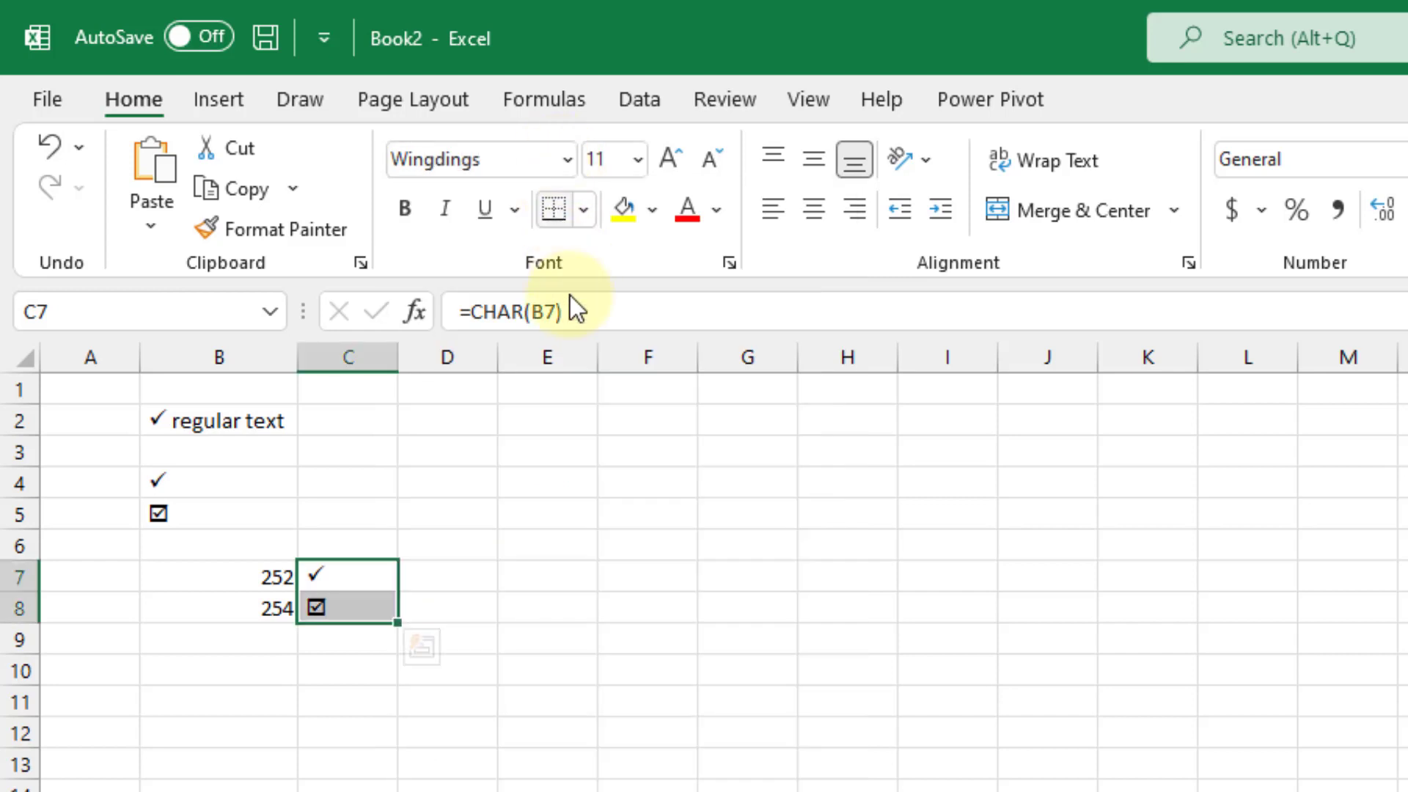
click(367, 579)
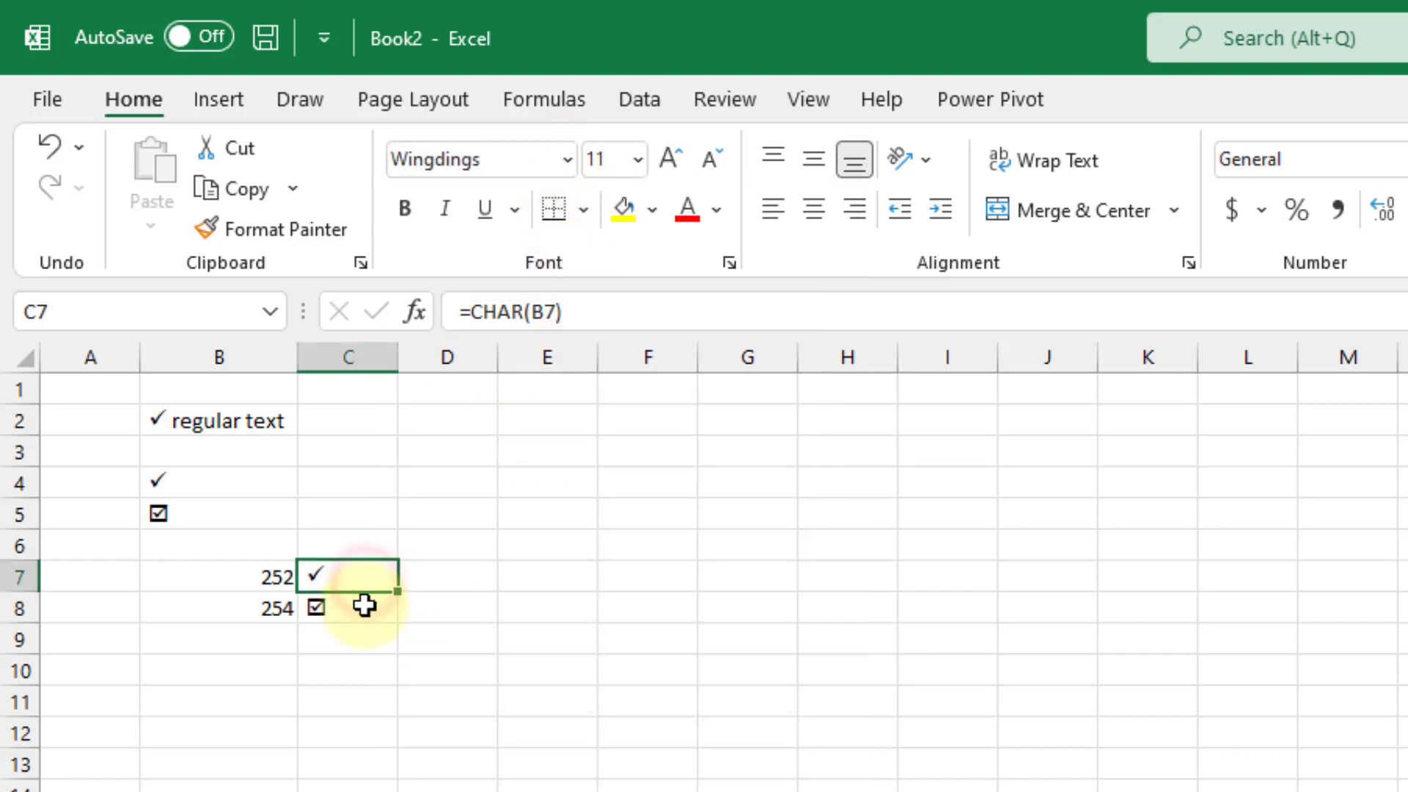
click(365, 605)
click(368, 575)
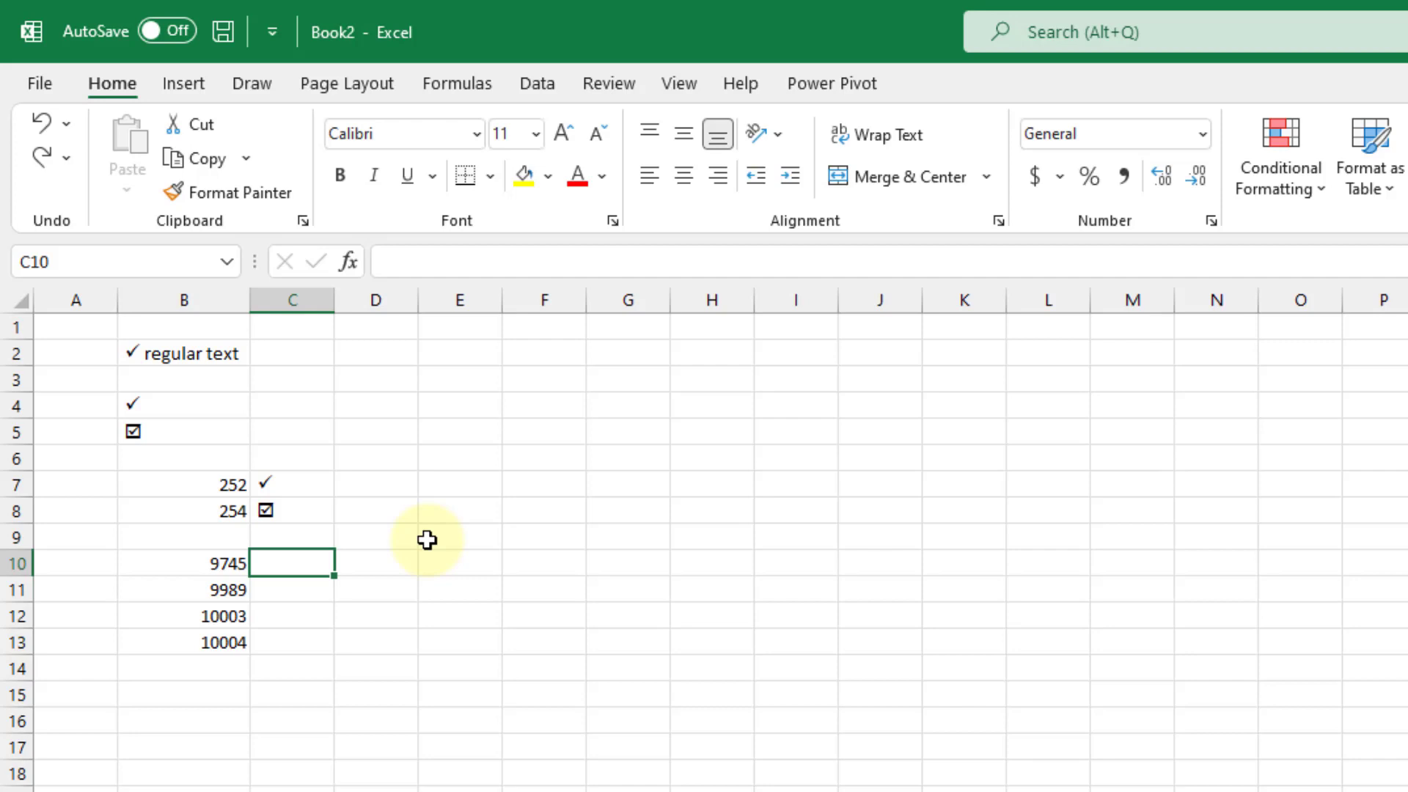
Step: Enter the formula =UNICHAR(B10) in cell C10 and fill it down through cell C13
text(=uni)
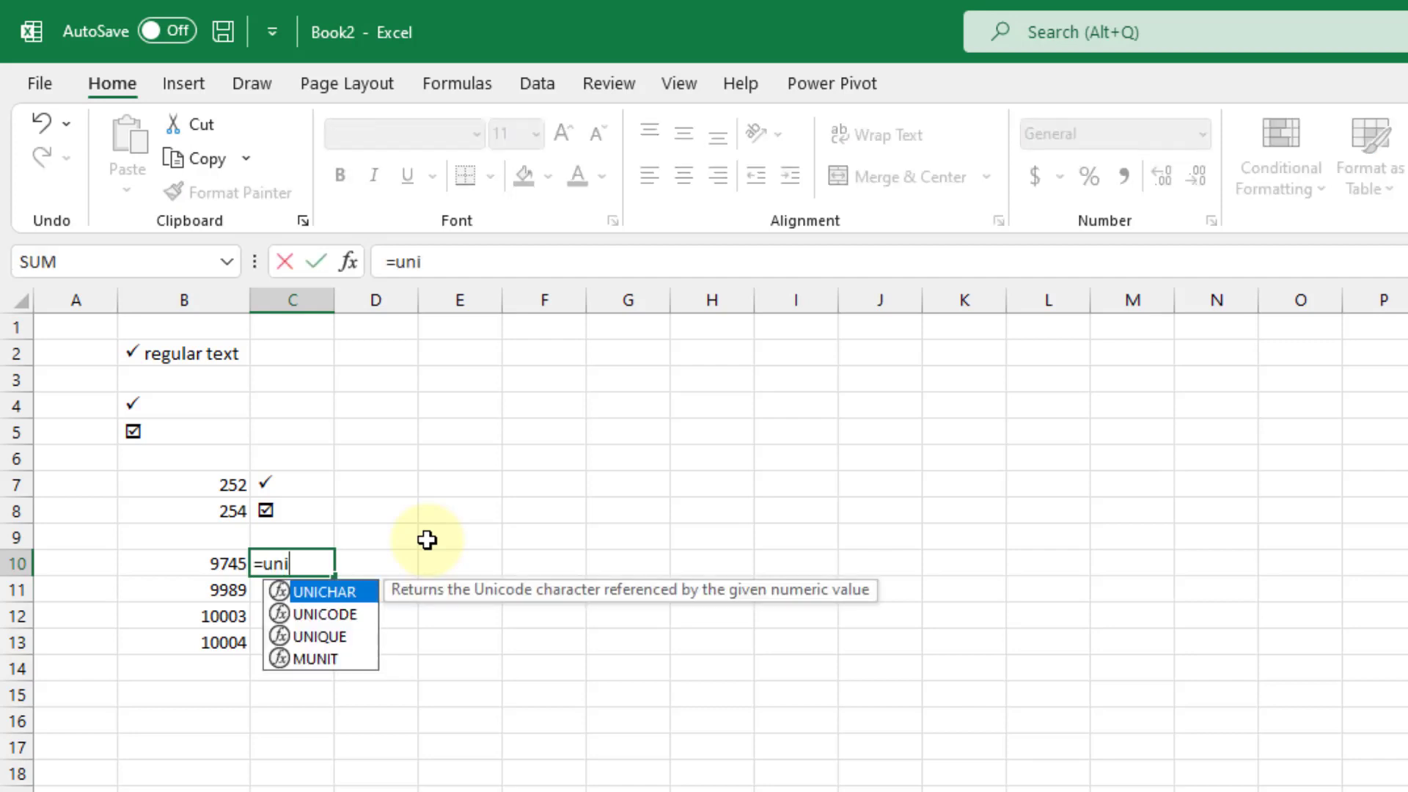
key(Tab)
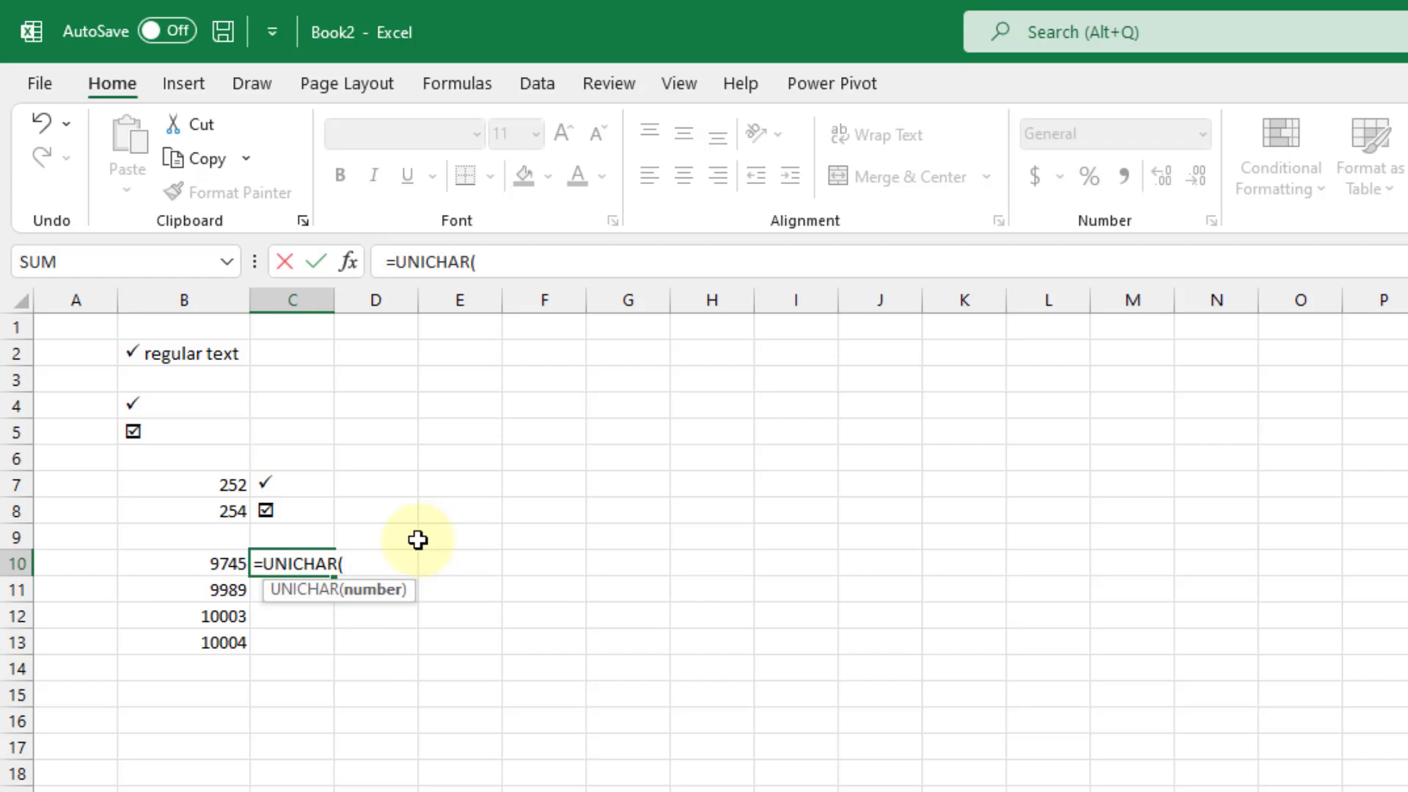
click(218, 555)
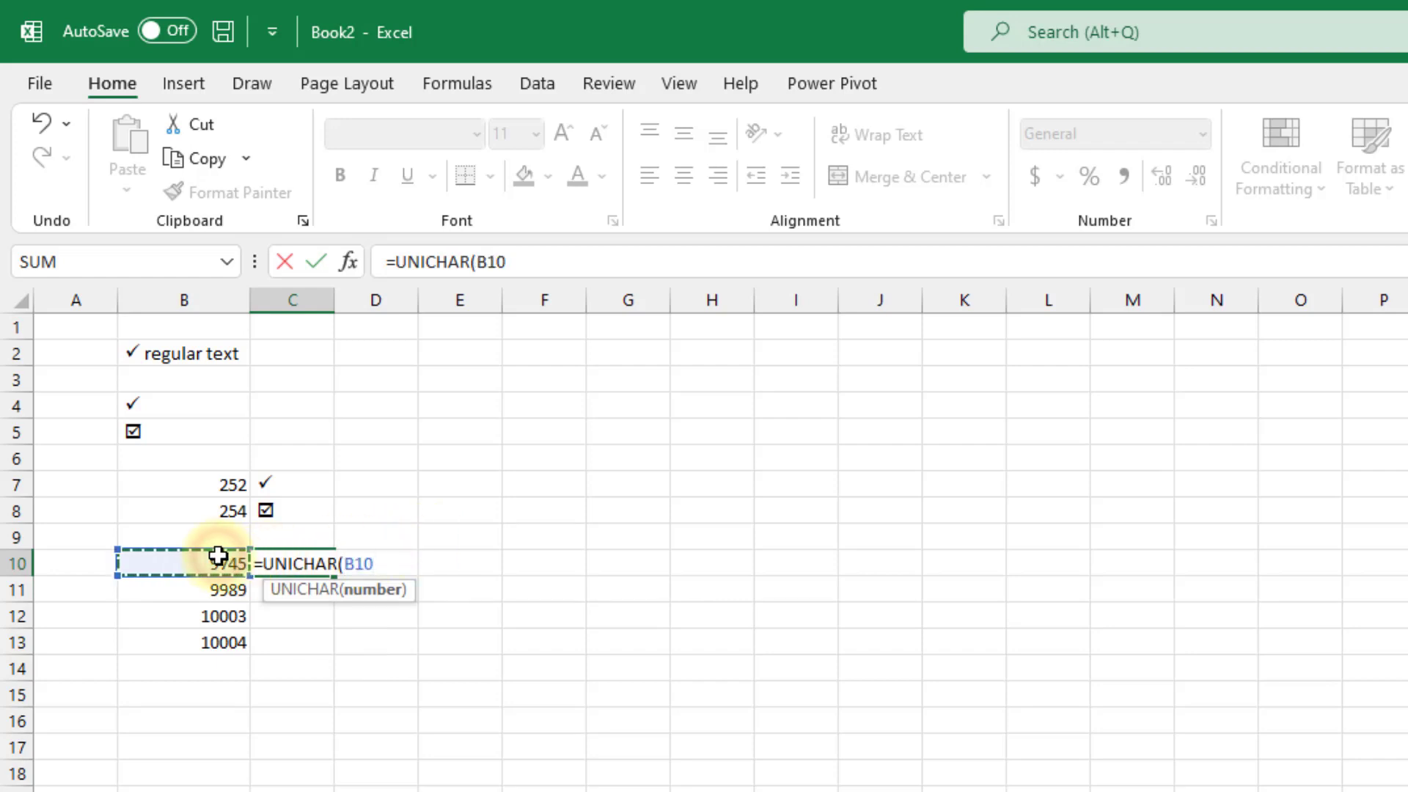
key(Return)
key(Up)
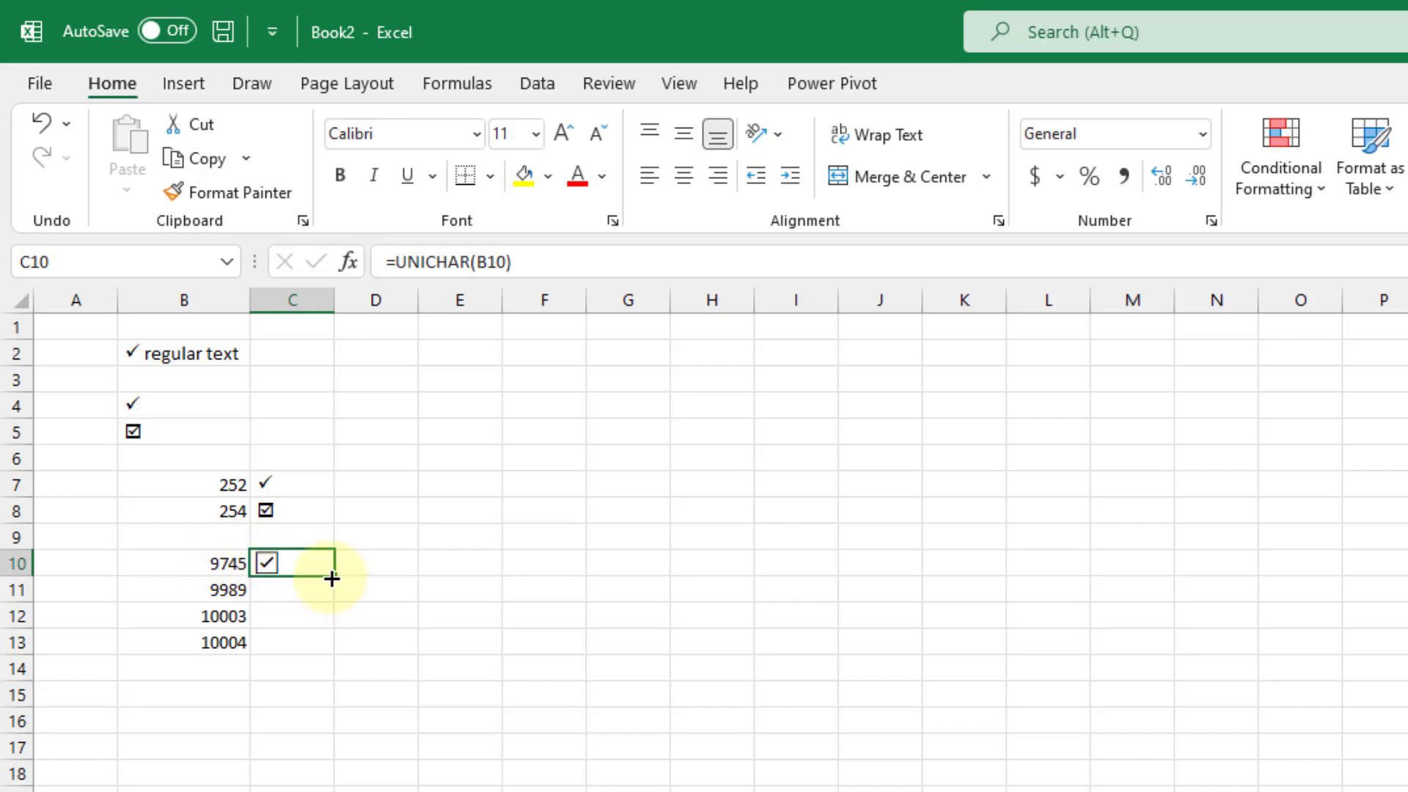
drag(332, 579, 333, 650)
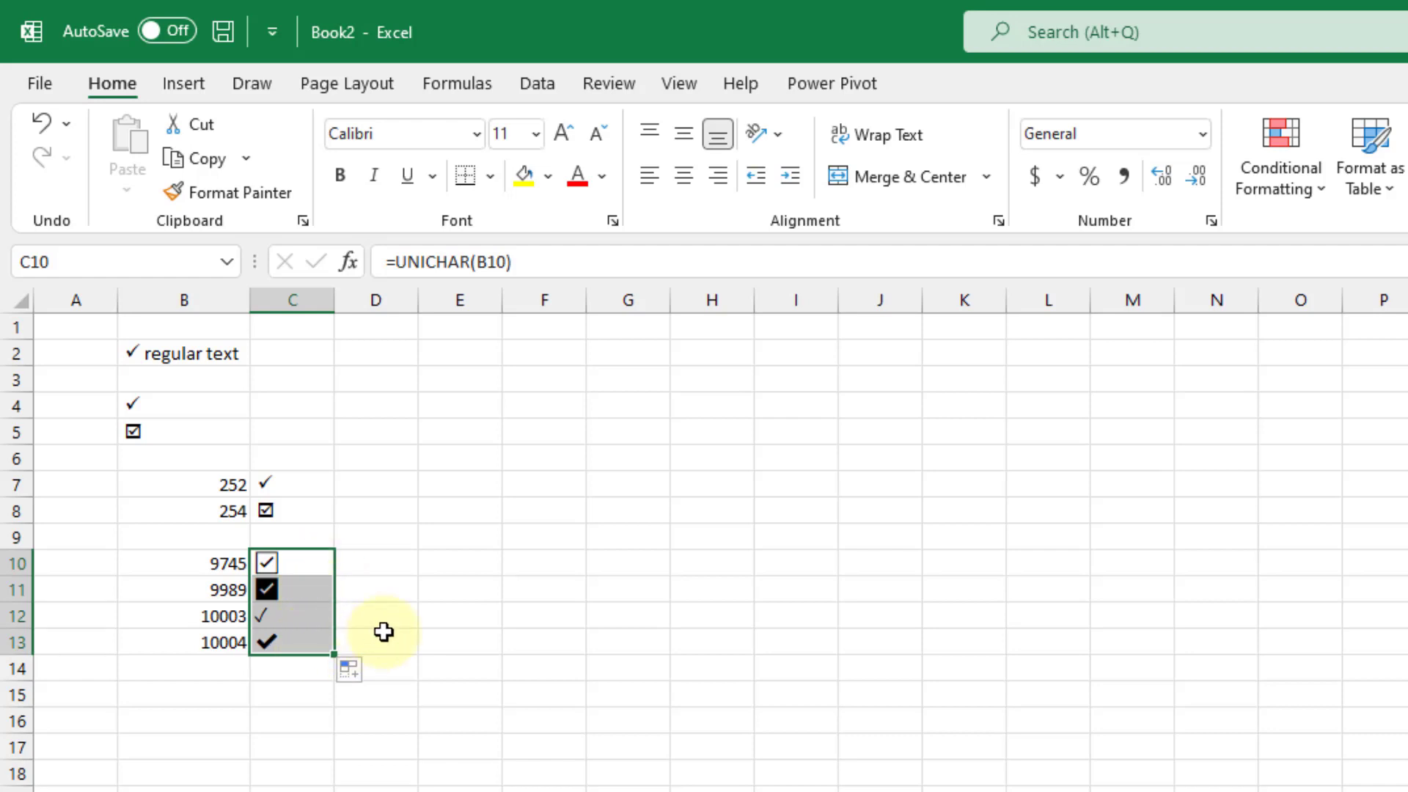
click(217, 563)
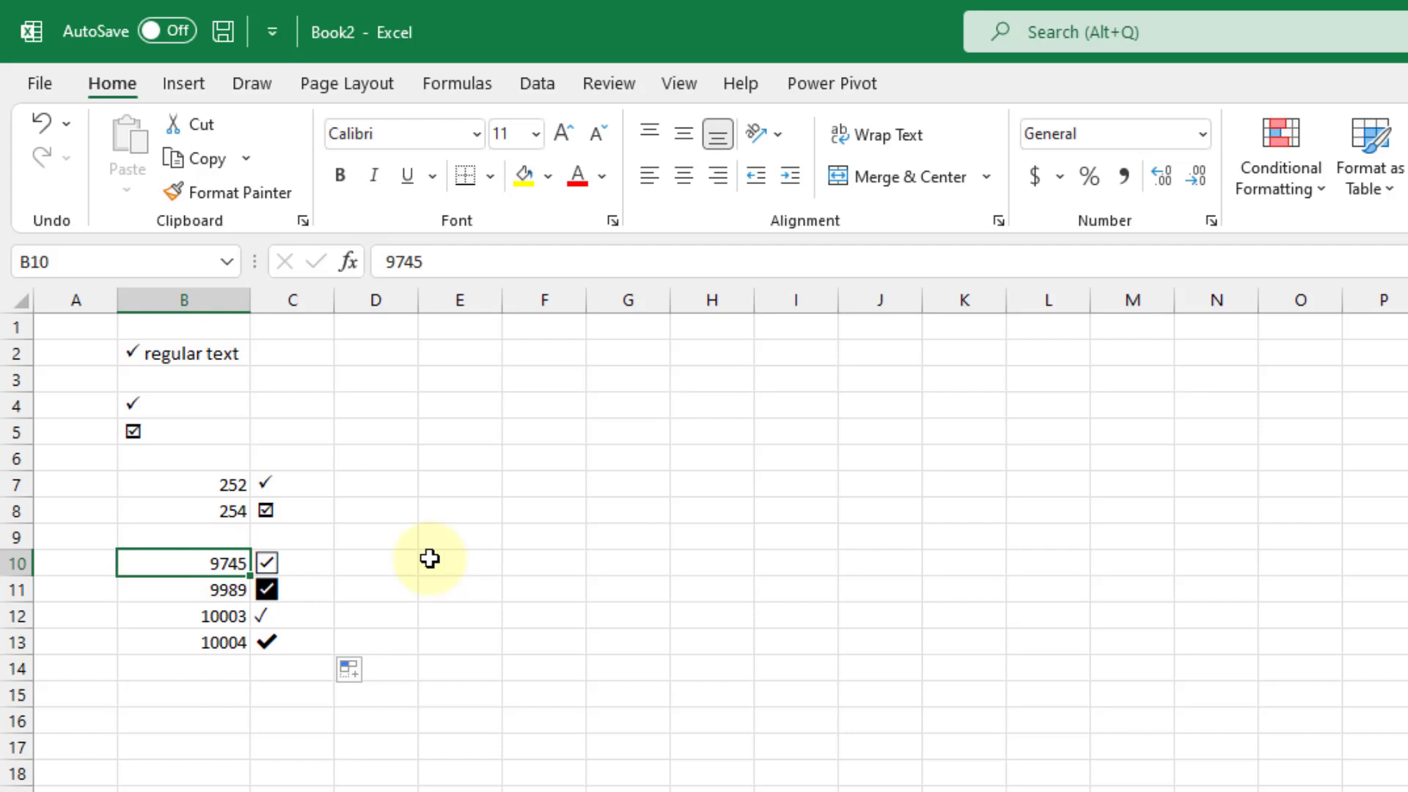
key(Down)
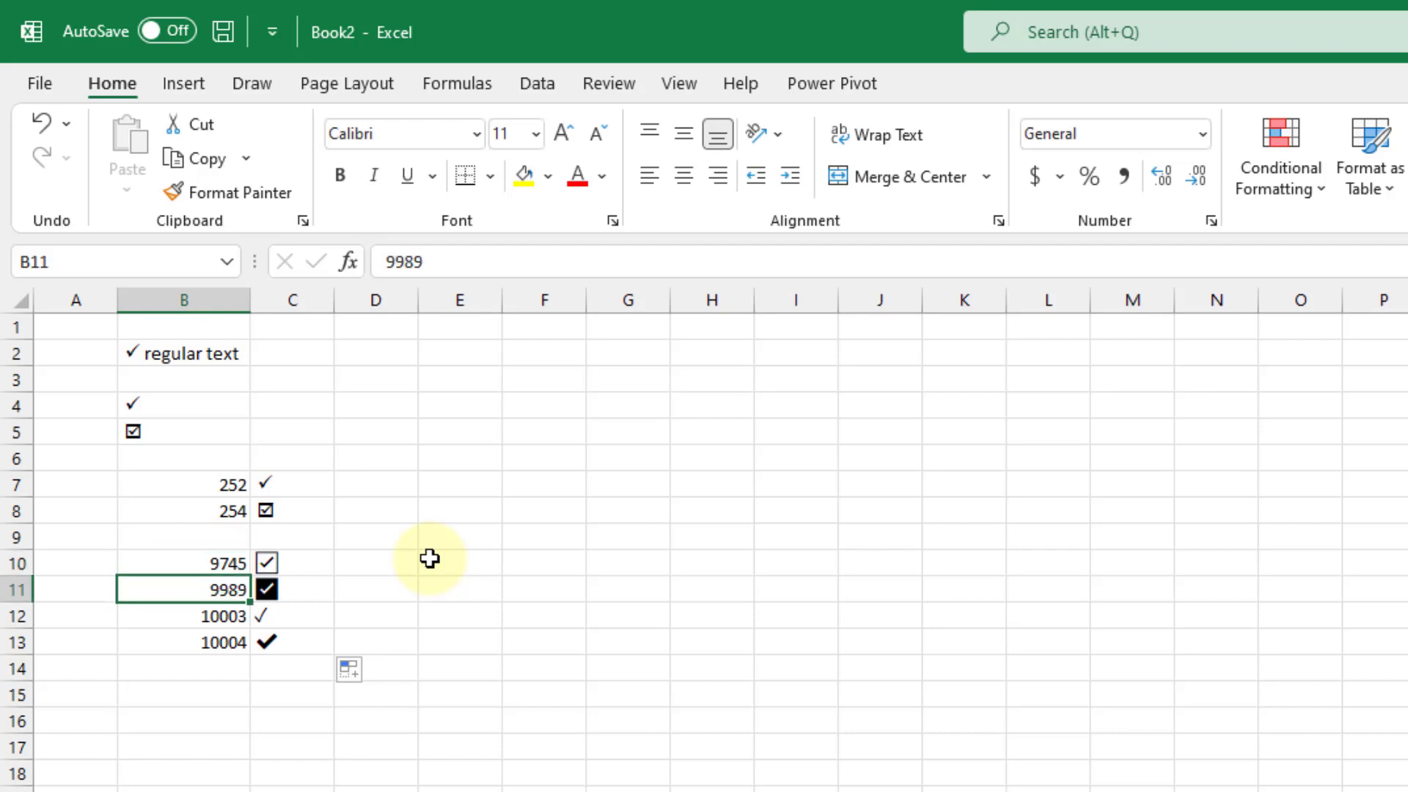
key(Down)
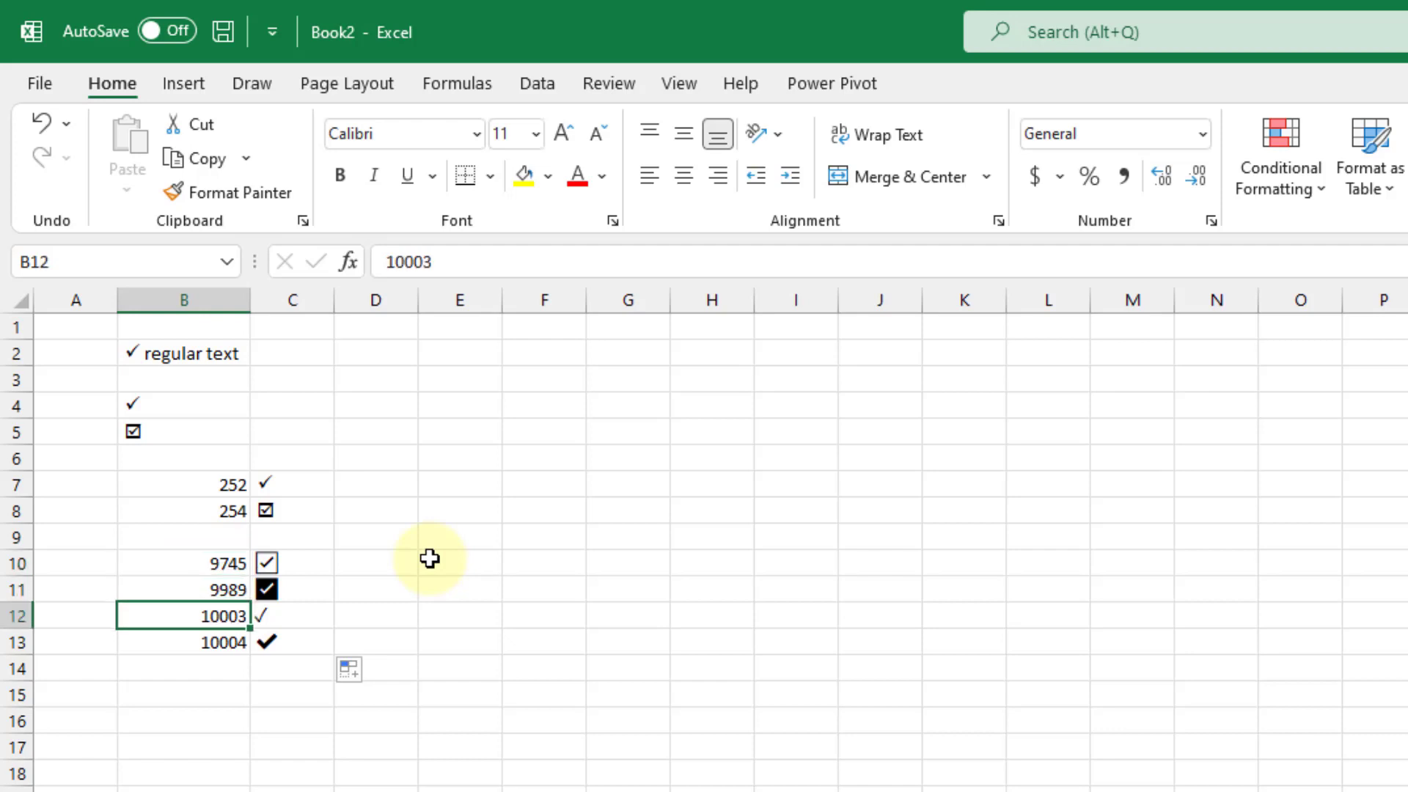
key(Down)
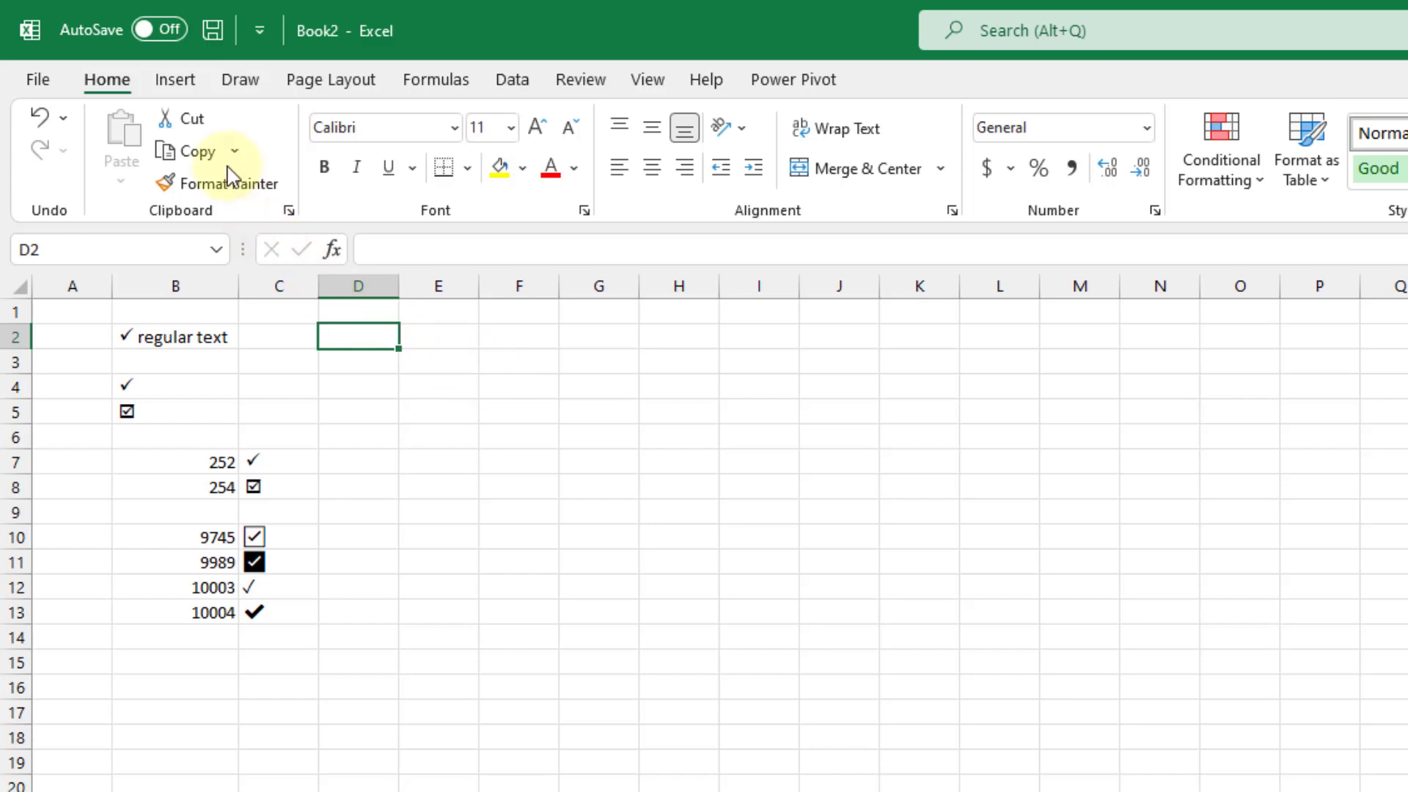
Step: Insert a text box on the sheet covering about cells D2 to G8
click(189, 87)
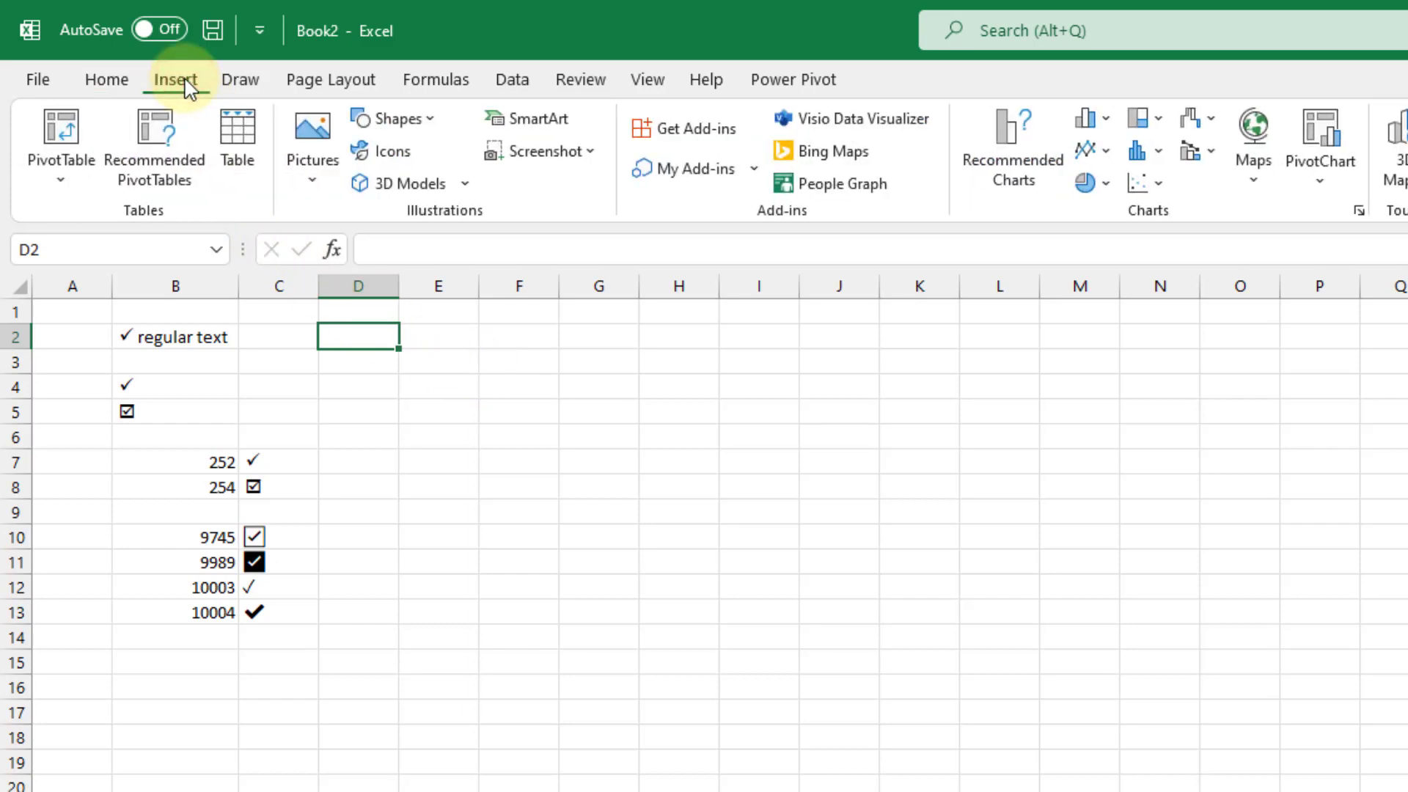
click(429, 121)
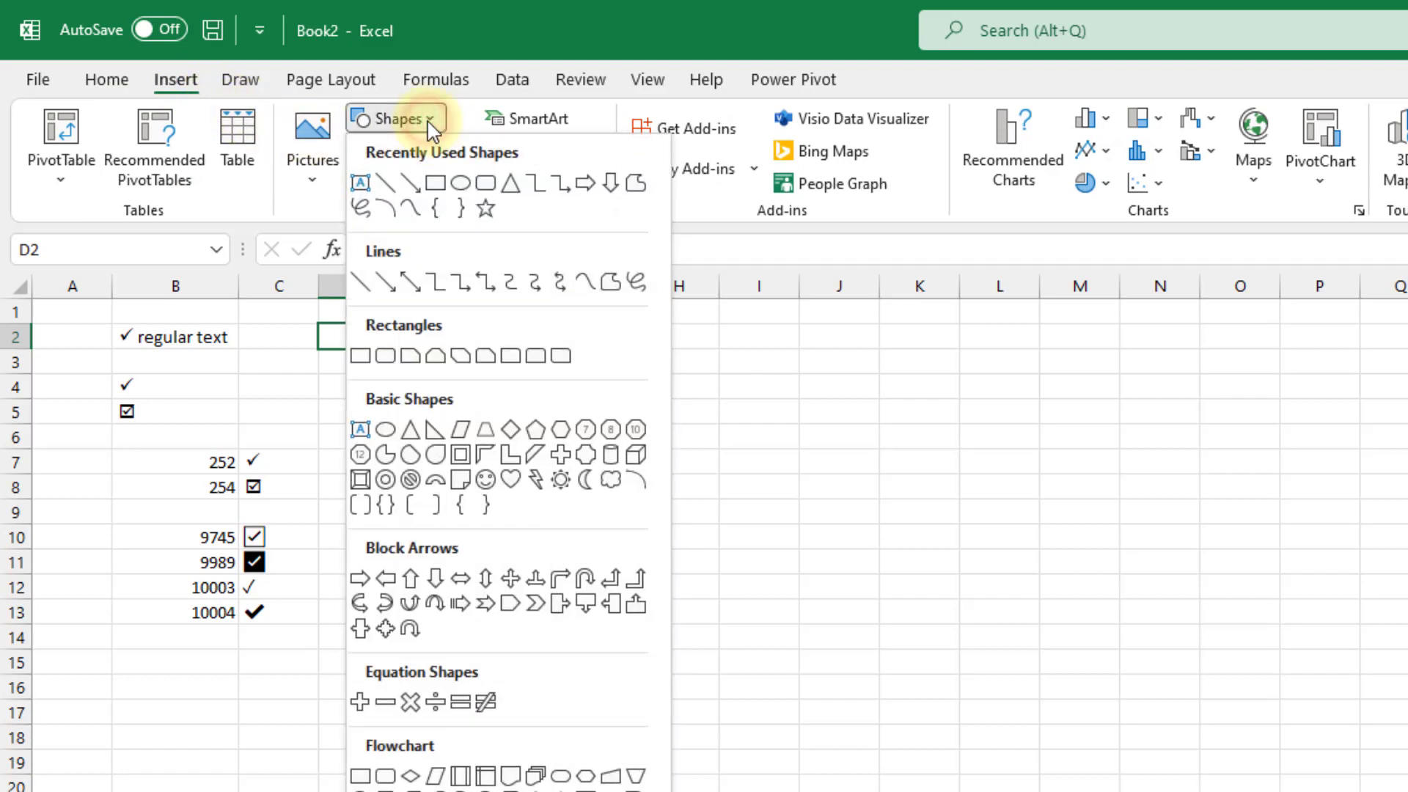
click(360, 431)
drag(344, 337, 594, 494)
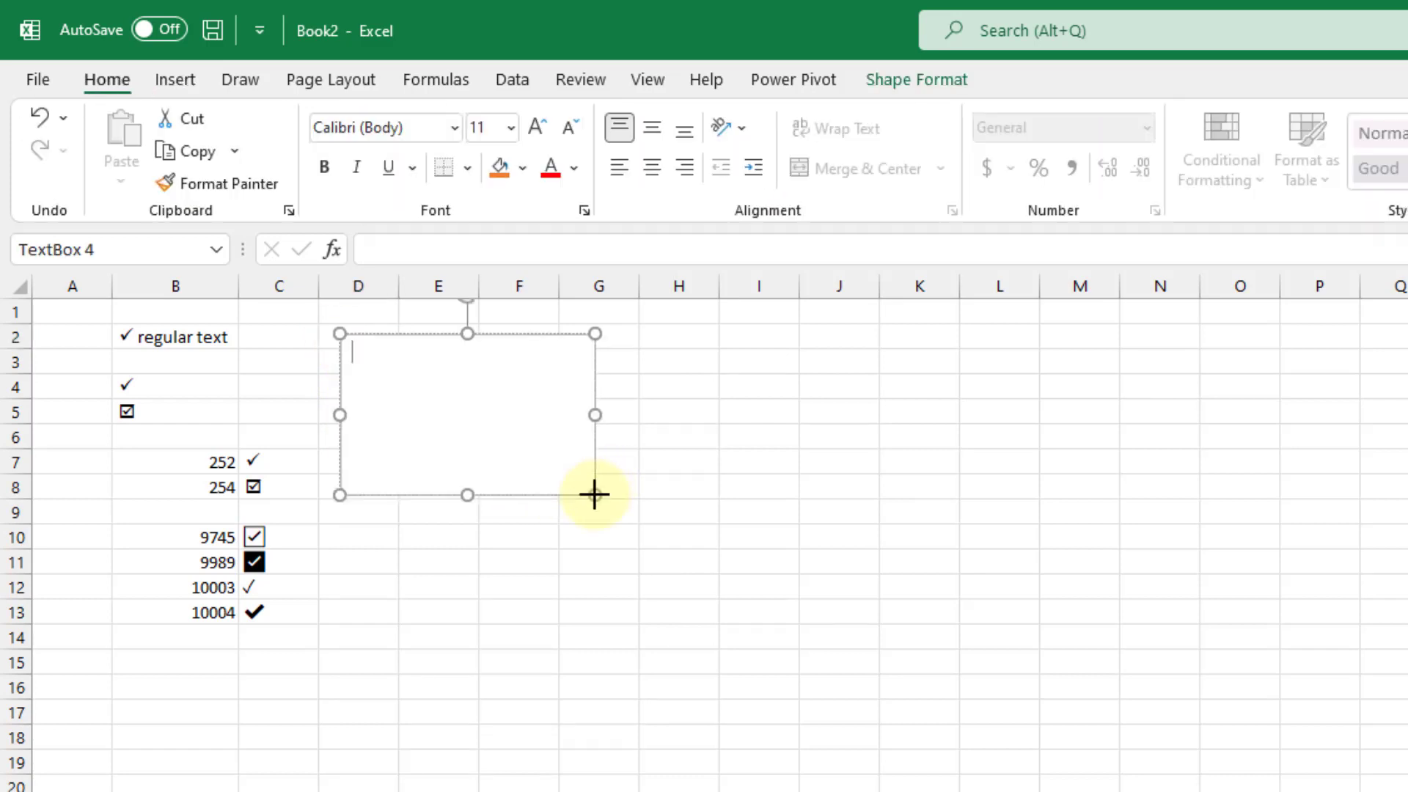
Step: Apply check mark bullets to the text in the new text box
right_click(418, 379)
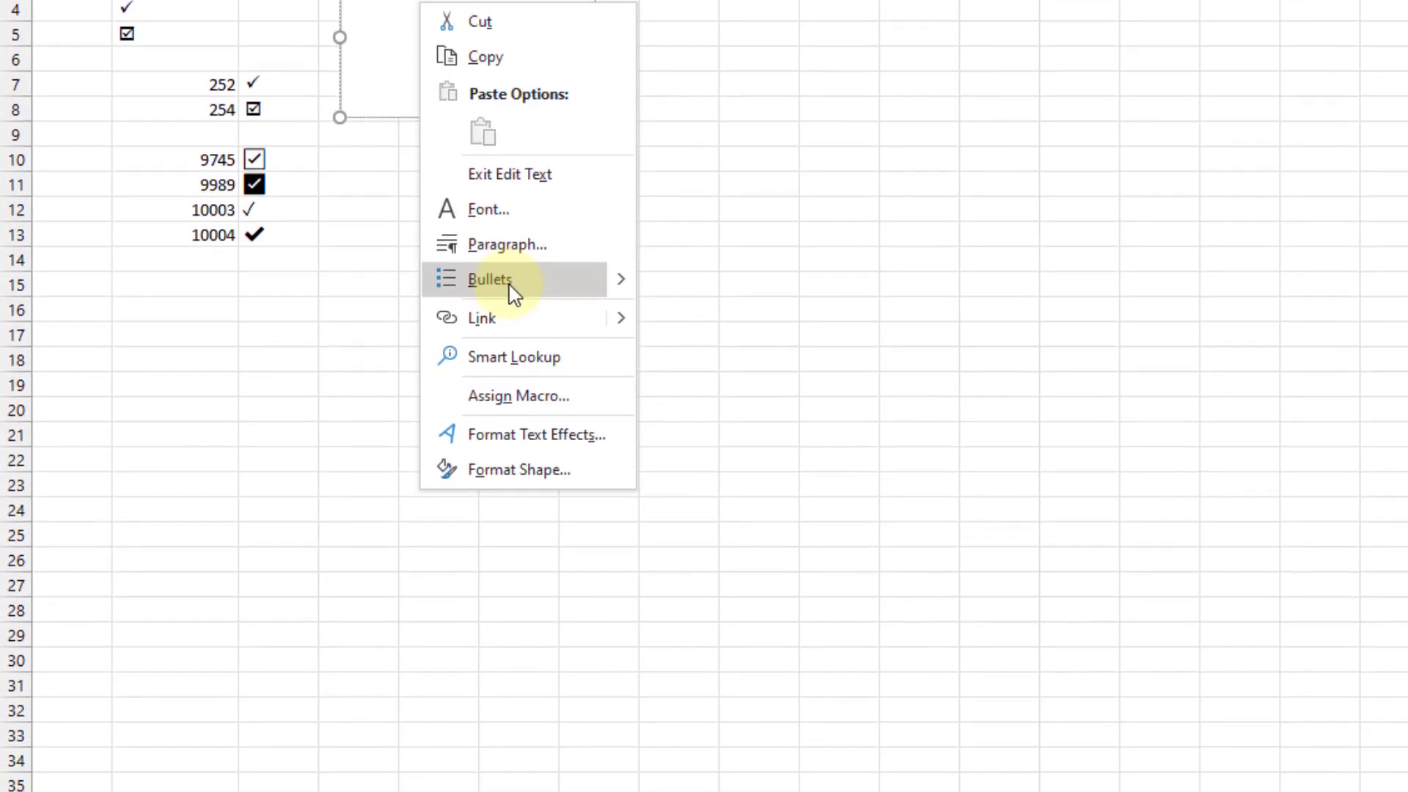
mouse_move(619, 284)
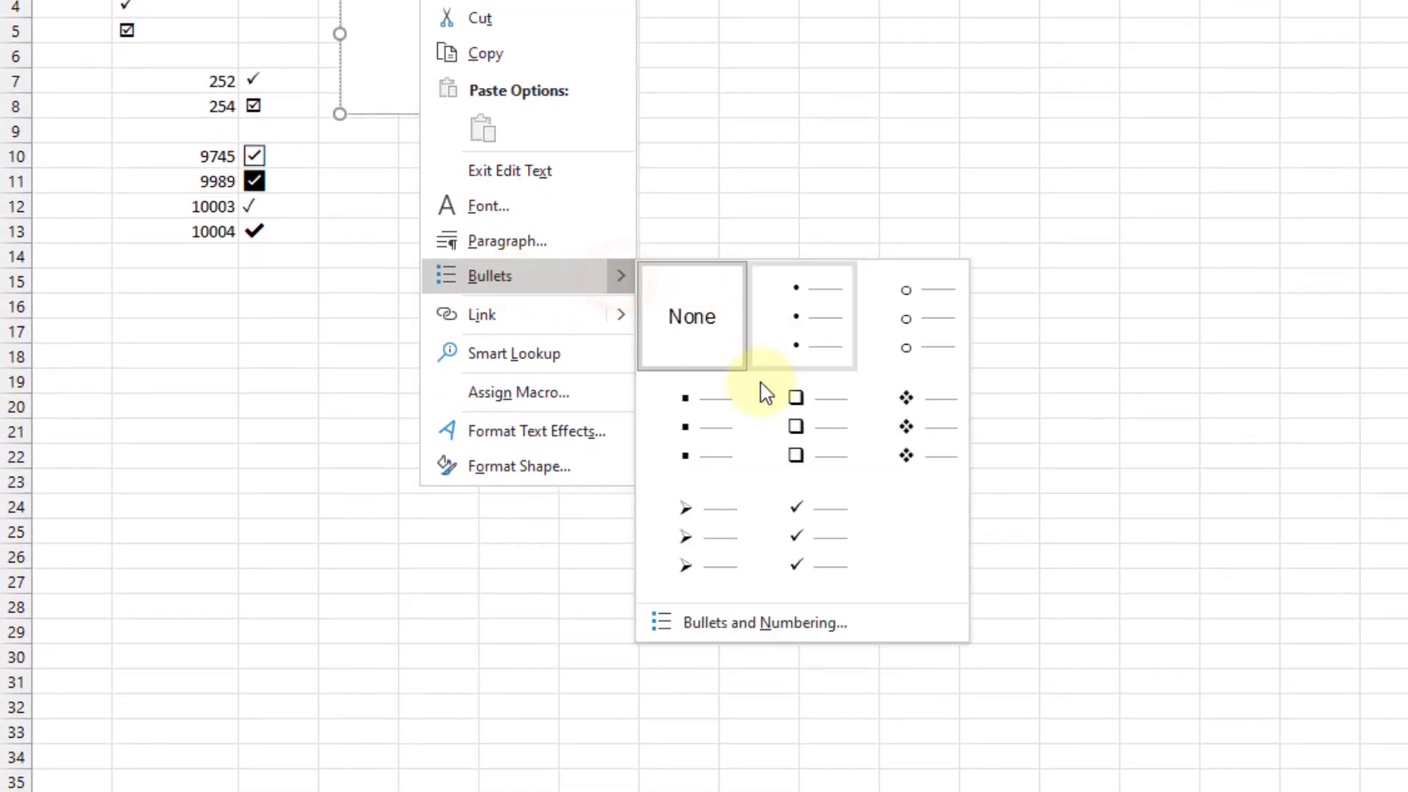
click(807, 535)
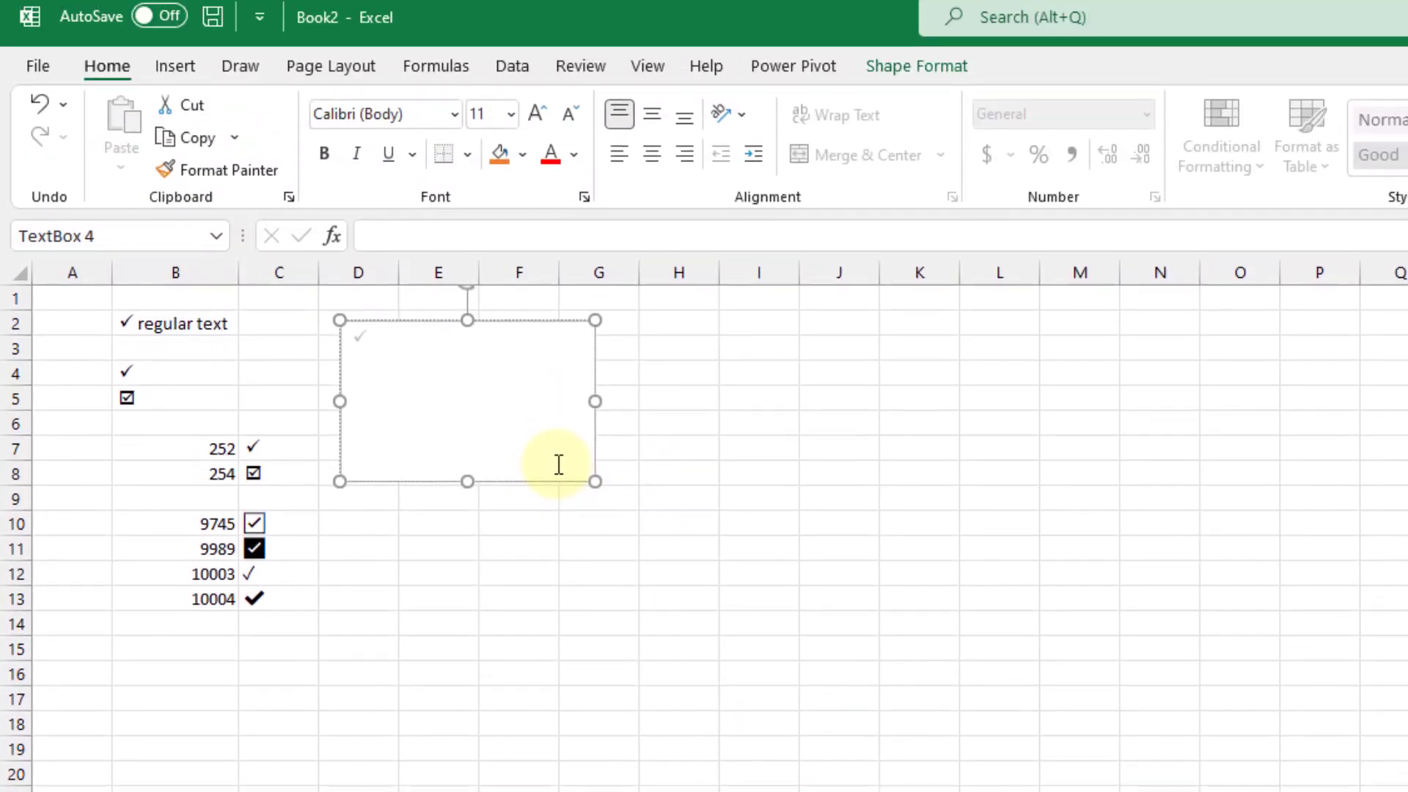
Step: Enter "Item 1" and "Item 2" as separate bulleted lines in the text box, and leave text editing
text(Item 1)
key(Return)
text(Item 2)
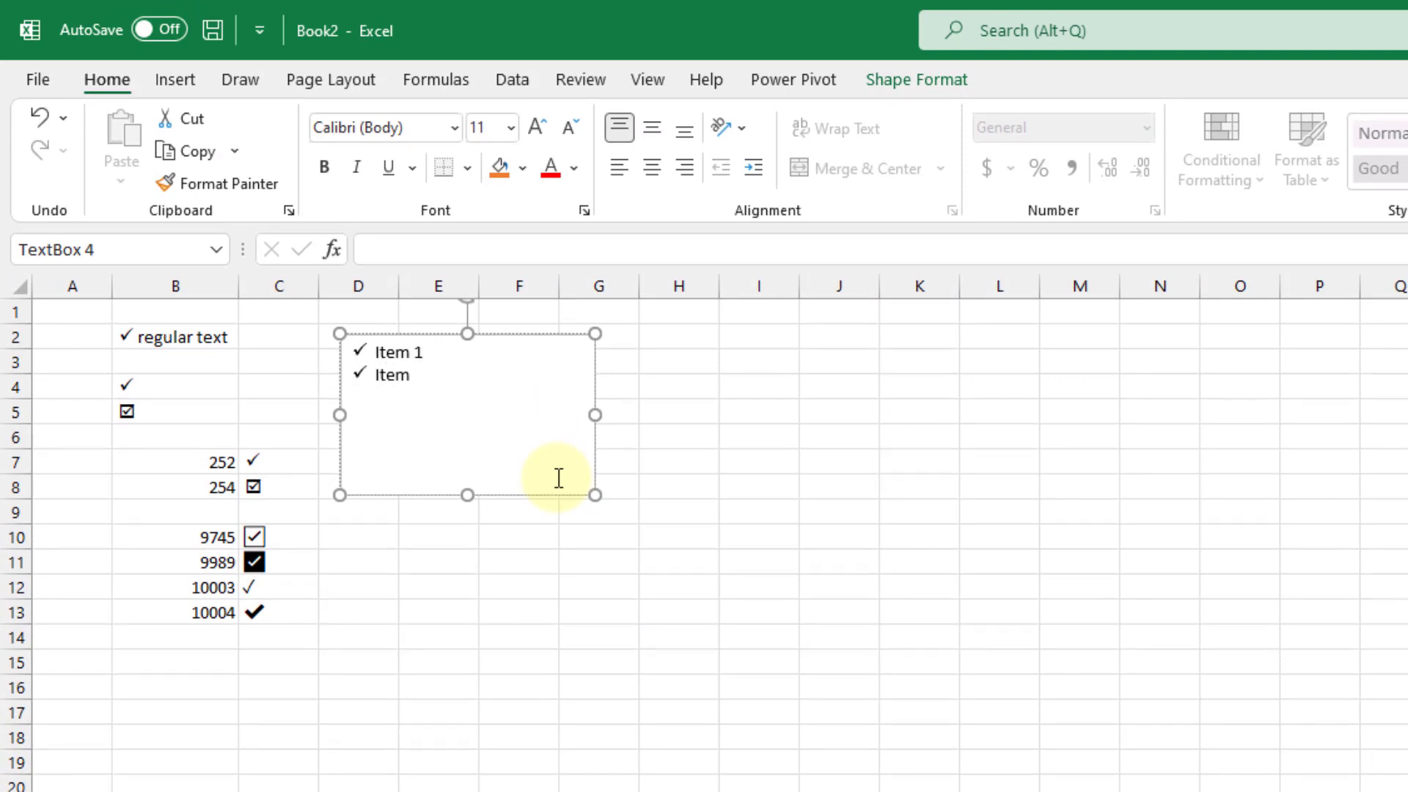
key(Return)
click(631, 360)
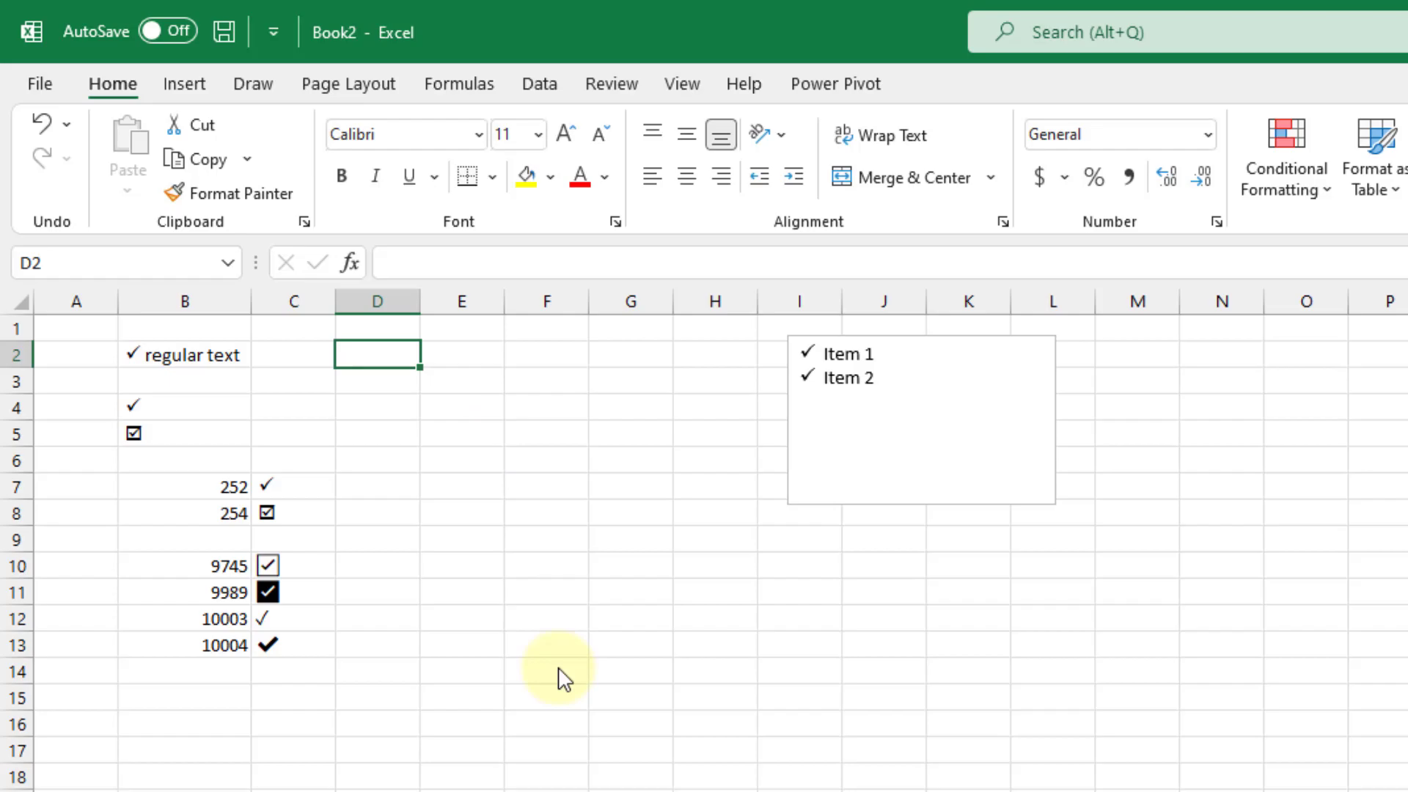
Step: Switch to the browser's howtoexcel.org checkmarks page and copy the green check mark emoji
key(alt+Tab)
drag(556, 667, 465, 645)
key(ctrl+c)
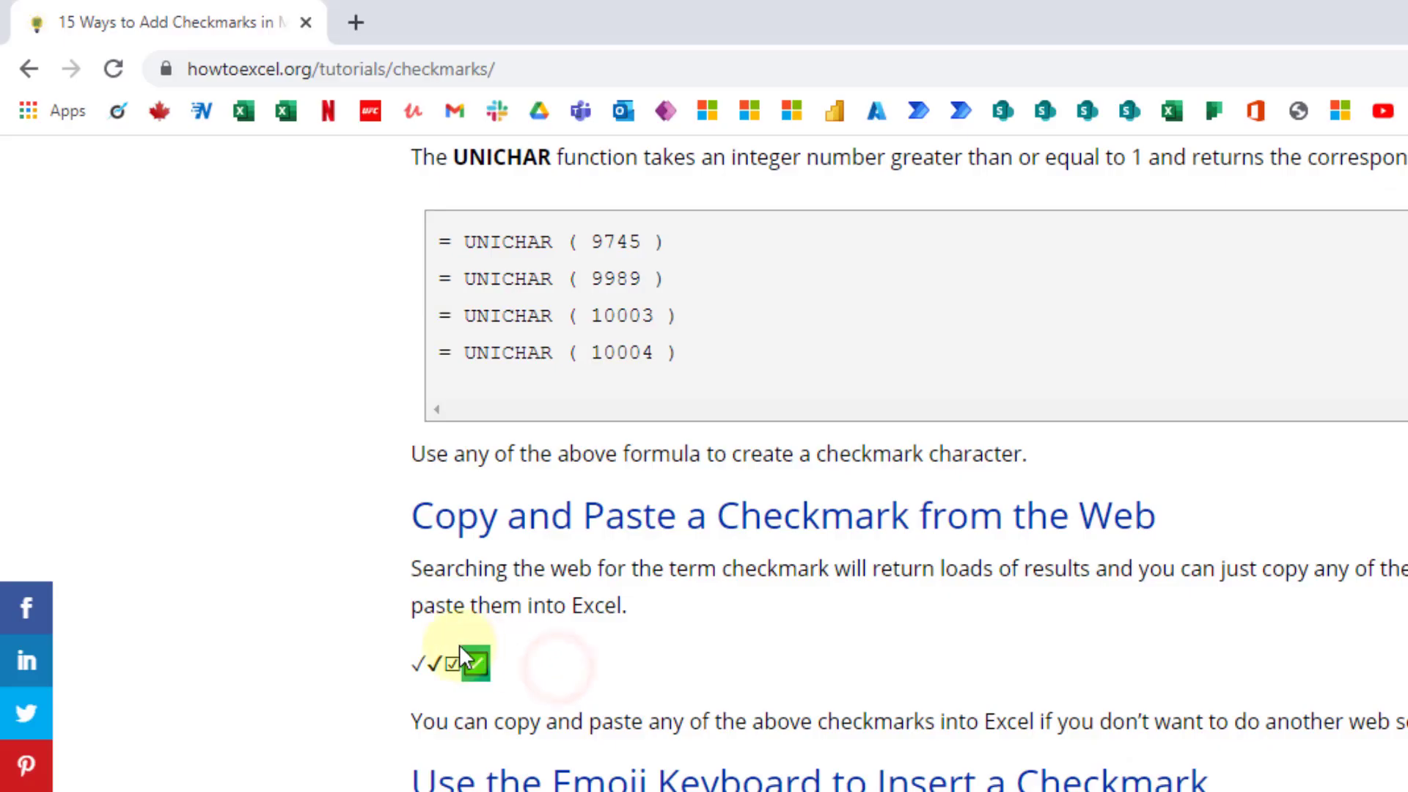
Step: Switch back to the Book2 workbook in Excel and paste the copied check mark emoji into cell D2
key(alt+Tab)
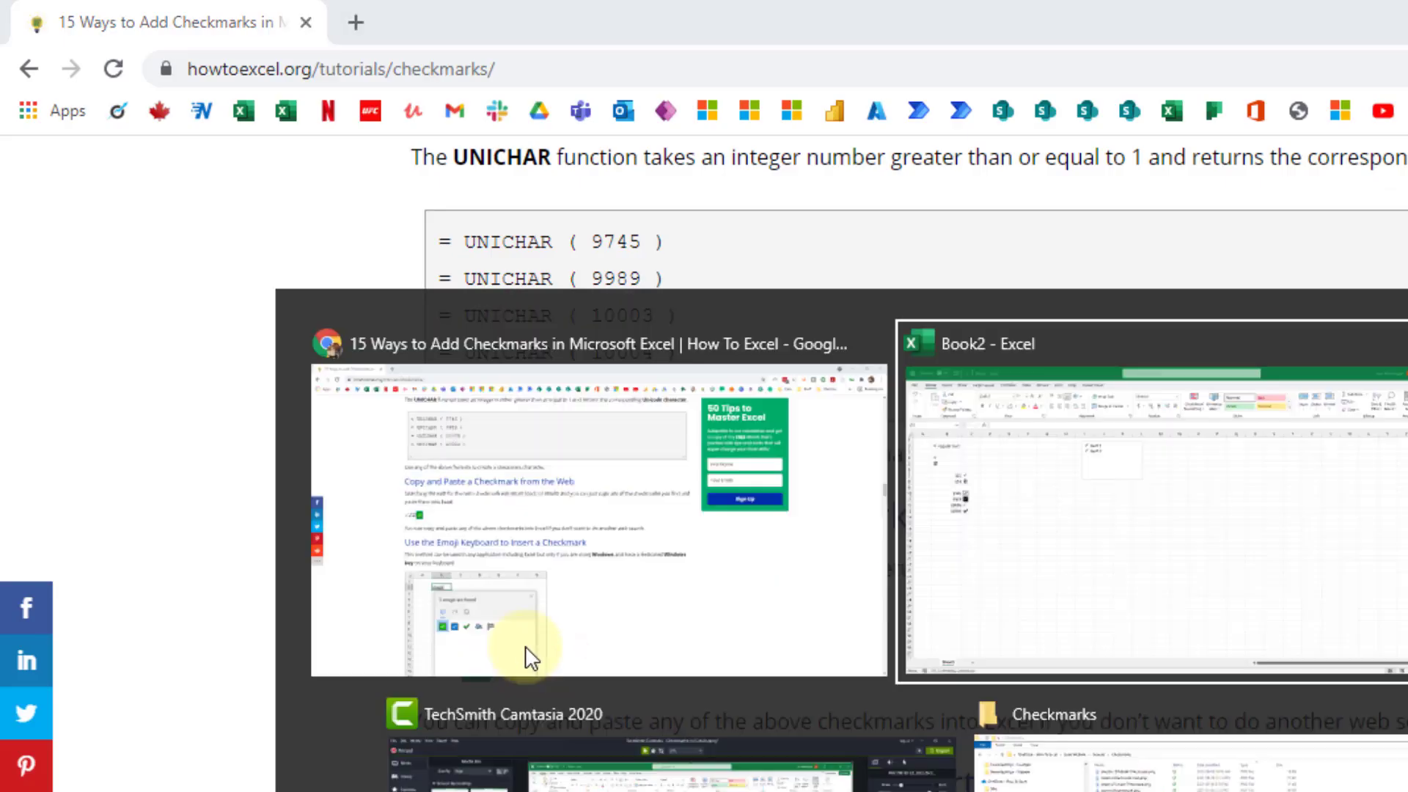
key(ctrl+v)
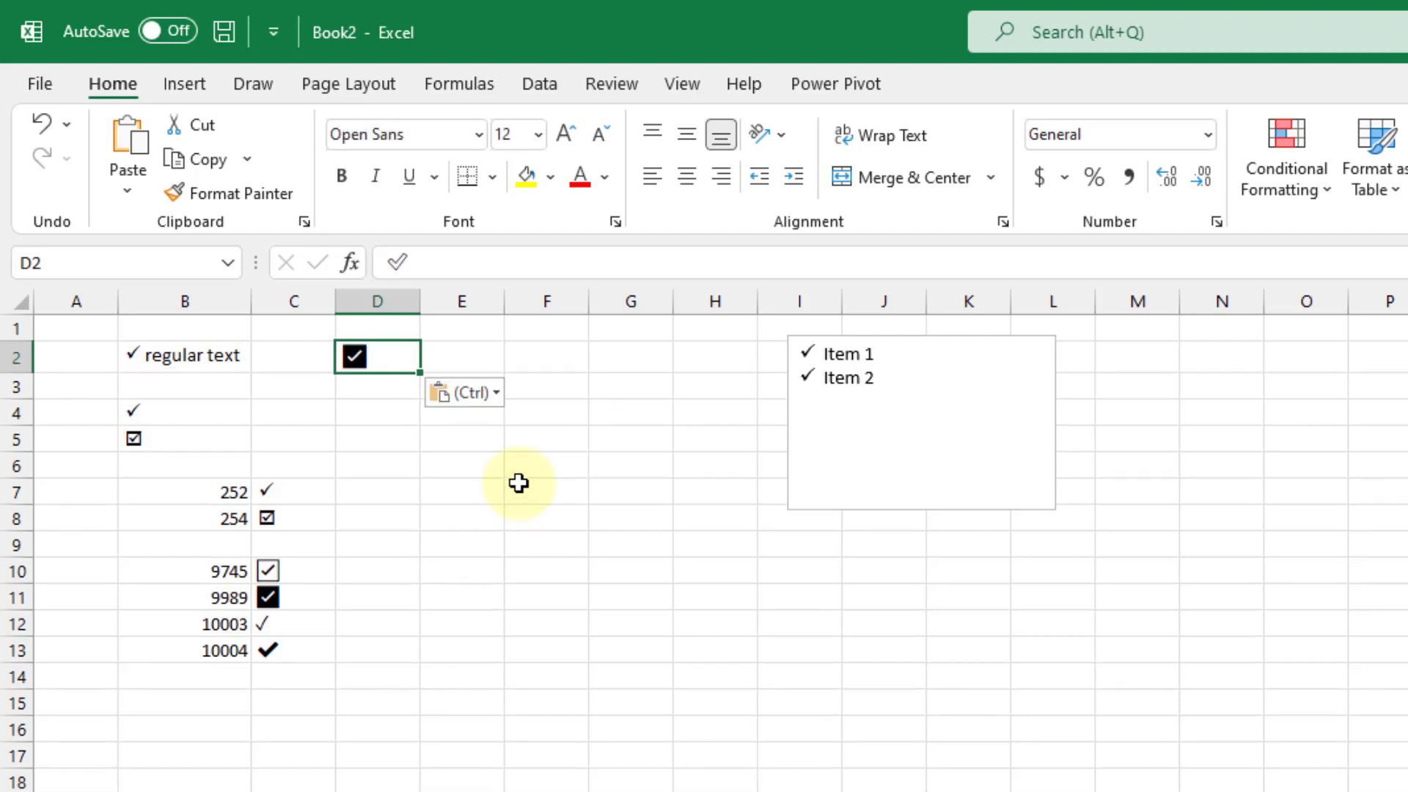
key(Return)
key(Up)
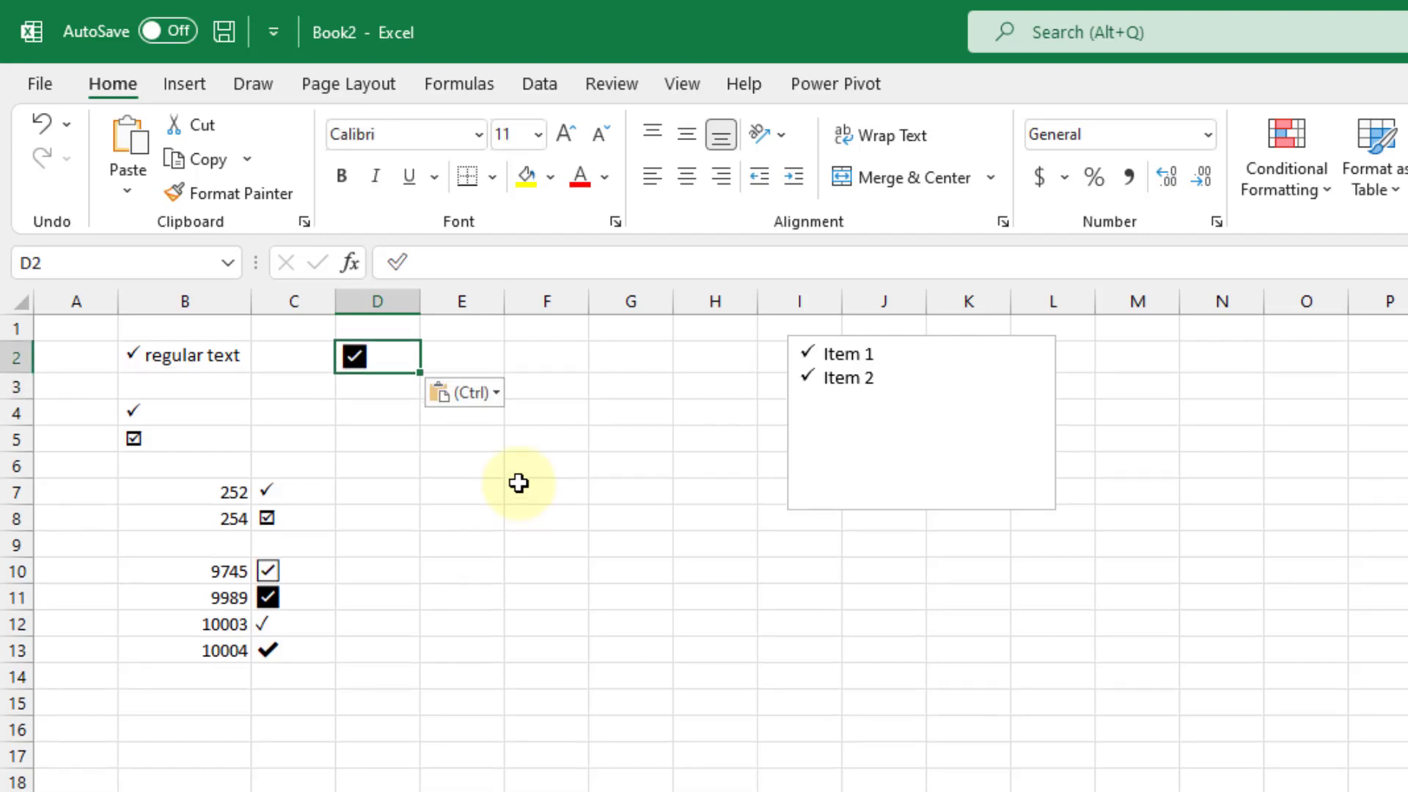
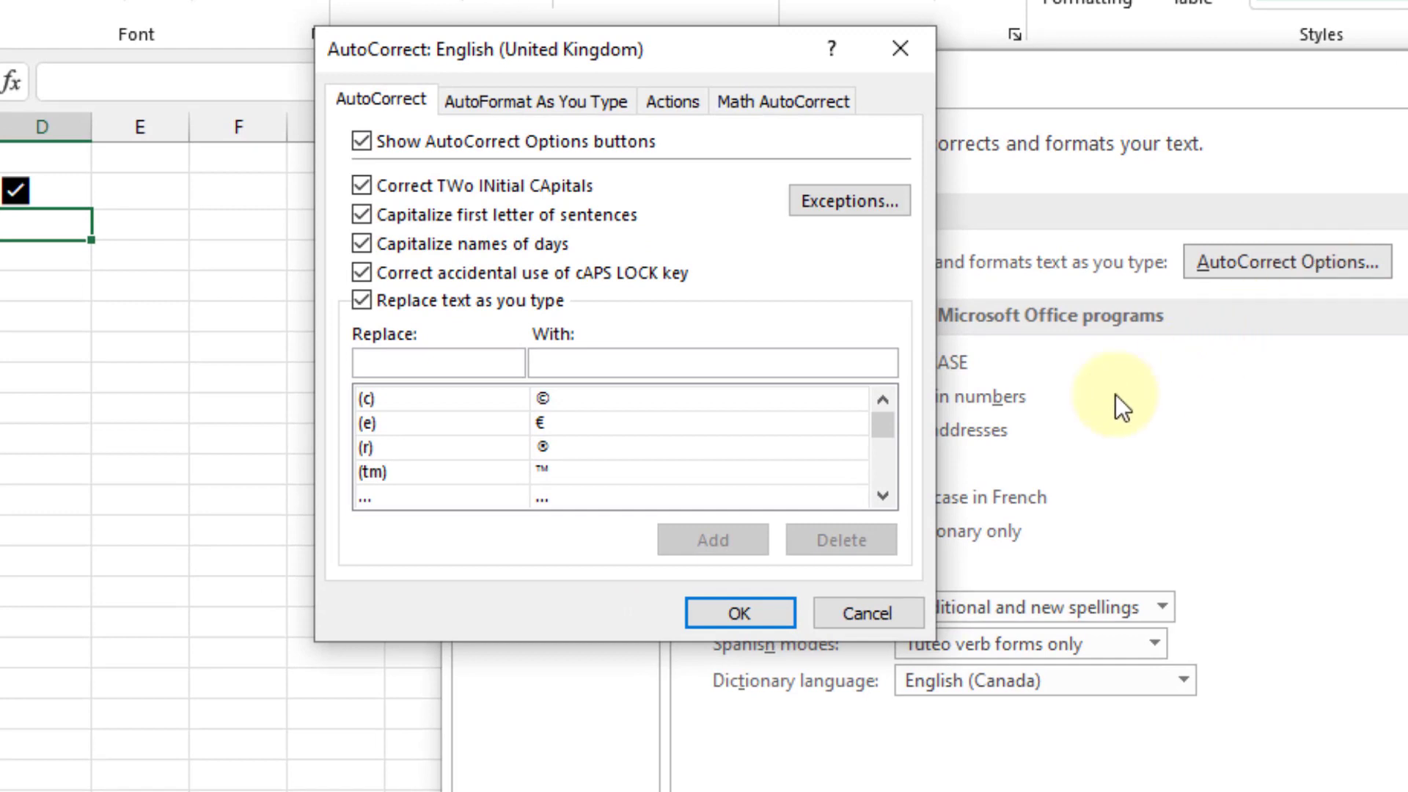
Step: Add an AutoCorrect entry that replaces "chck" with the check mark emoji, save the options, and enter "chck" in cell D3
click(435, 359)
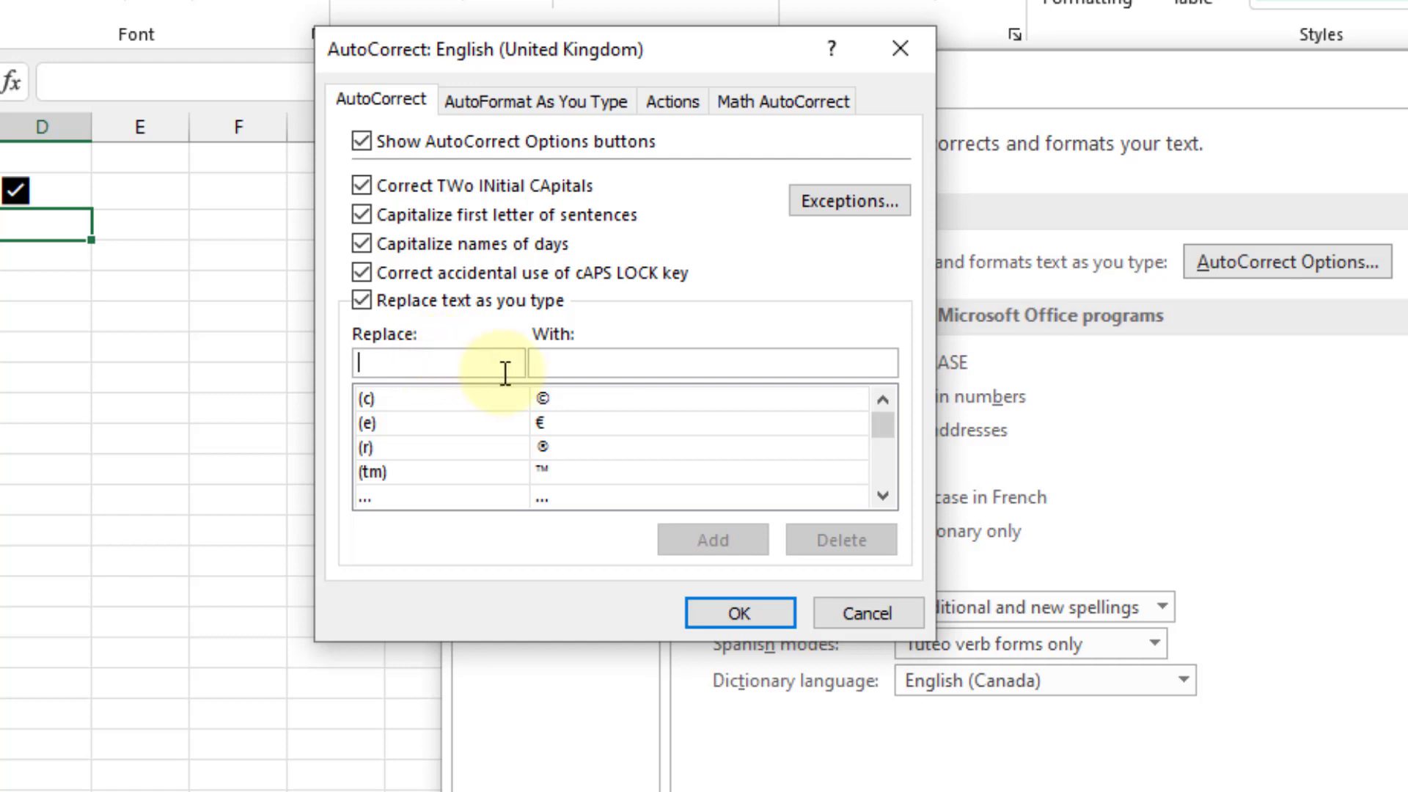
click(569, 360)
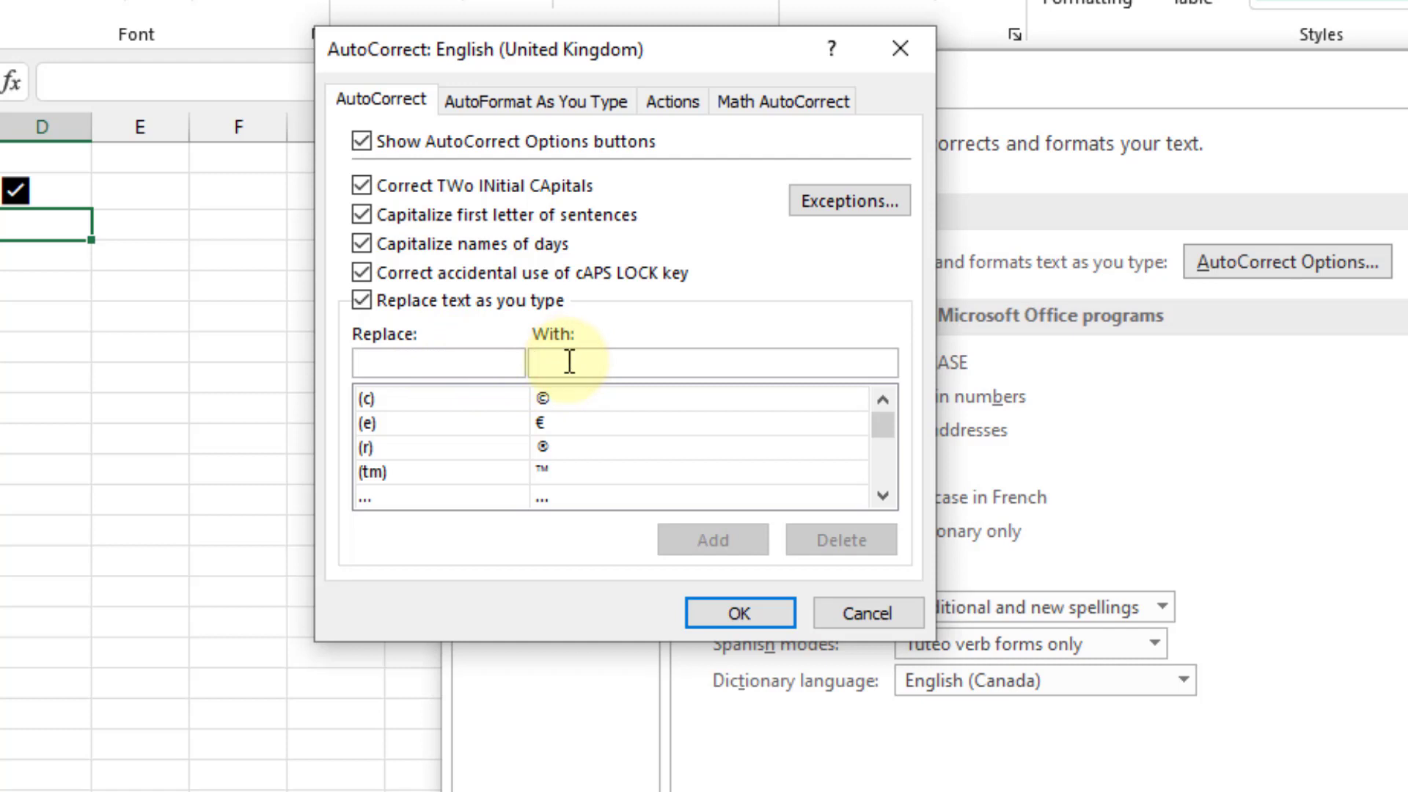
text(✓)
click(438, 362)
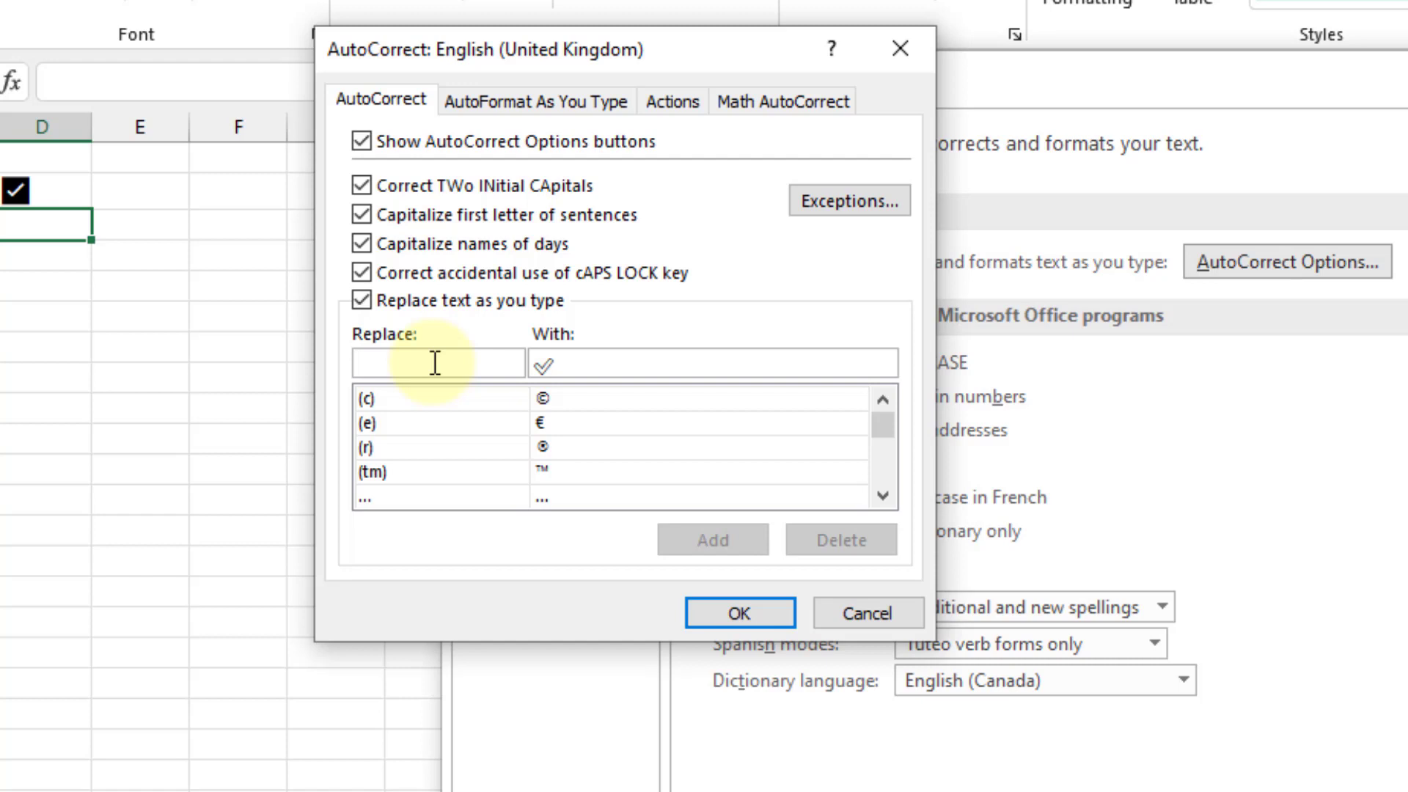
text(chck)
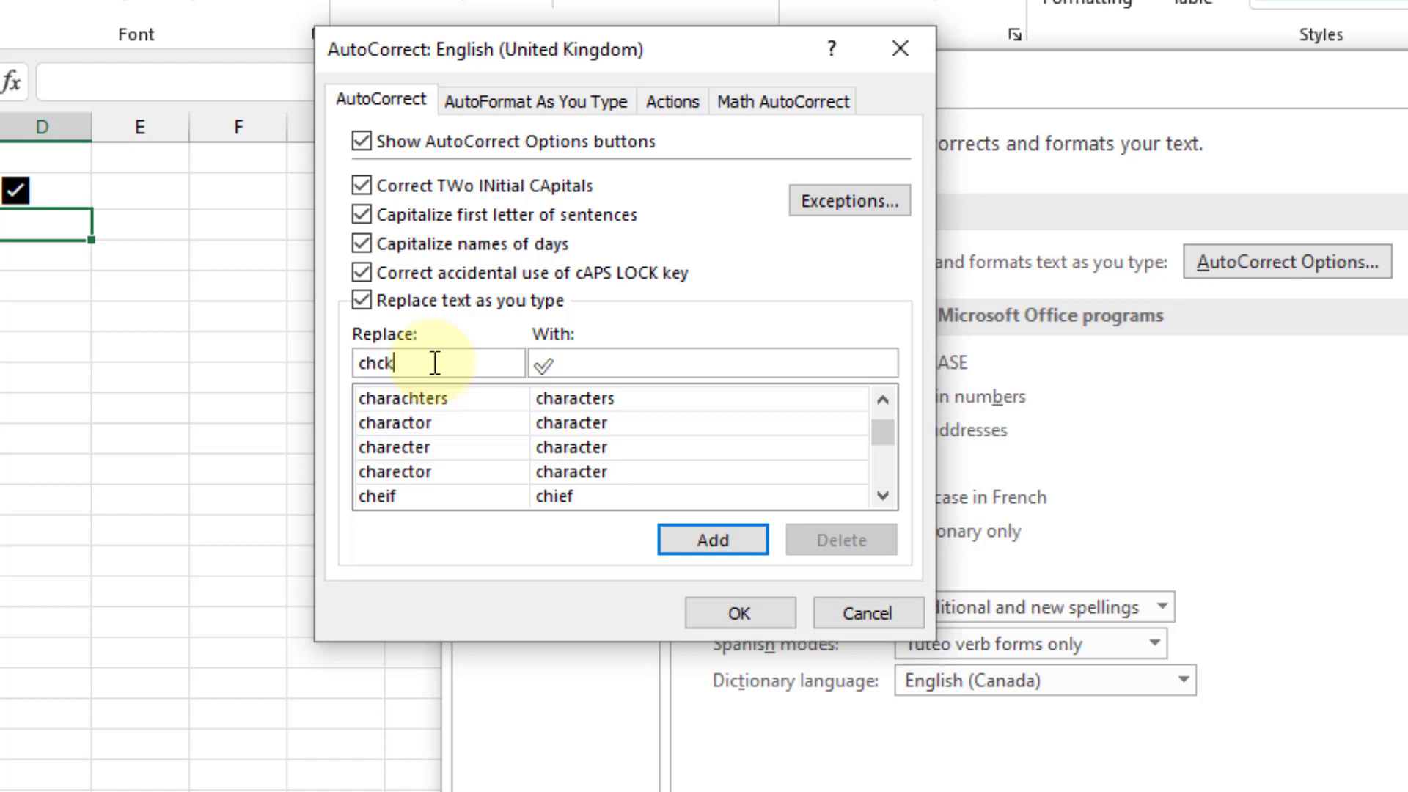
click(680, 546)
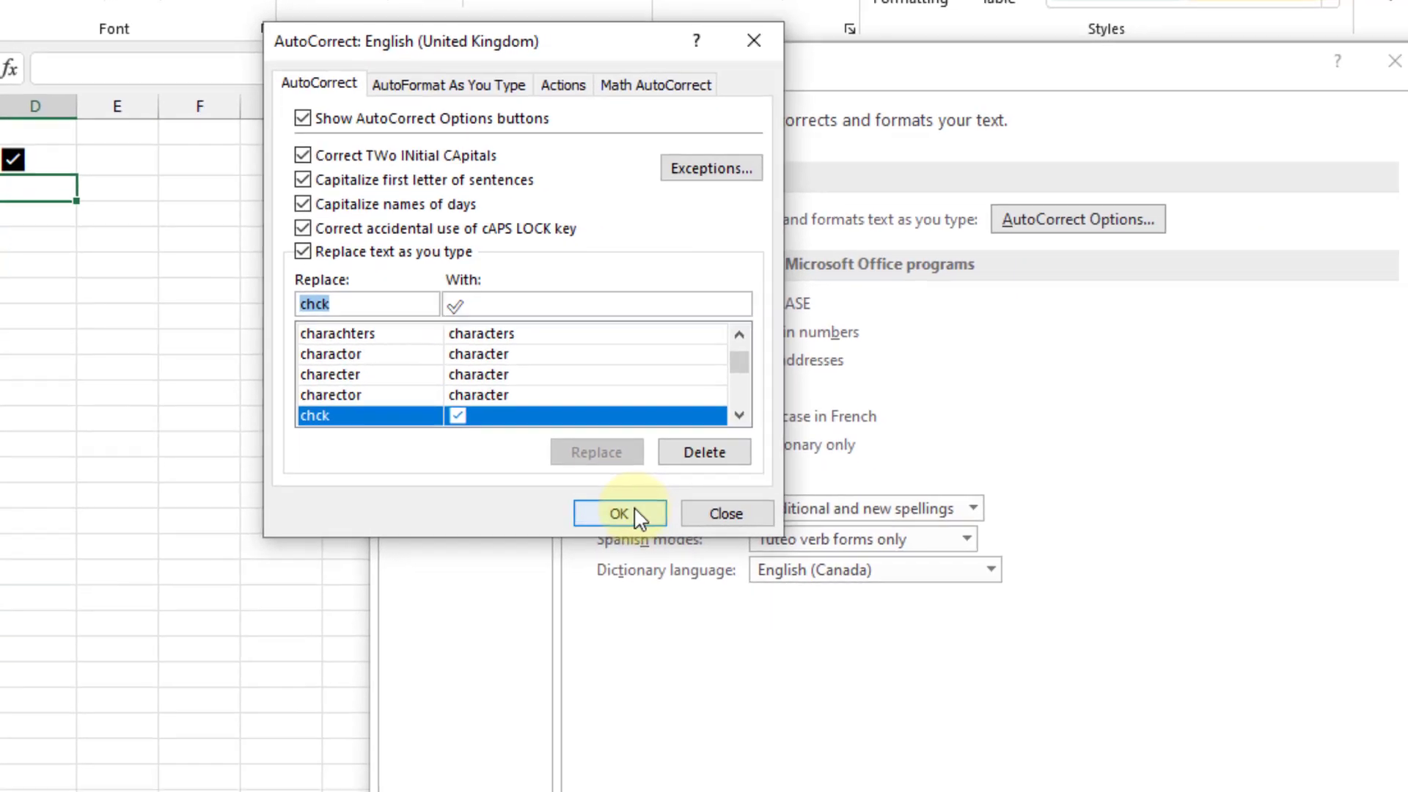
click(739, 613)
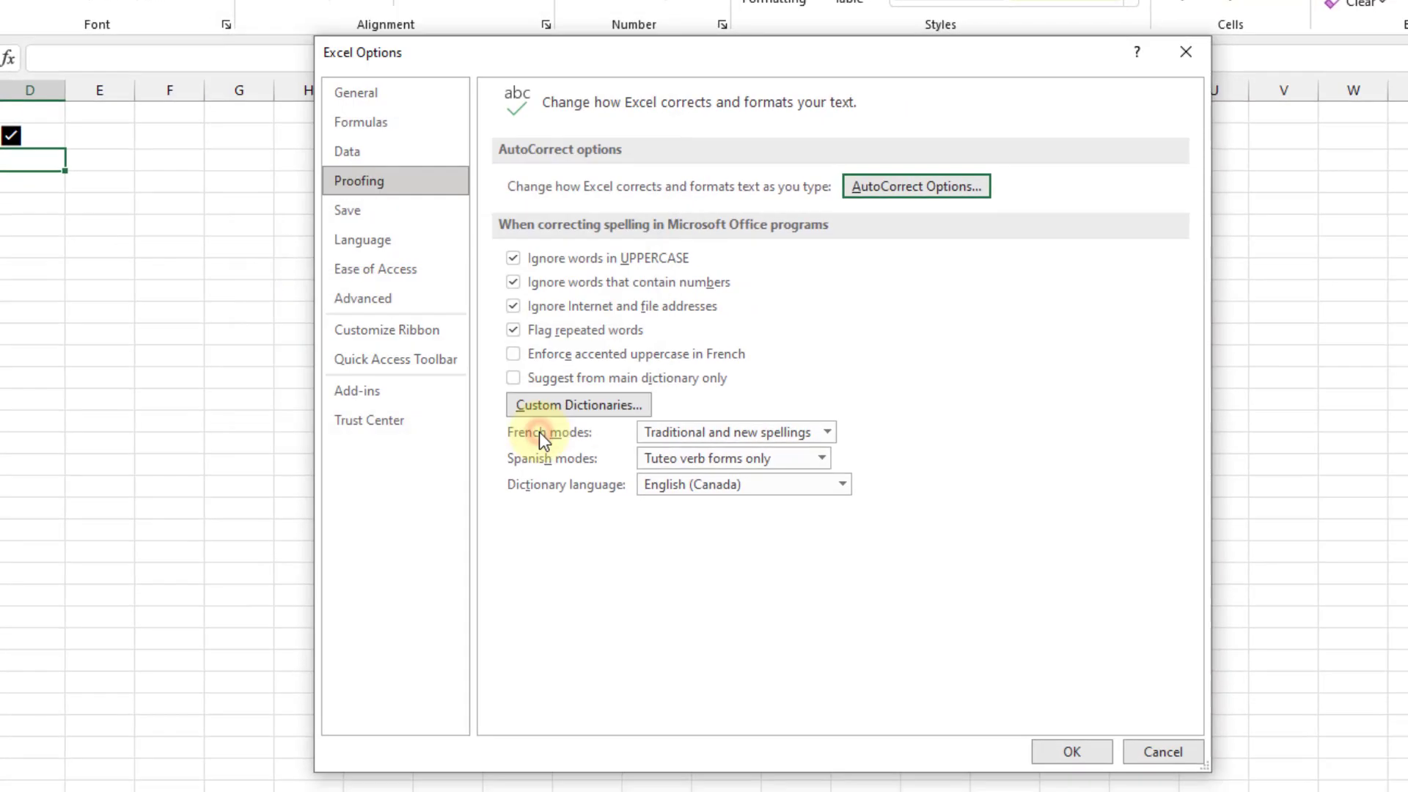
click(1047, 756)
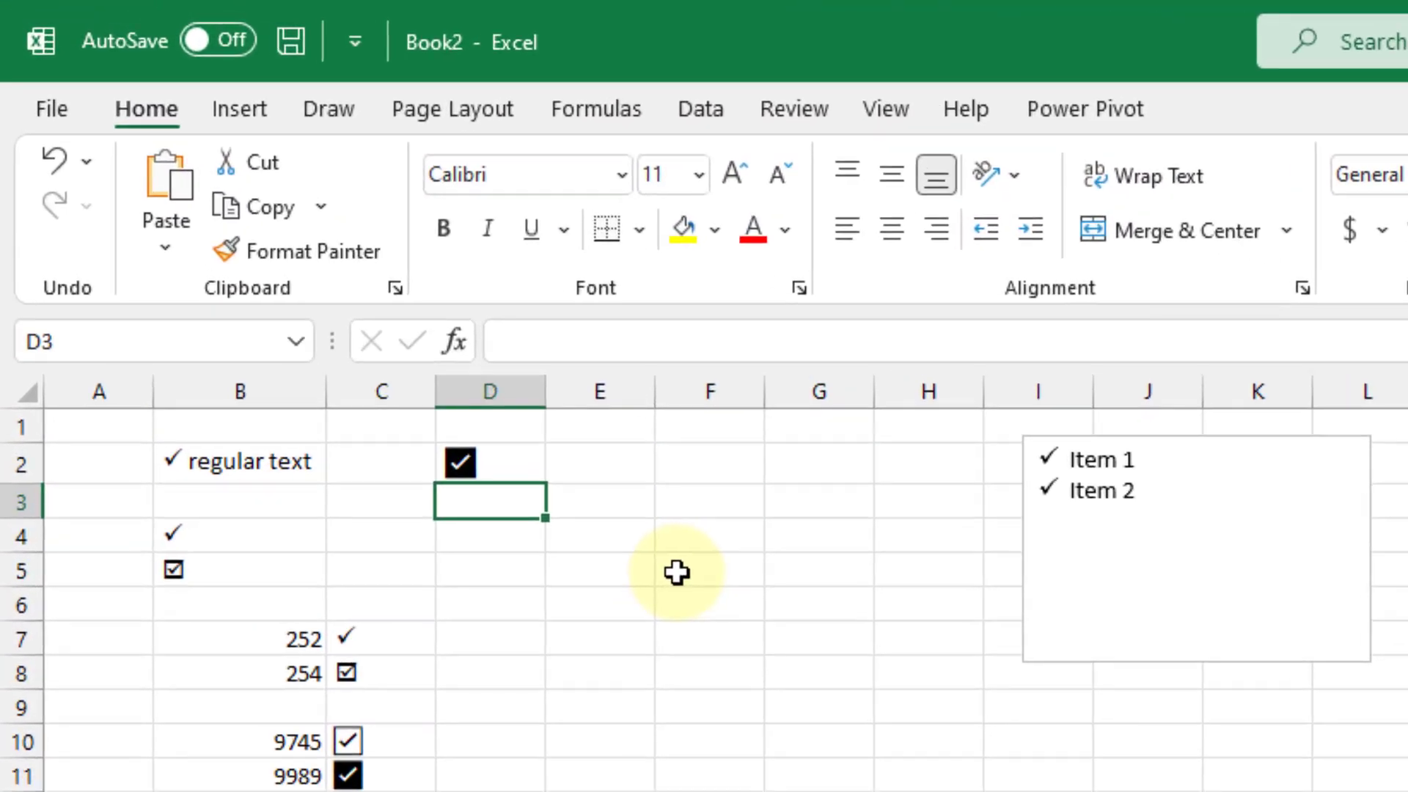
text(chck)
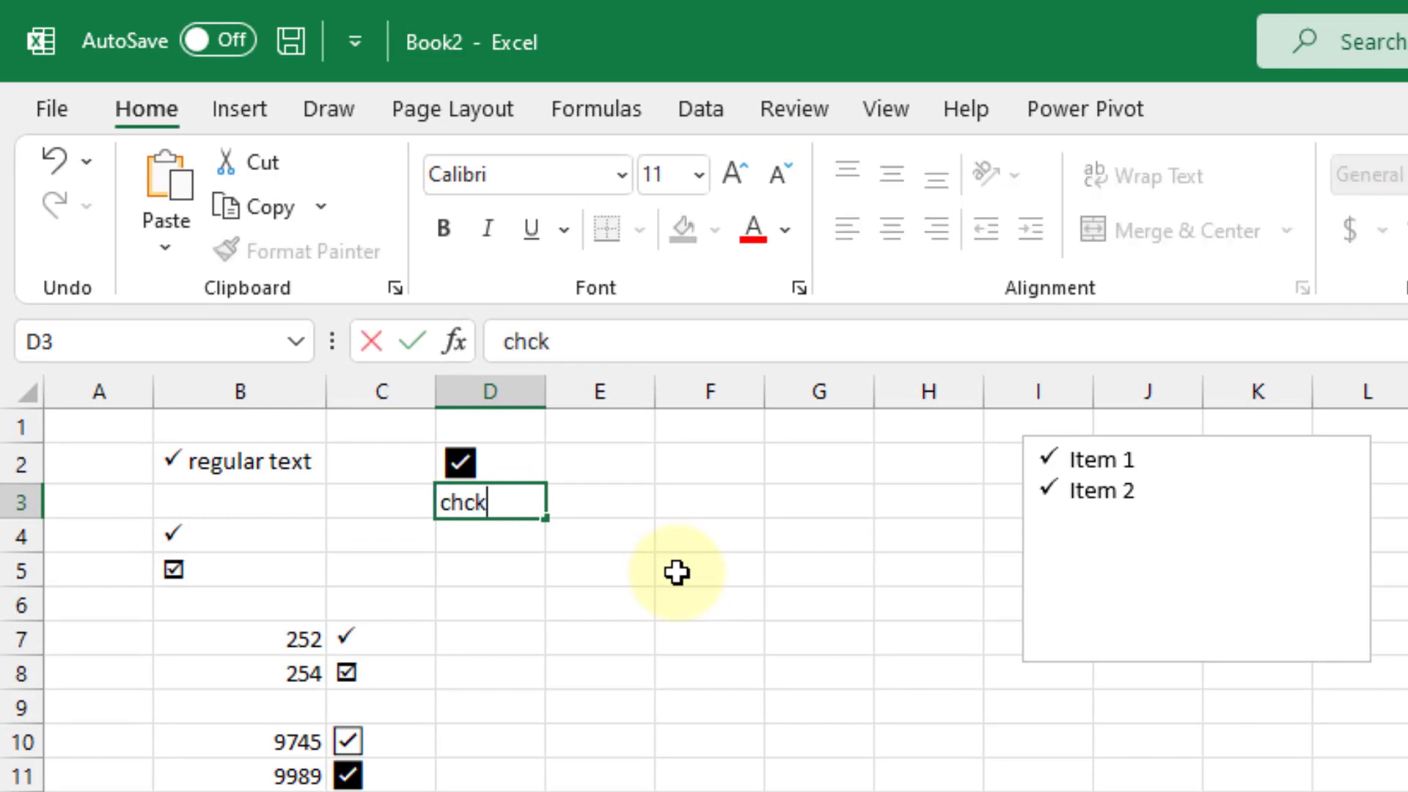
key(Return)
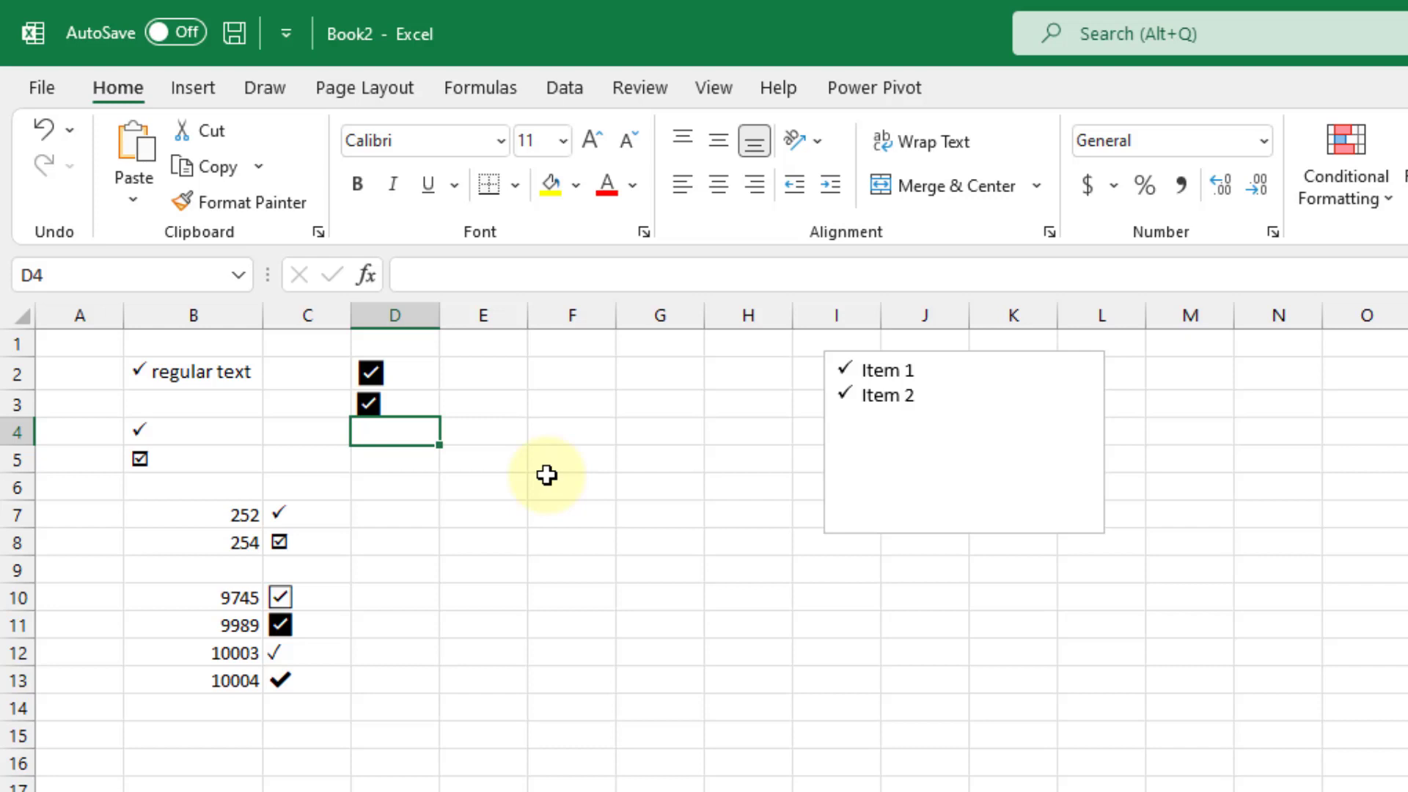
Step: Search the emoji keyboard for "check" and insert the plain green check mark emoji without a box into cell D4
key(super+period)
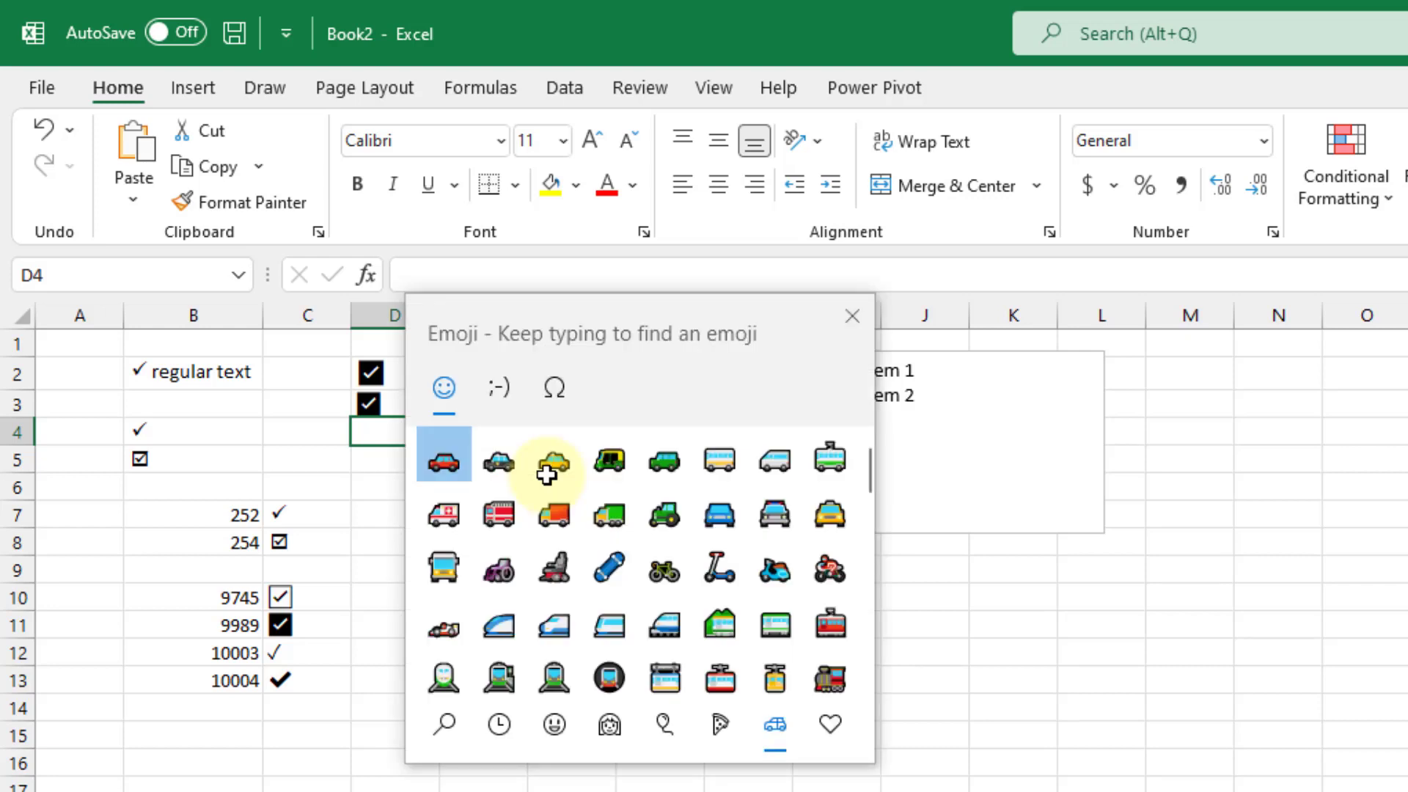
click(554, 724)
click(606, 724)
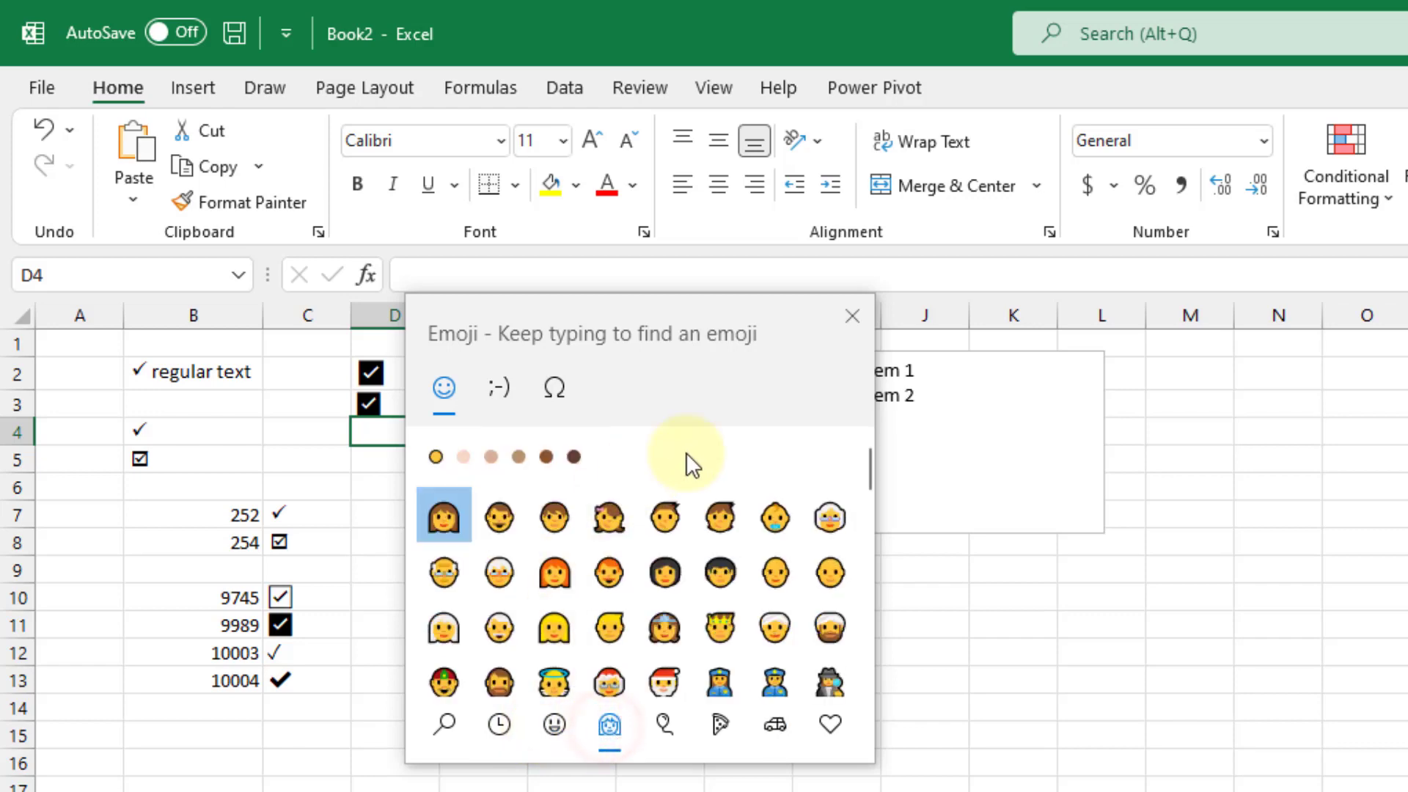
text(check)
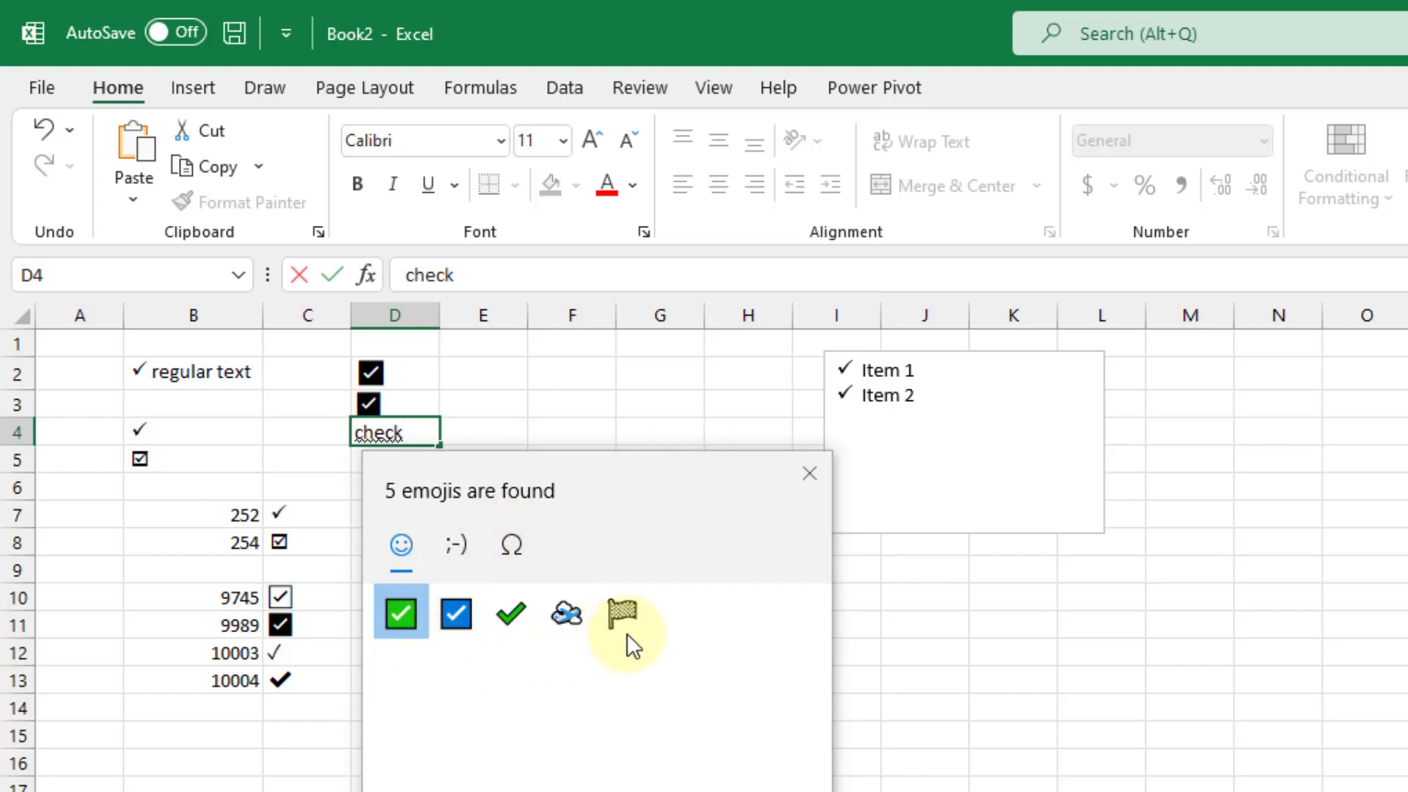
click(515, 617)
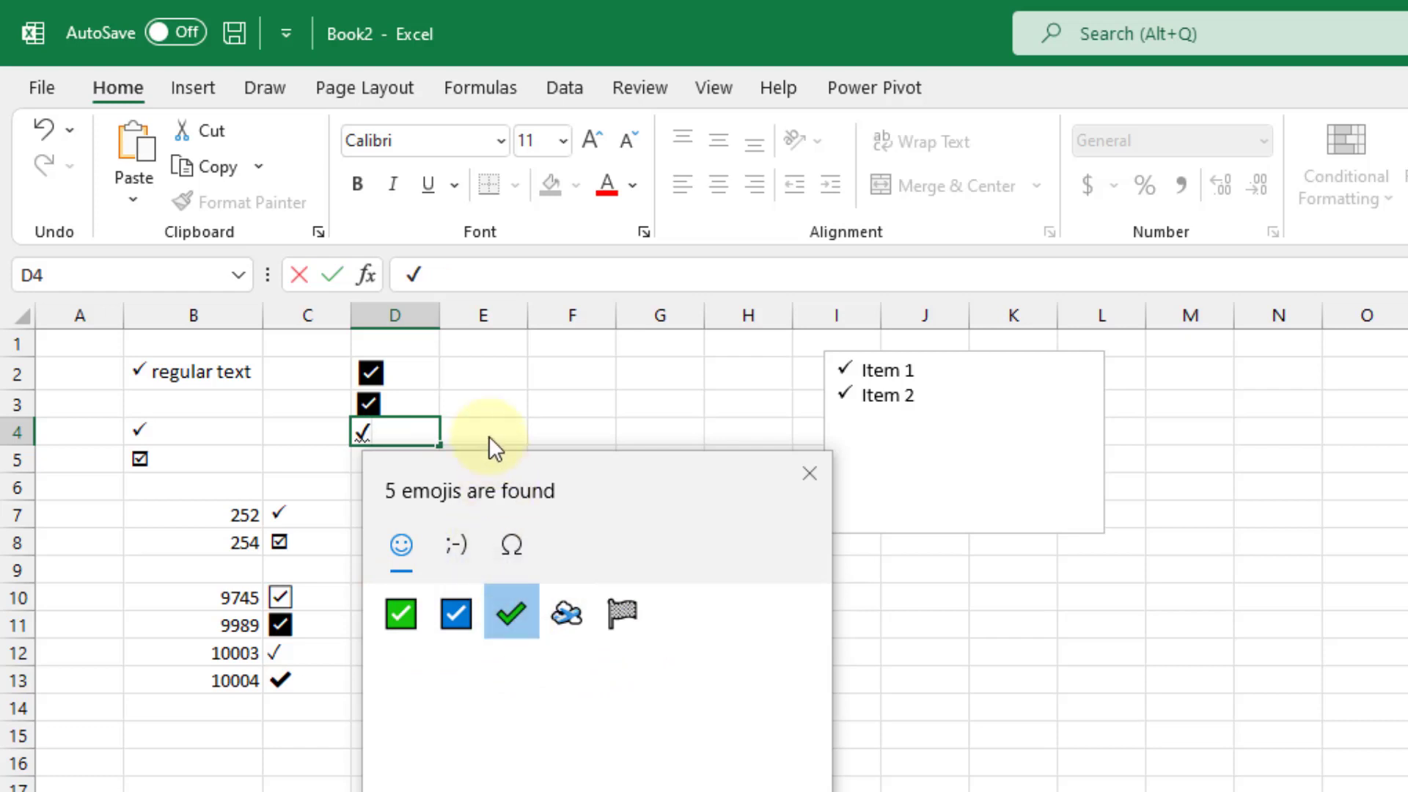
key(Escape)
key(Return)
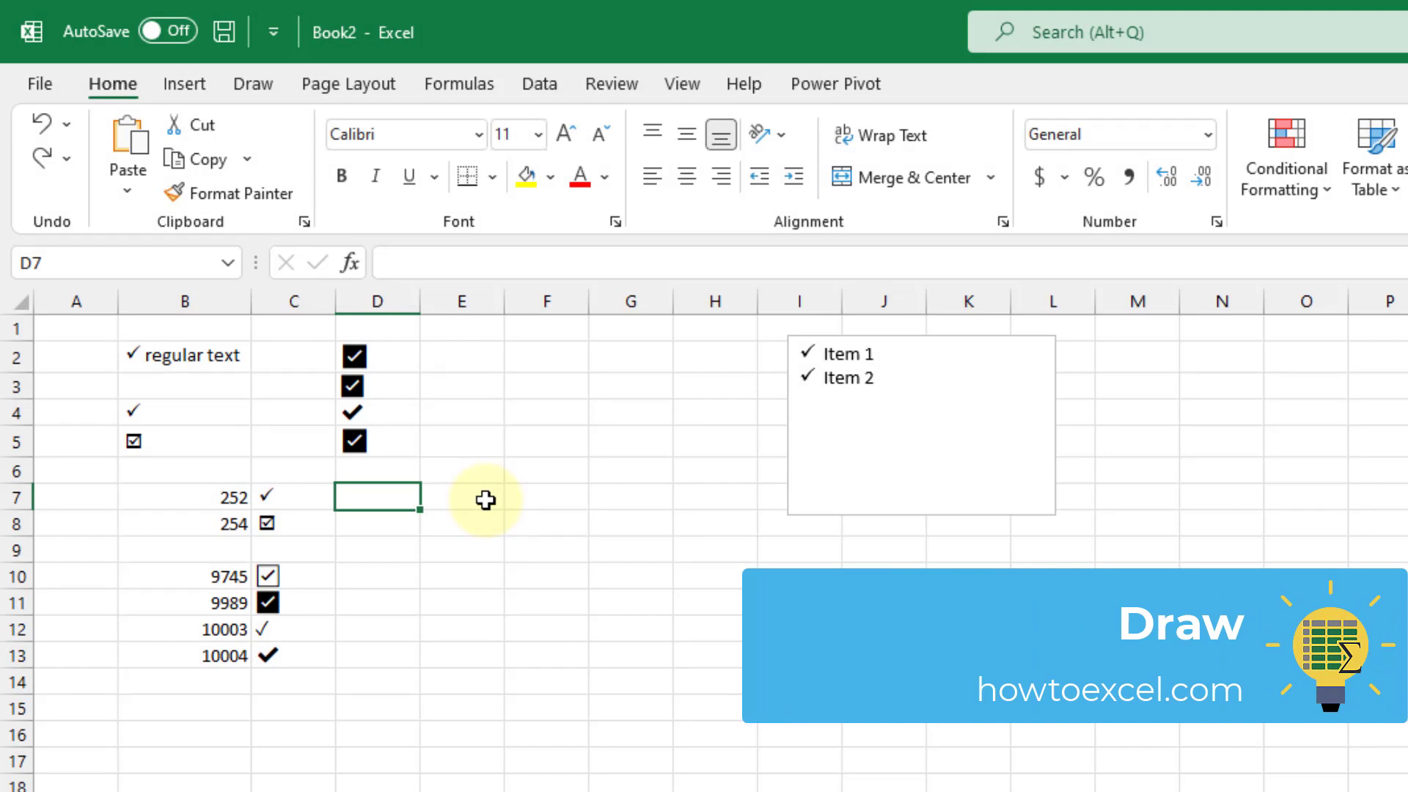
Step: Draw a freehand check mark with the black pen across about cells D6 to E9
click(259, 88)
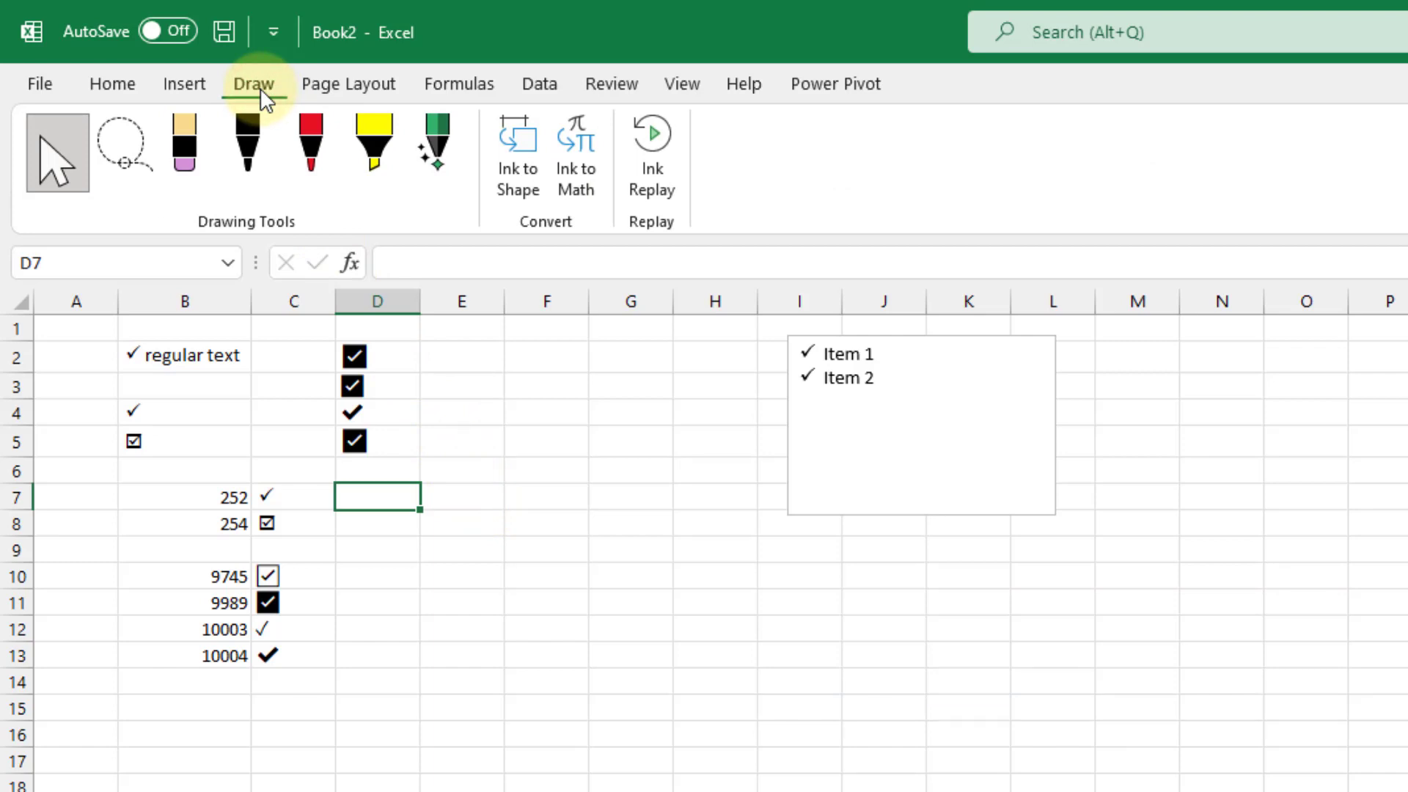
click(250, 143)
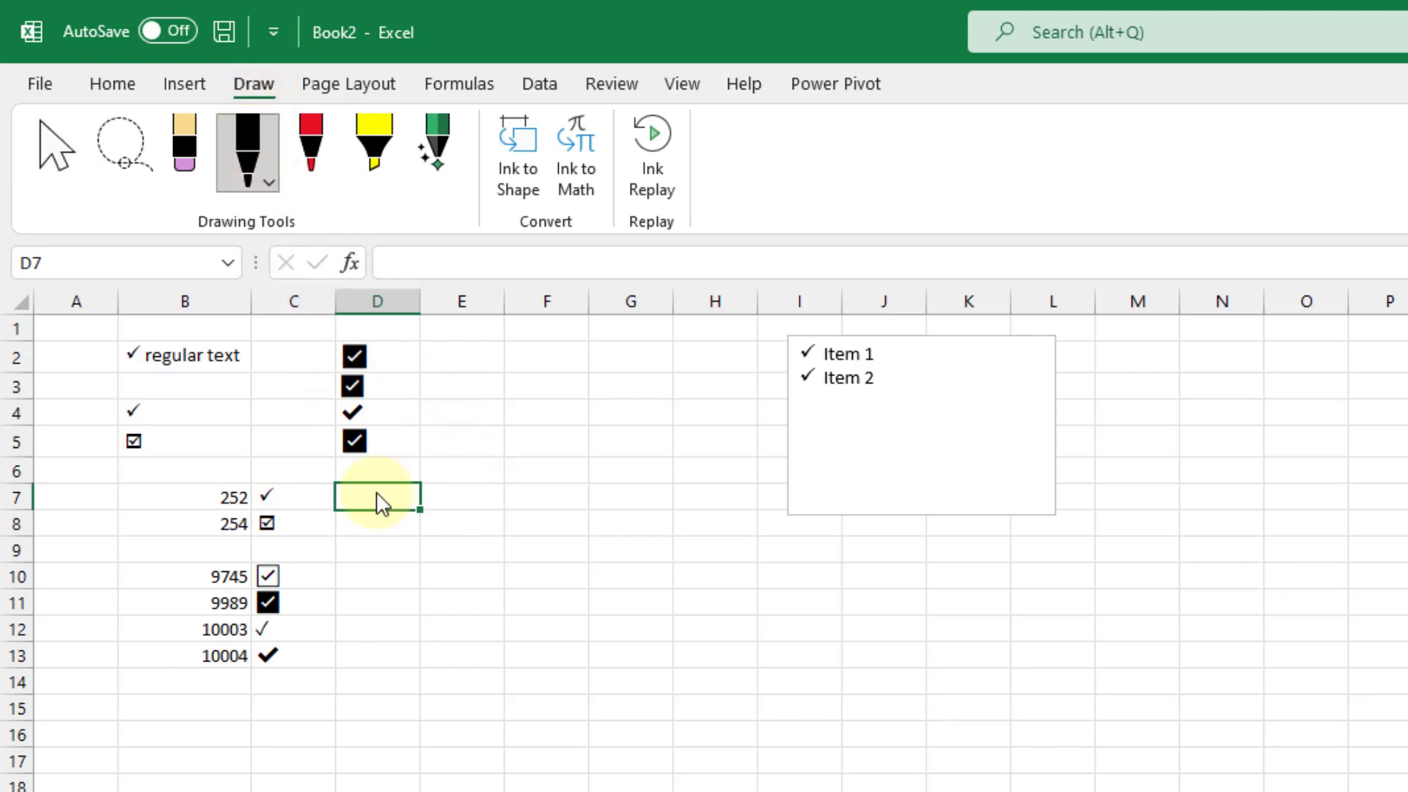
mouse_move(375, 523)
mouse_down()
mouse_move(396, 562)
mouse_move(438, 455)
mouse_up()
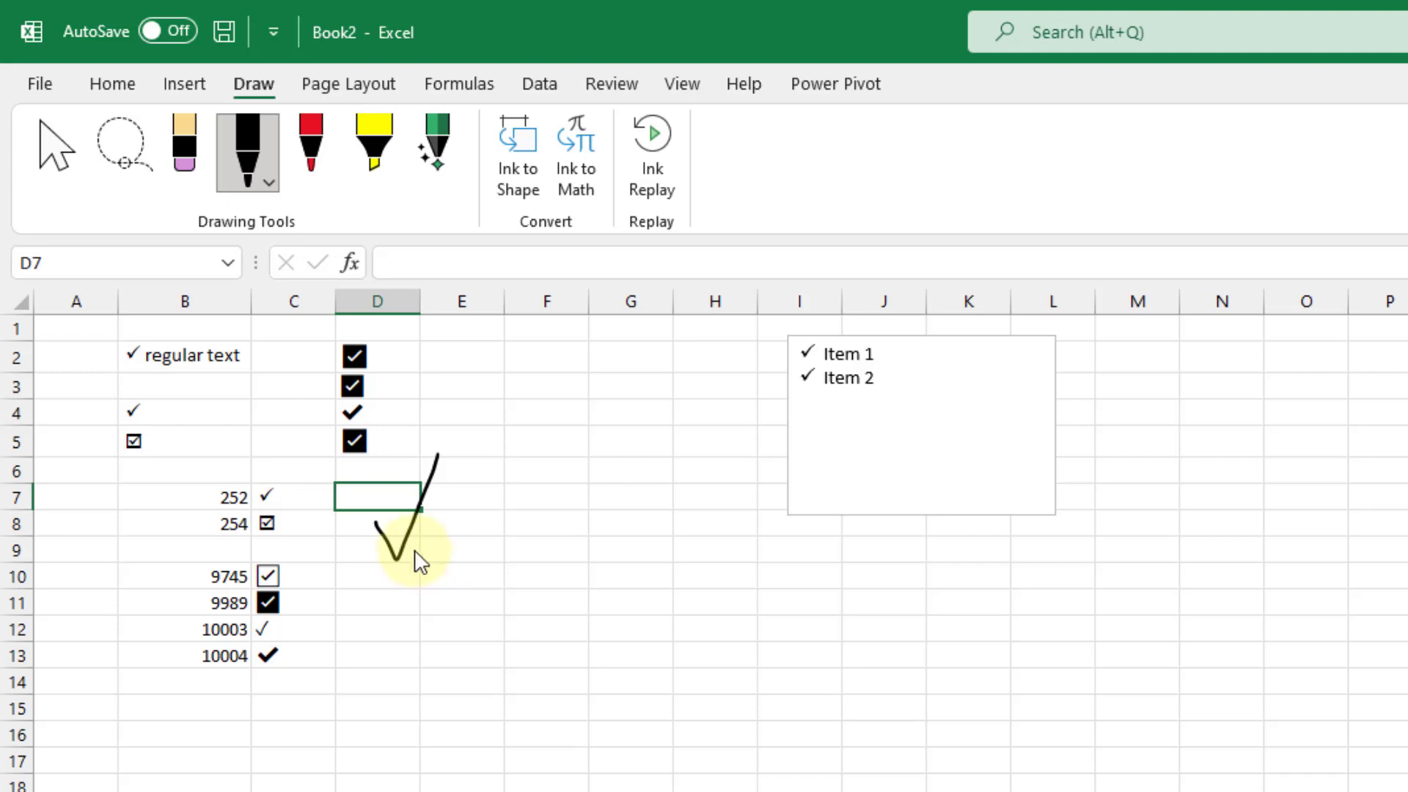
Step: Leave pen mode, shrink the hand-drawn check mark and place it over about cells D7 to D10
click(54, 142)
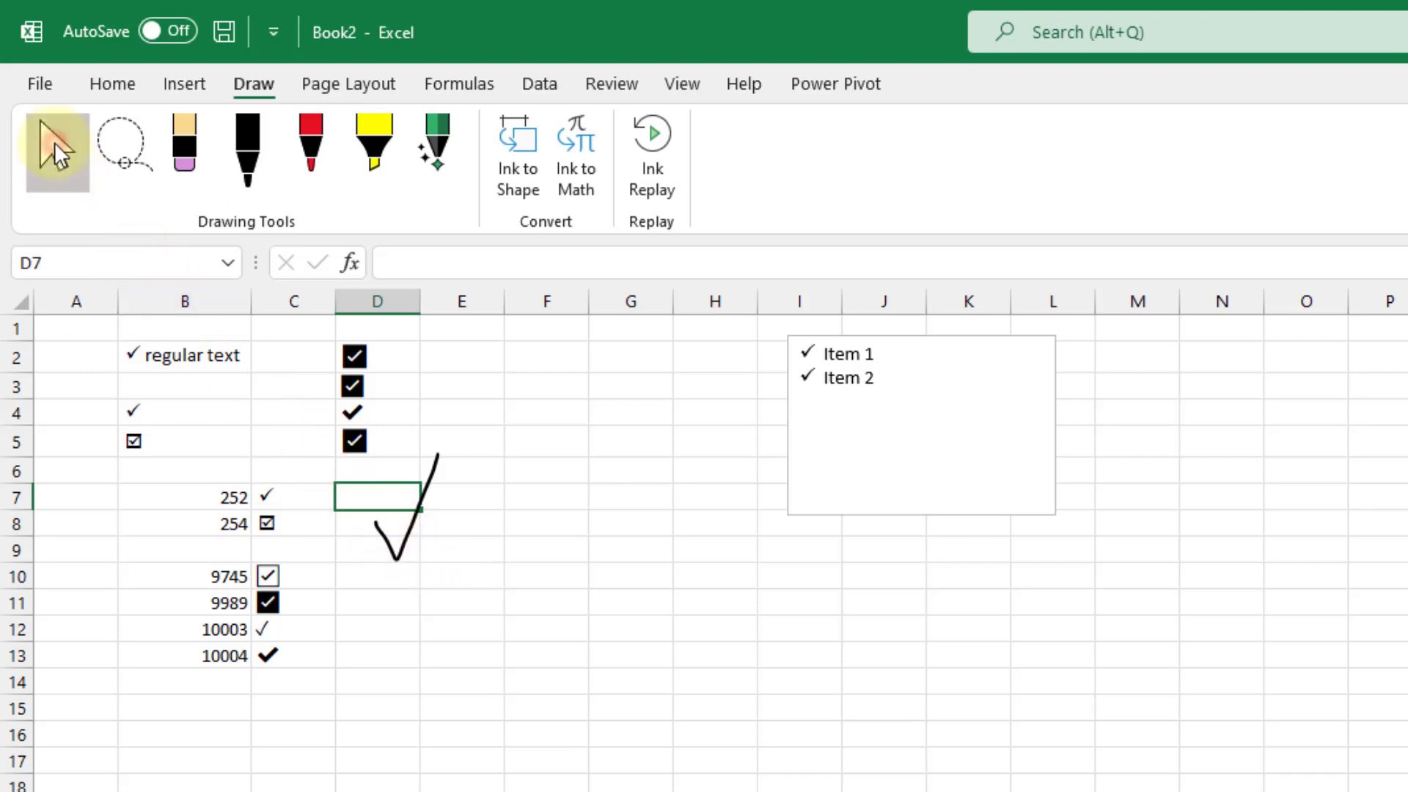
mouse_move(411, 539)
mouse_down()
mouse_move(509, 519)
mouse_move(418, 496)
mouse_move(496, 520)
mouse_move(428, 550)
mouse_move(450, 472)
mouse_move(410, 486)
mouse_move(395, 541)
mouse_move(462, 640)
mouse_up()
mouse_move(447, 503)
mouse_down()
mouse_move(529, 518)
mouse_move(535, 437)
mouse_move(499, 471)
mouse_up()
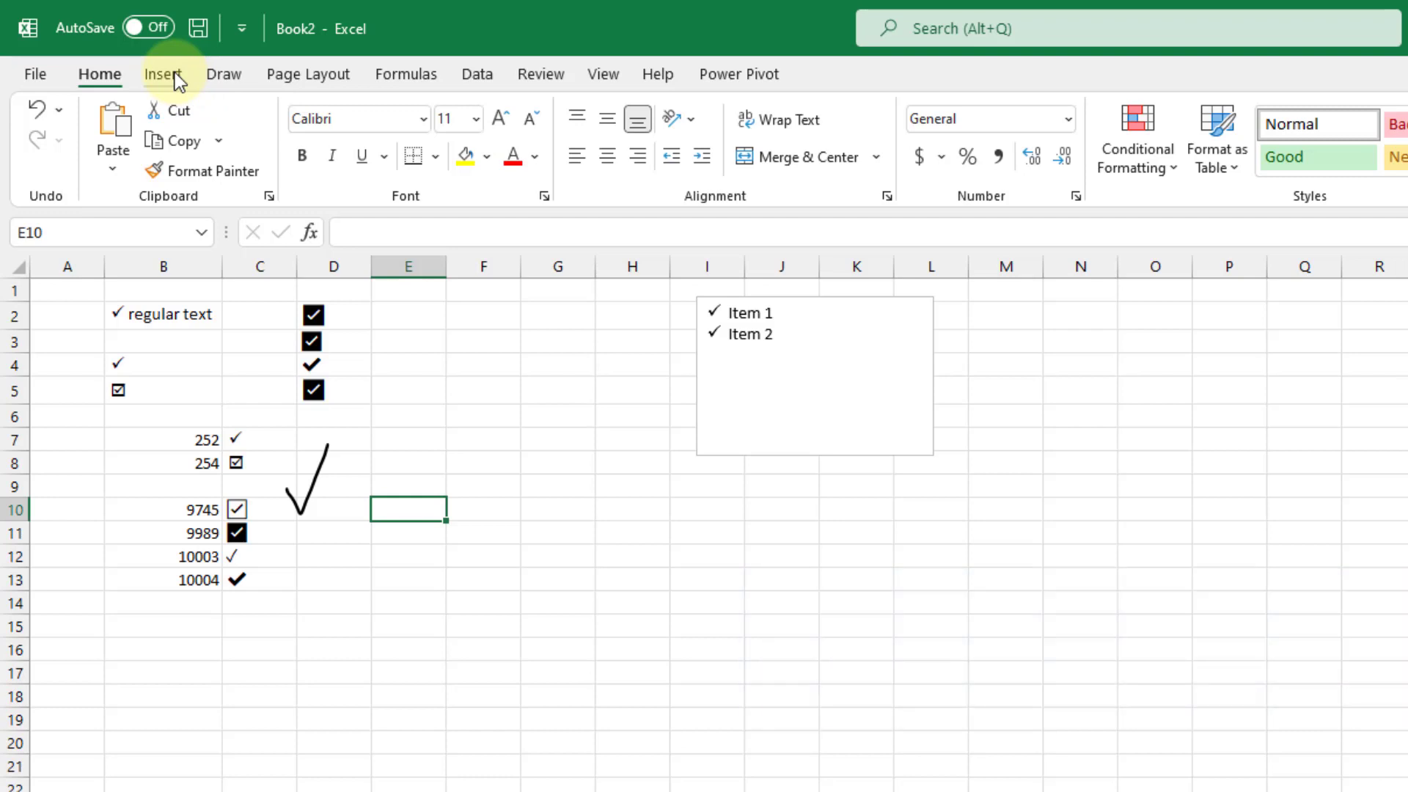
Step: Insert an L-Shape across about cells E4 to F5 and rotate it counterclockwise so it forms a check mark
click(175, 73)
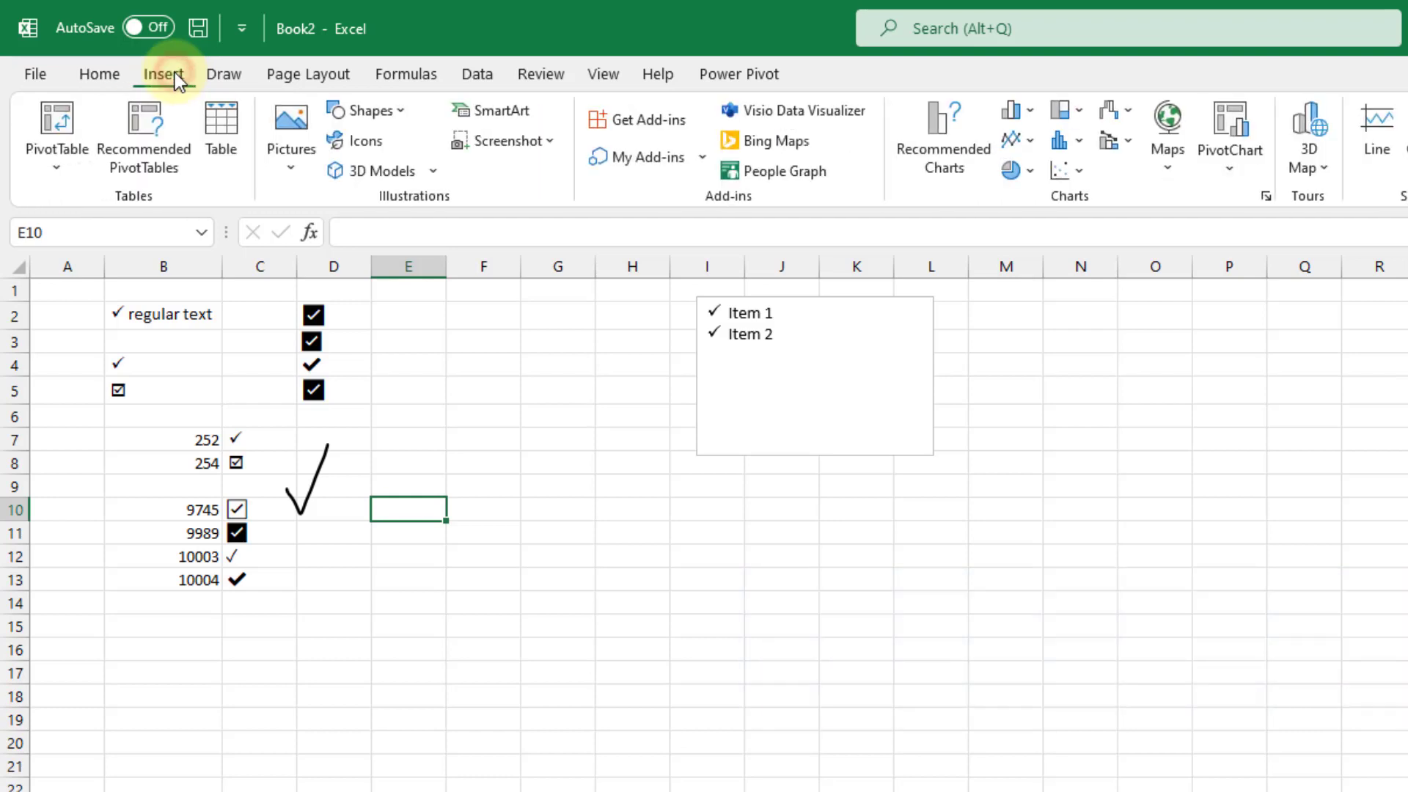
click(395, 113)
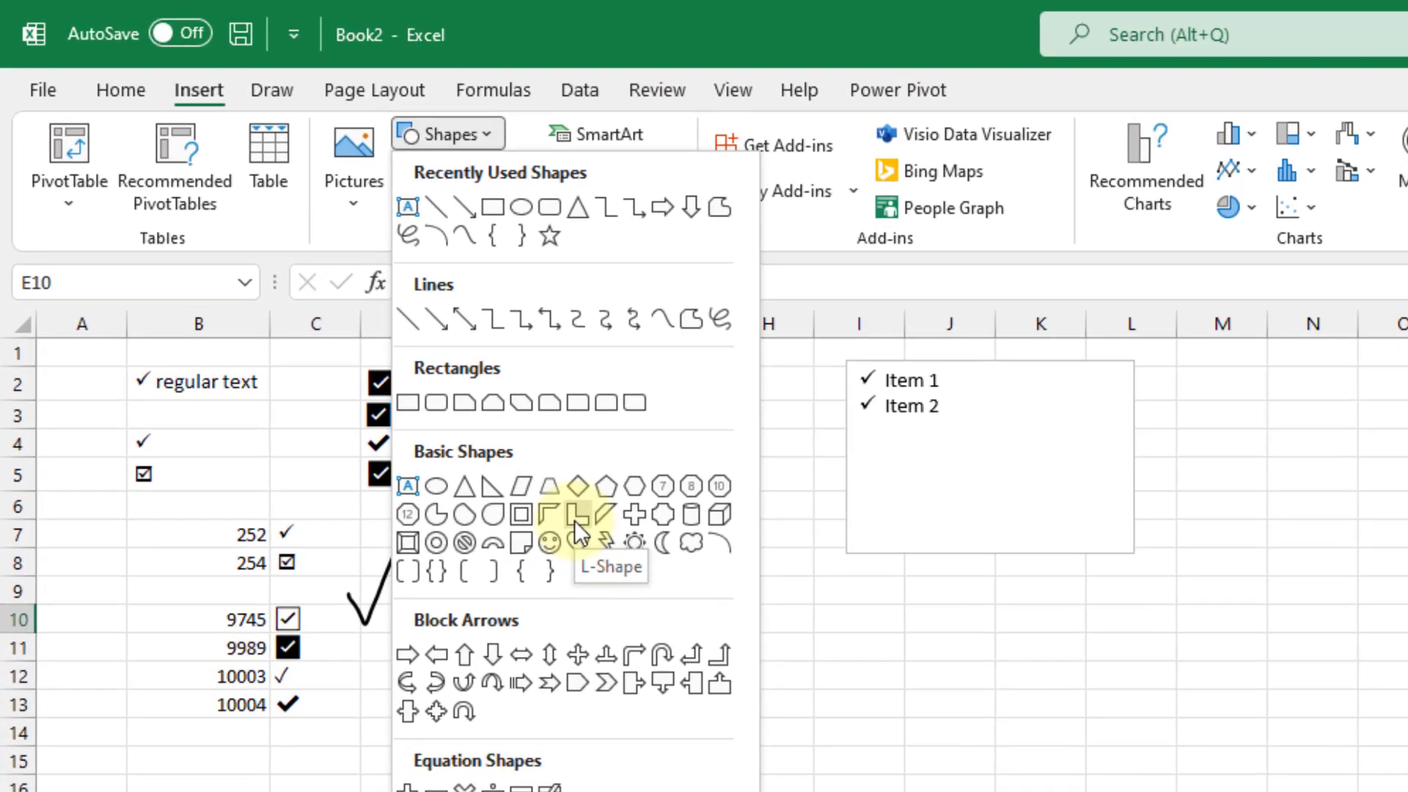
click(475, 427)
drag(499, 461, 665, 519)
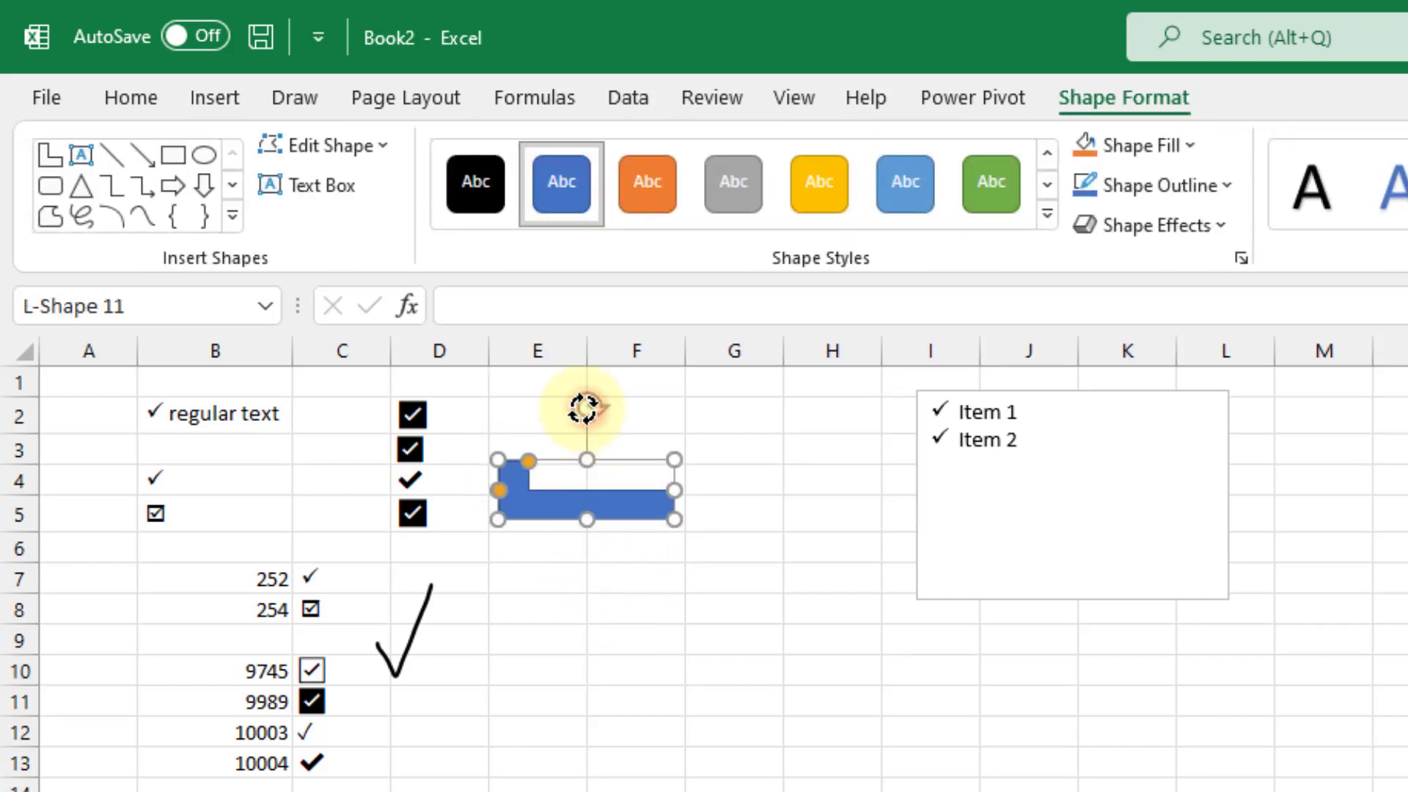
drag(587, 408, 511, 453)
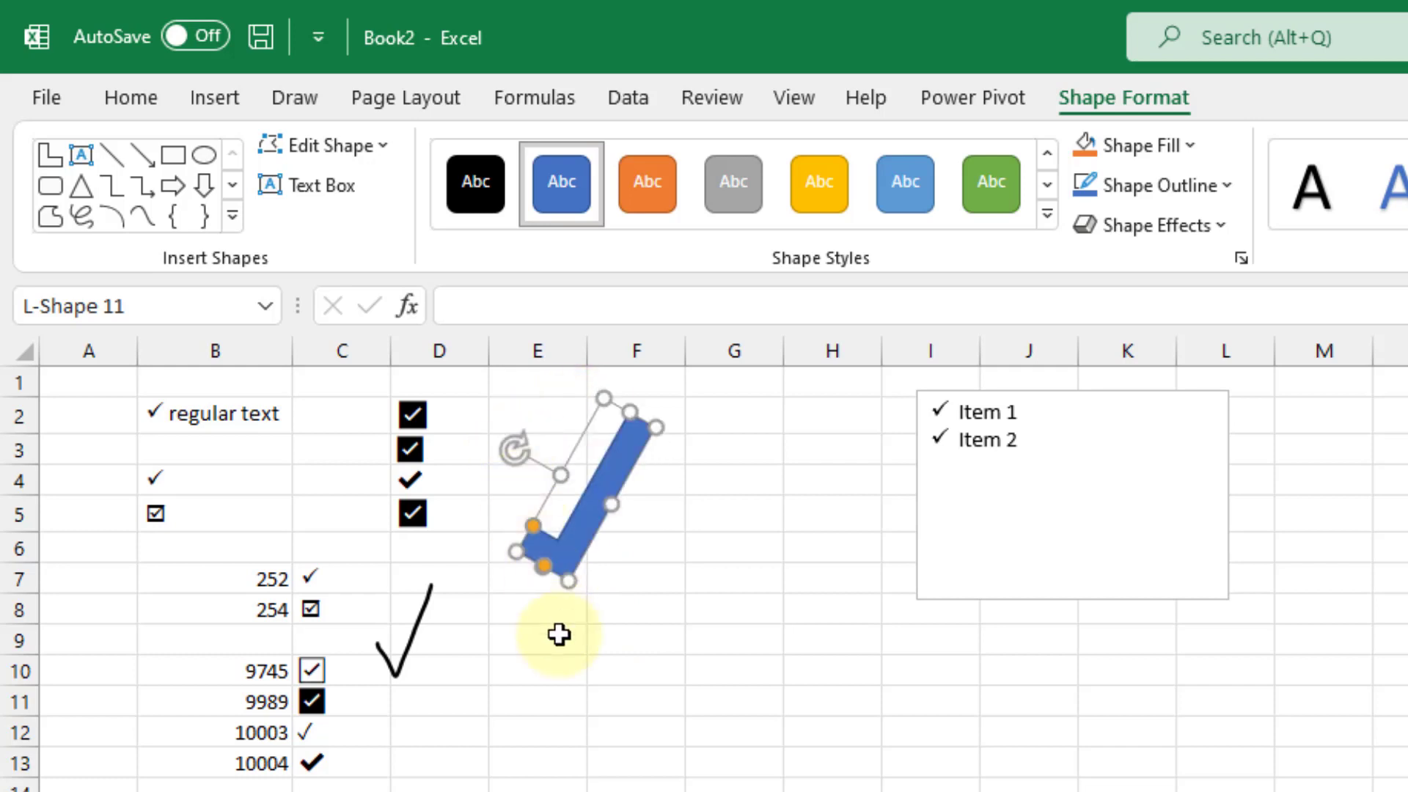
click(673, 565)
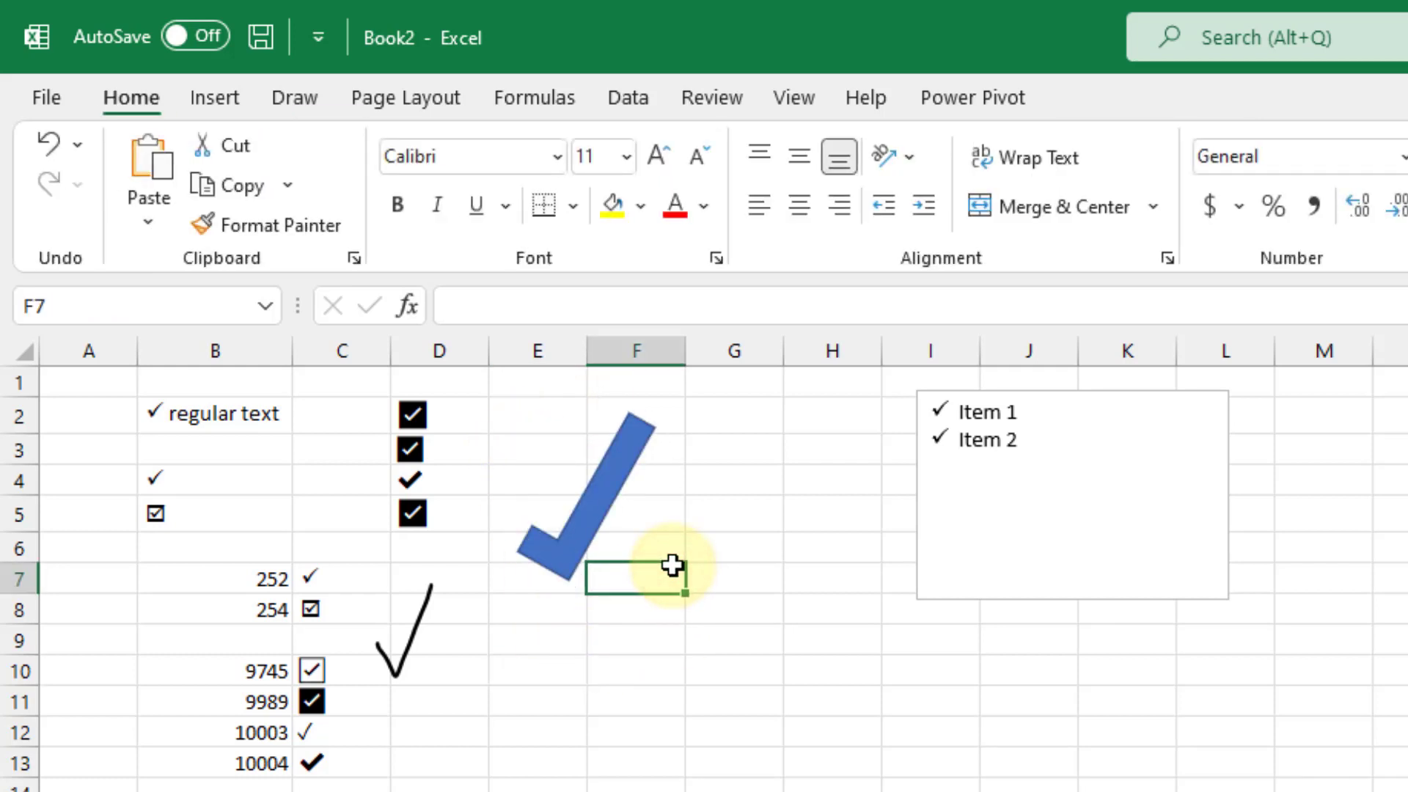
Step: Apply the solid green shape style to the L-Shape check mark and look over the available fill colors
click(590, 491)
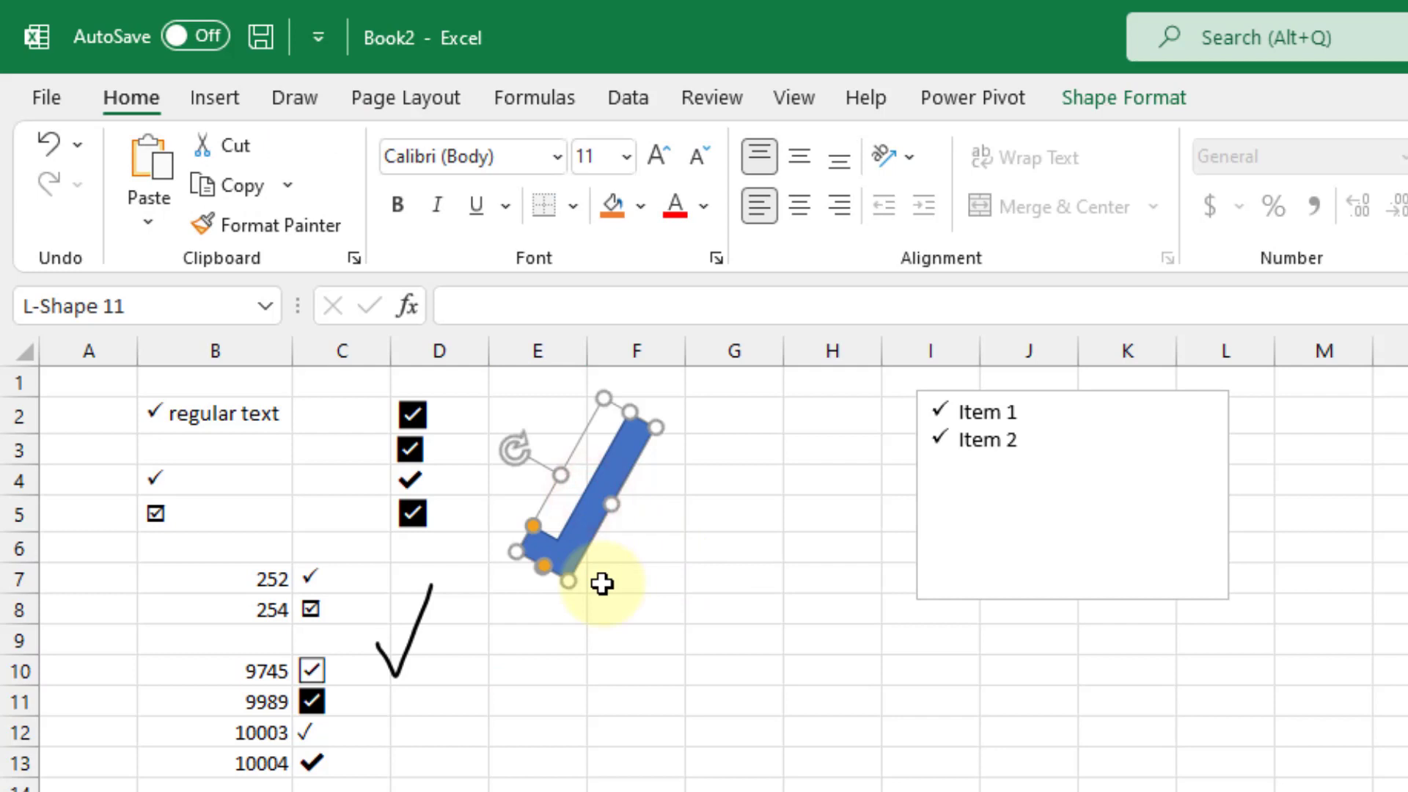
click(1100, 101)
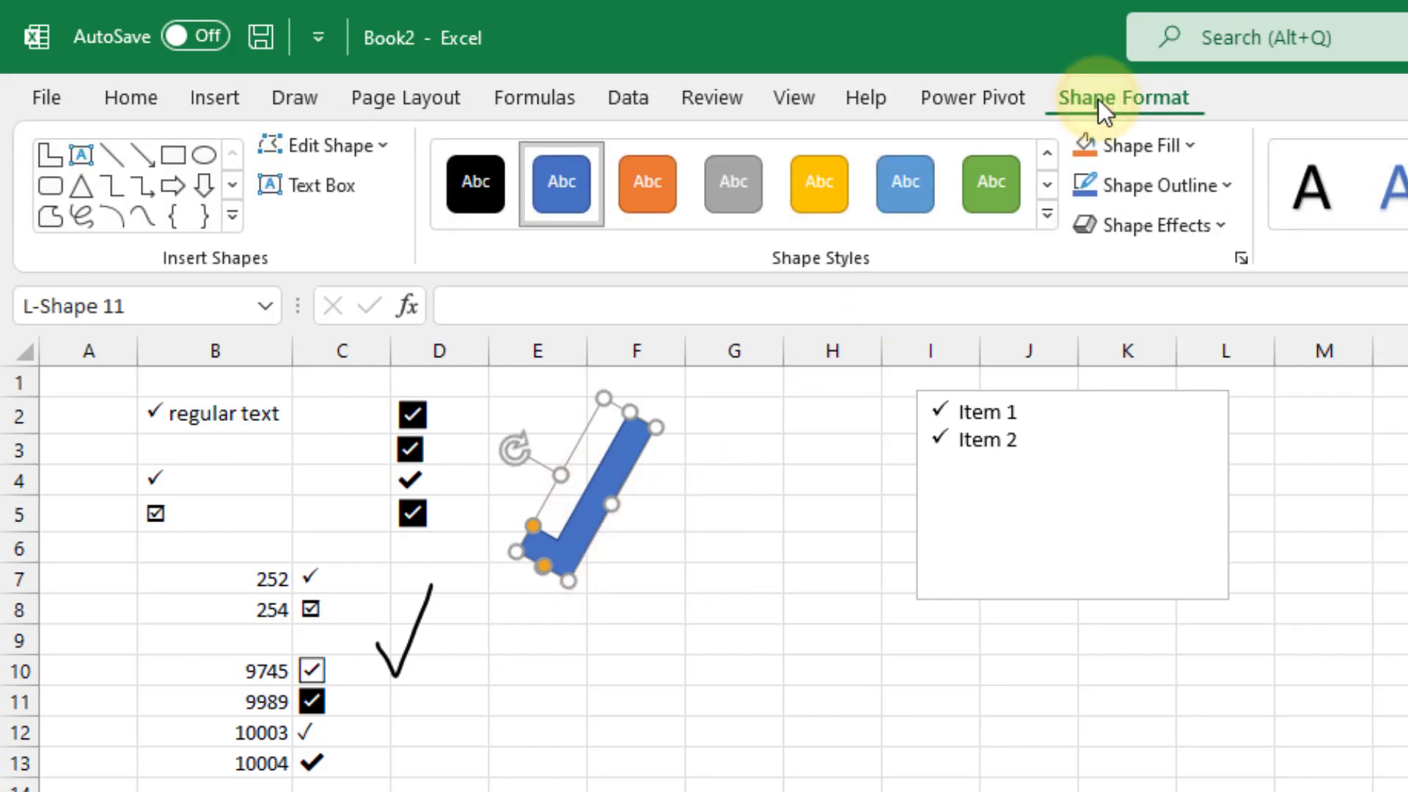
click(991, 173)
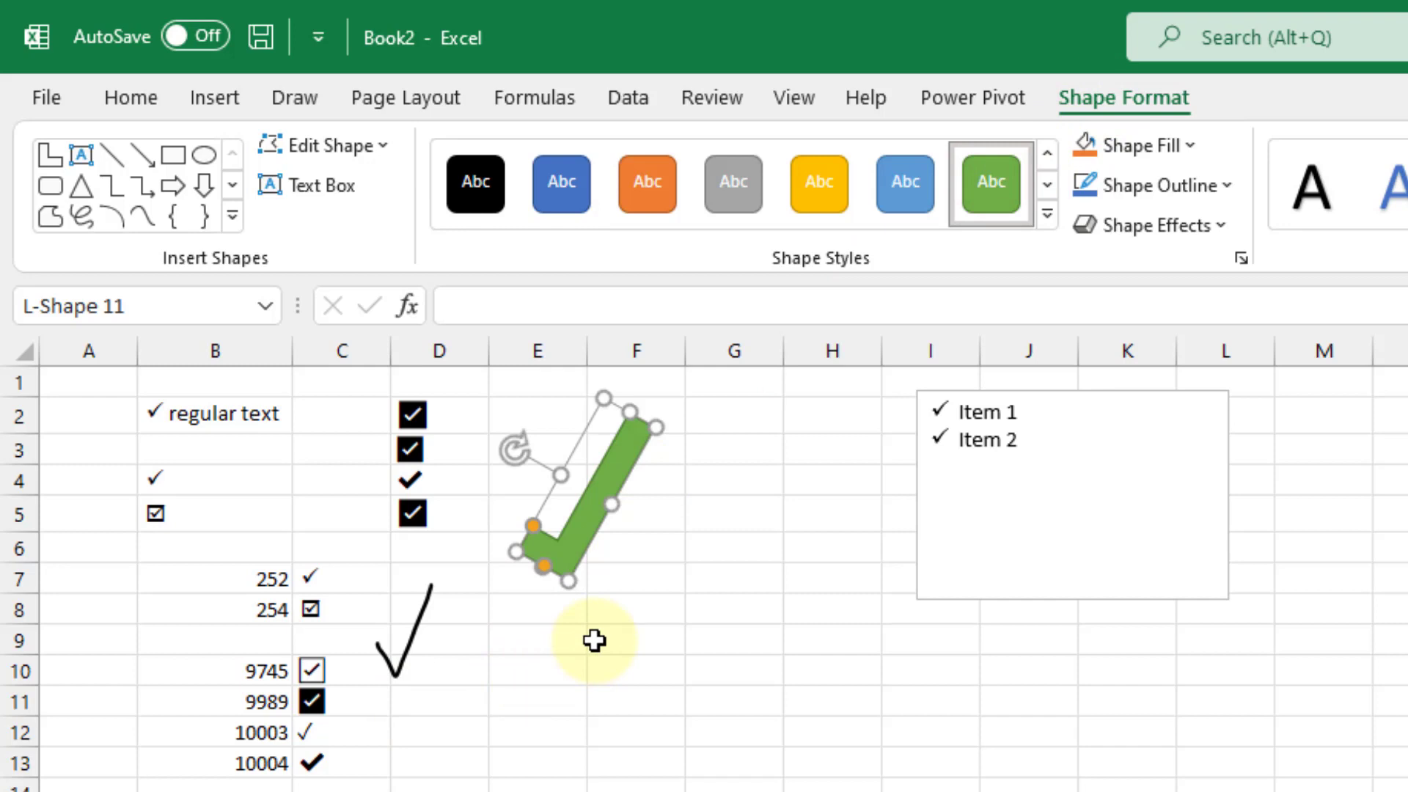
click(1182, 151)
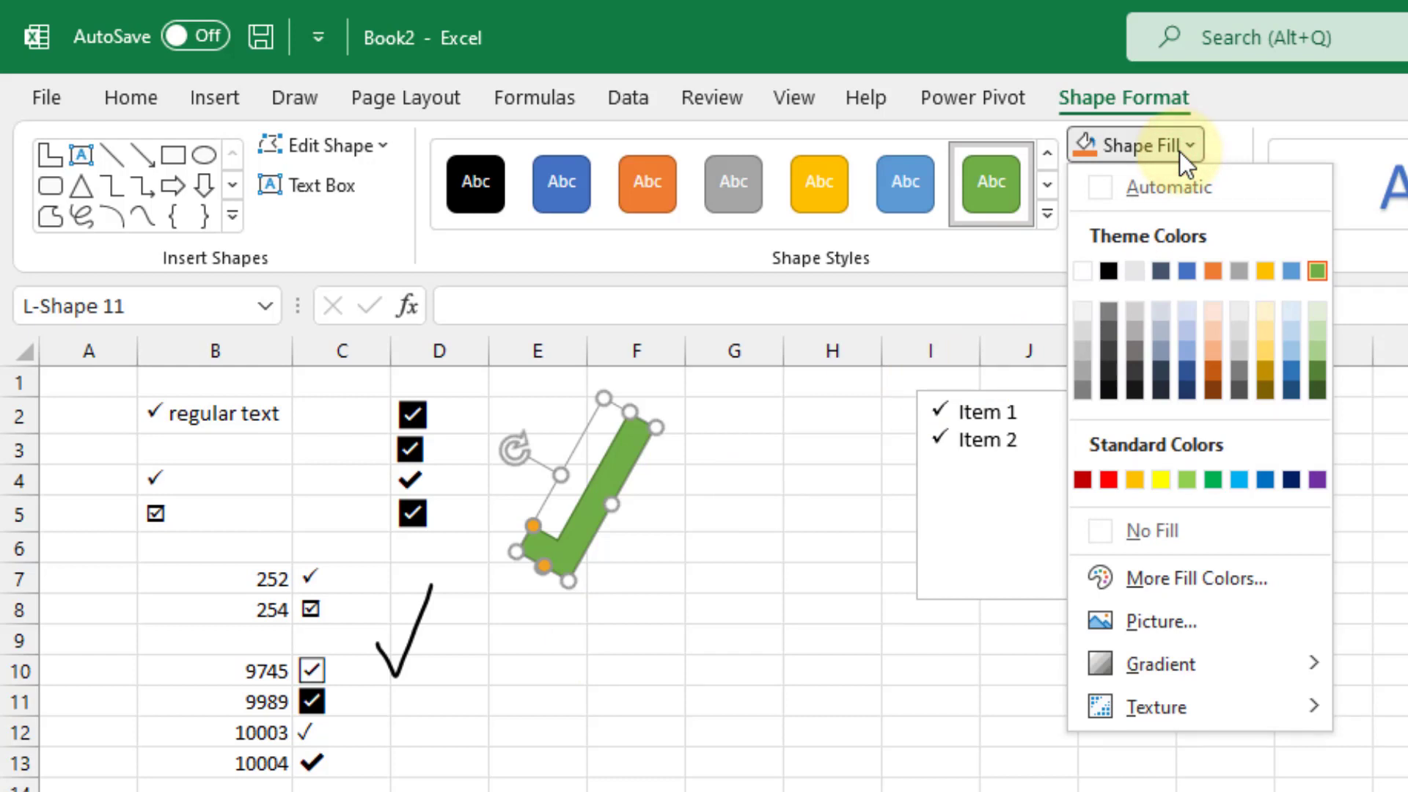
click(1179, 152)
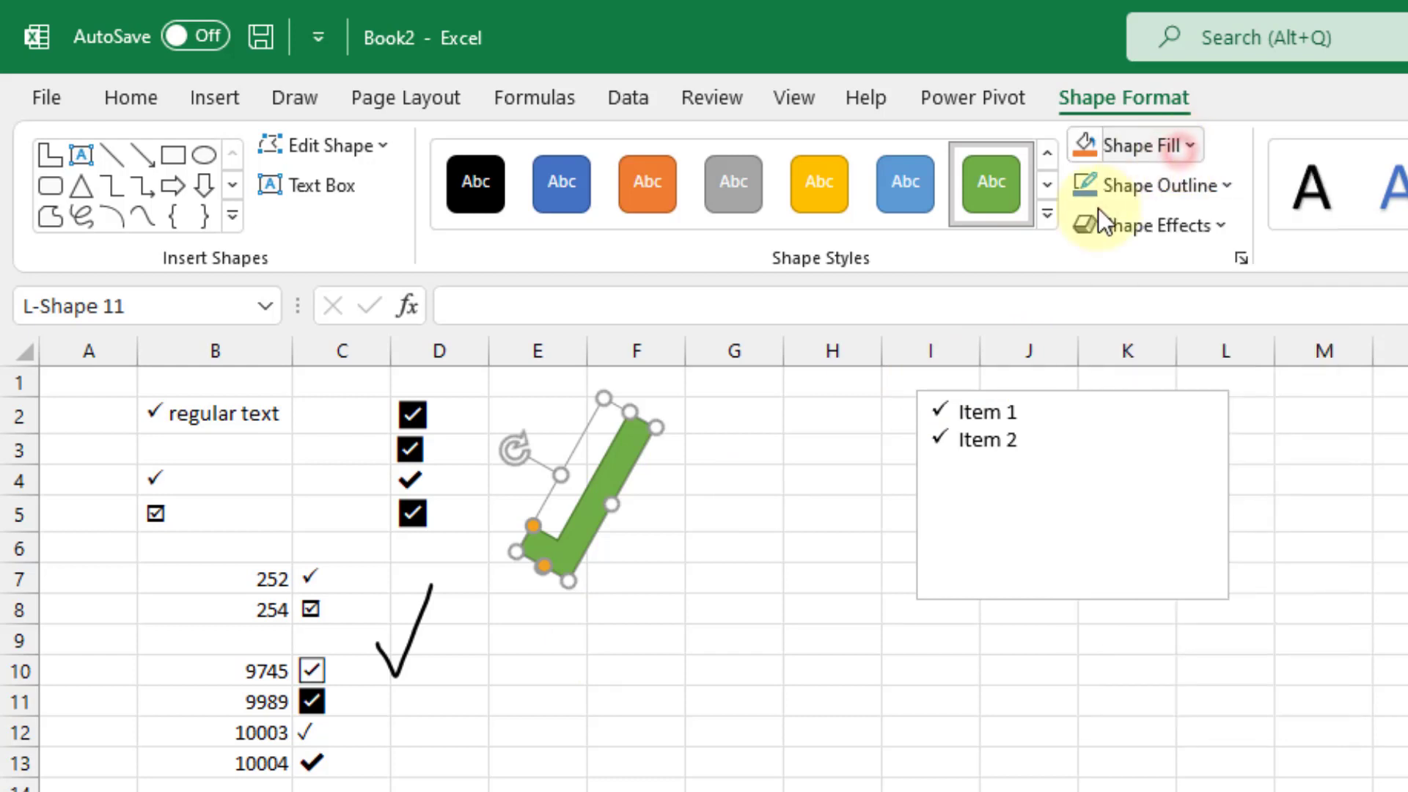
click(709, 529)
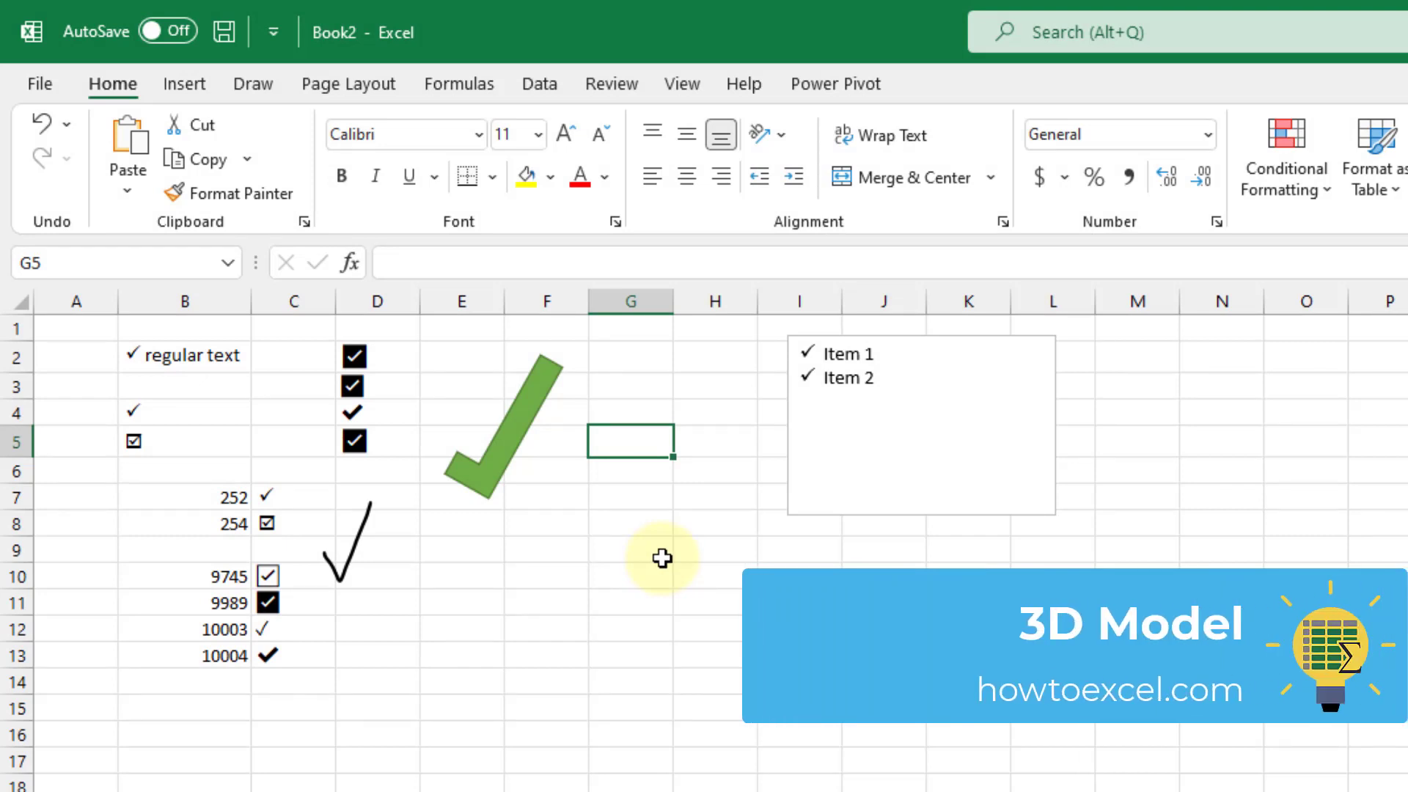
Step: Search the stock 3D models for "checkmark" and insert the green 3D check mark
click(188, 84)
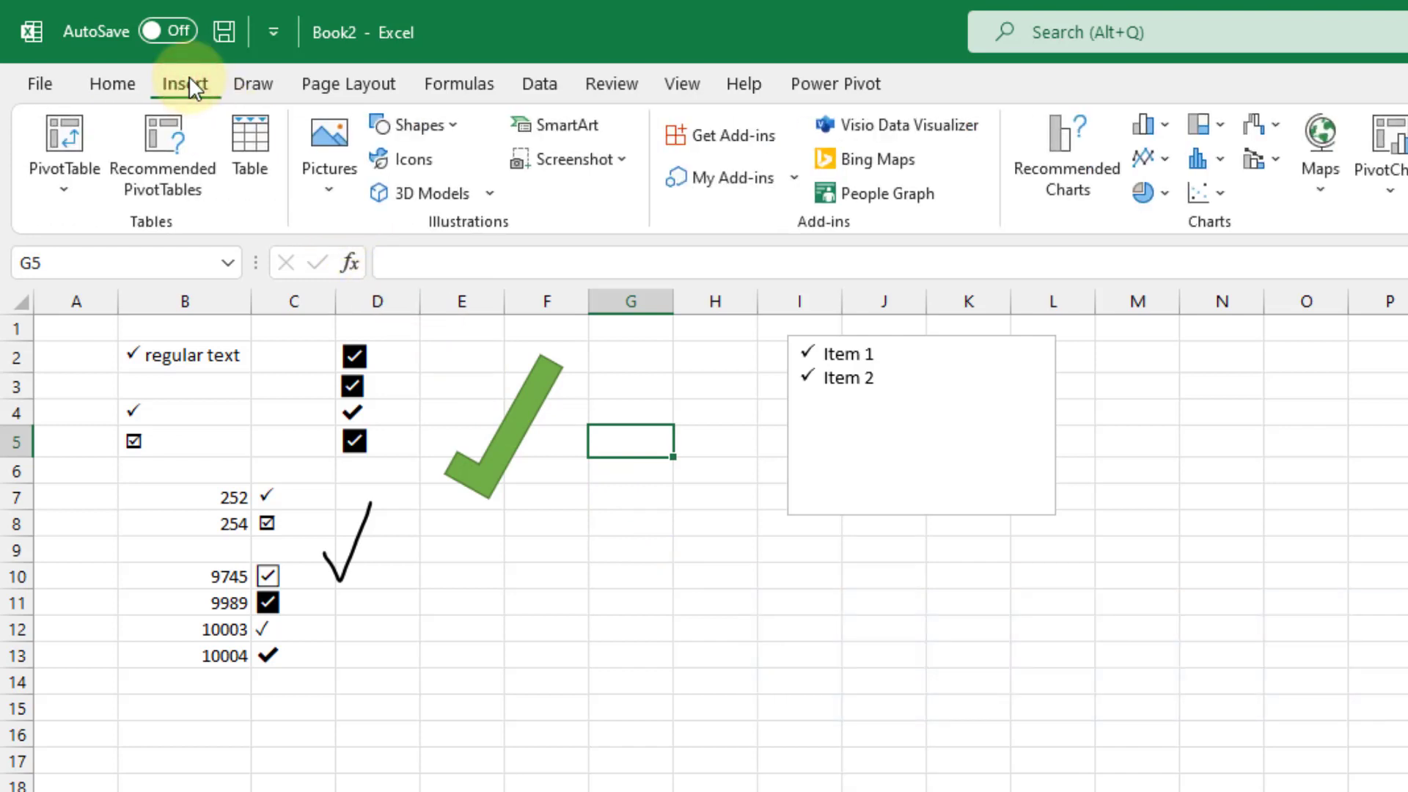
click(489, 194)
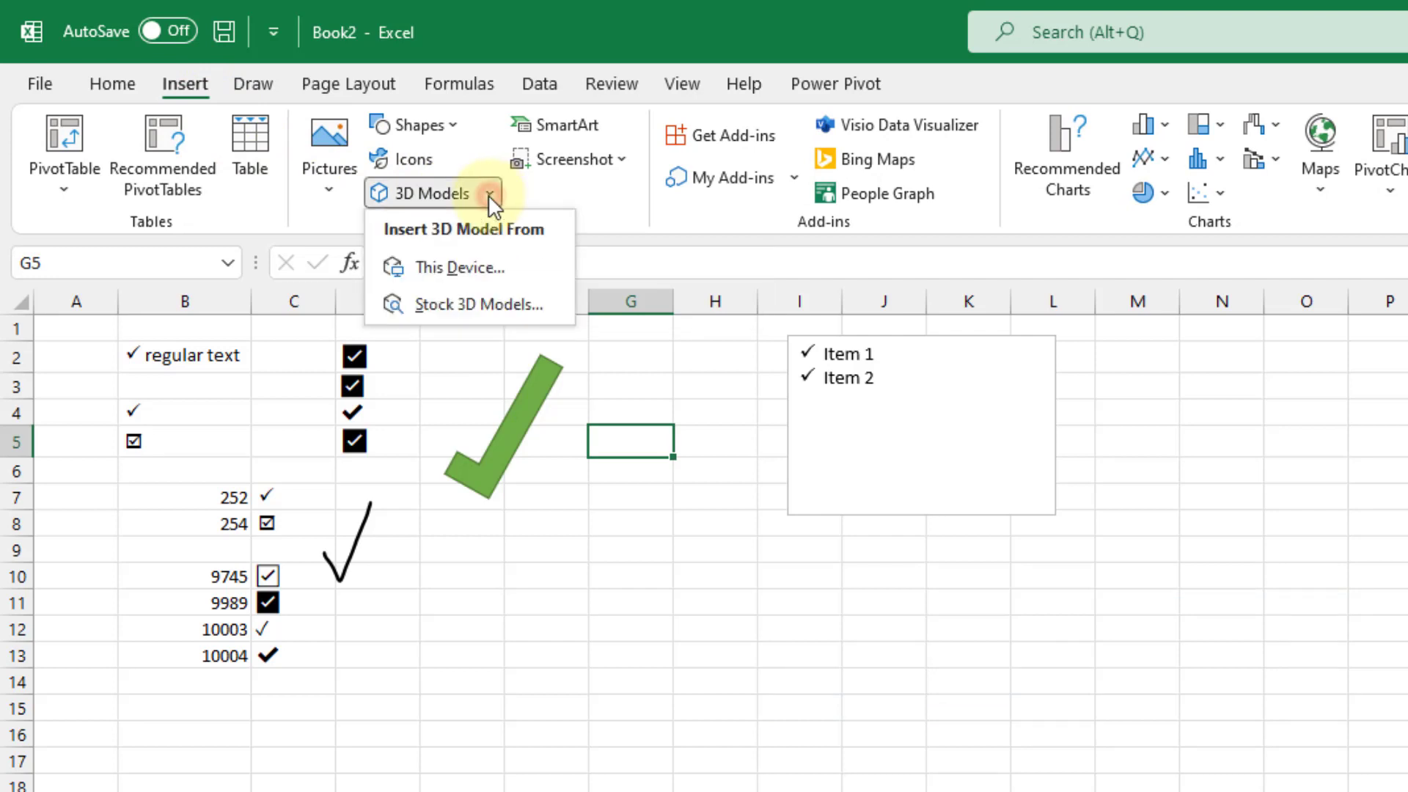
click(465, 297)
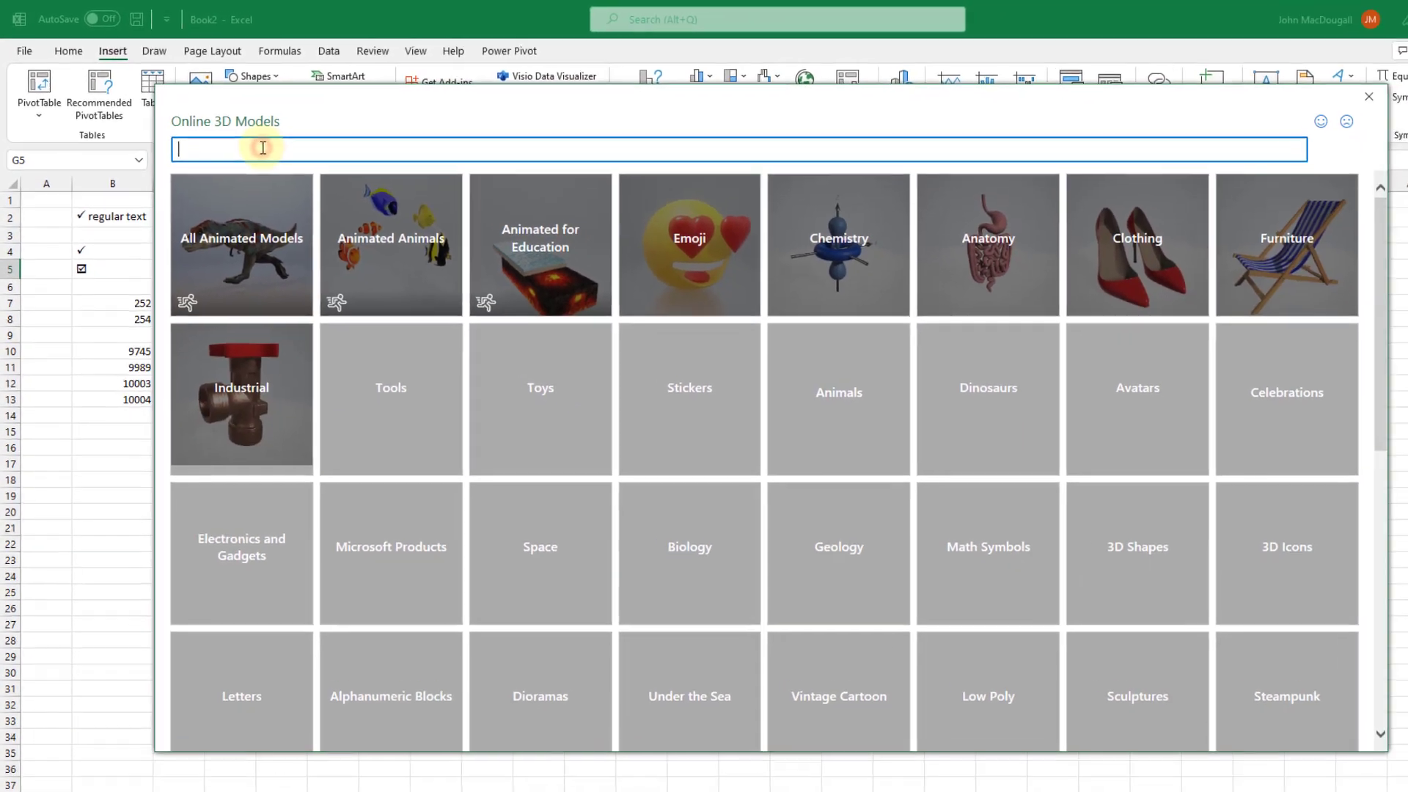
text(check)
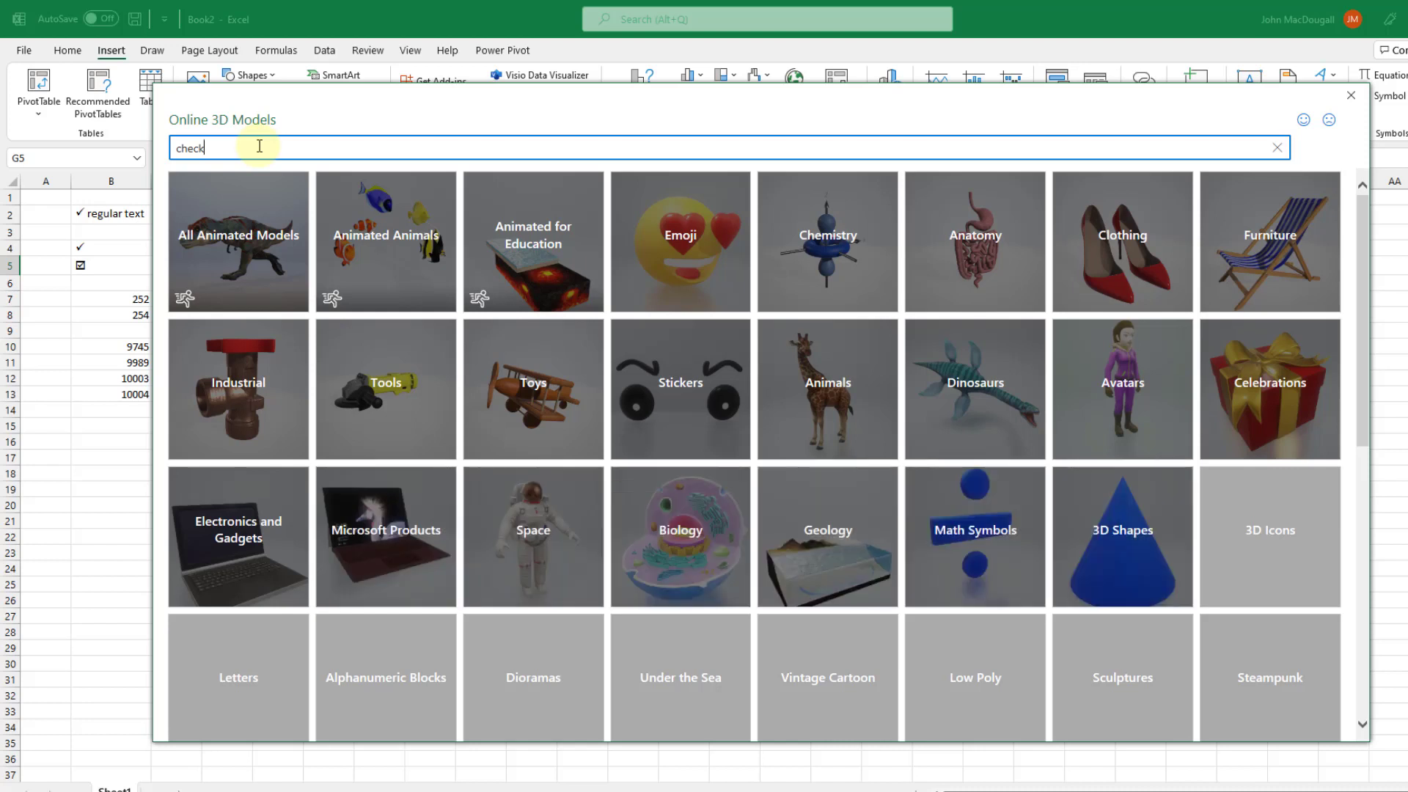
text(mark)
key(Return)
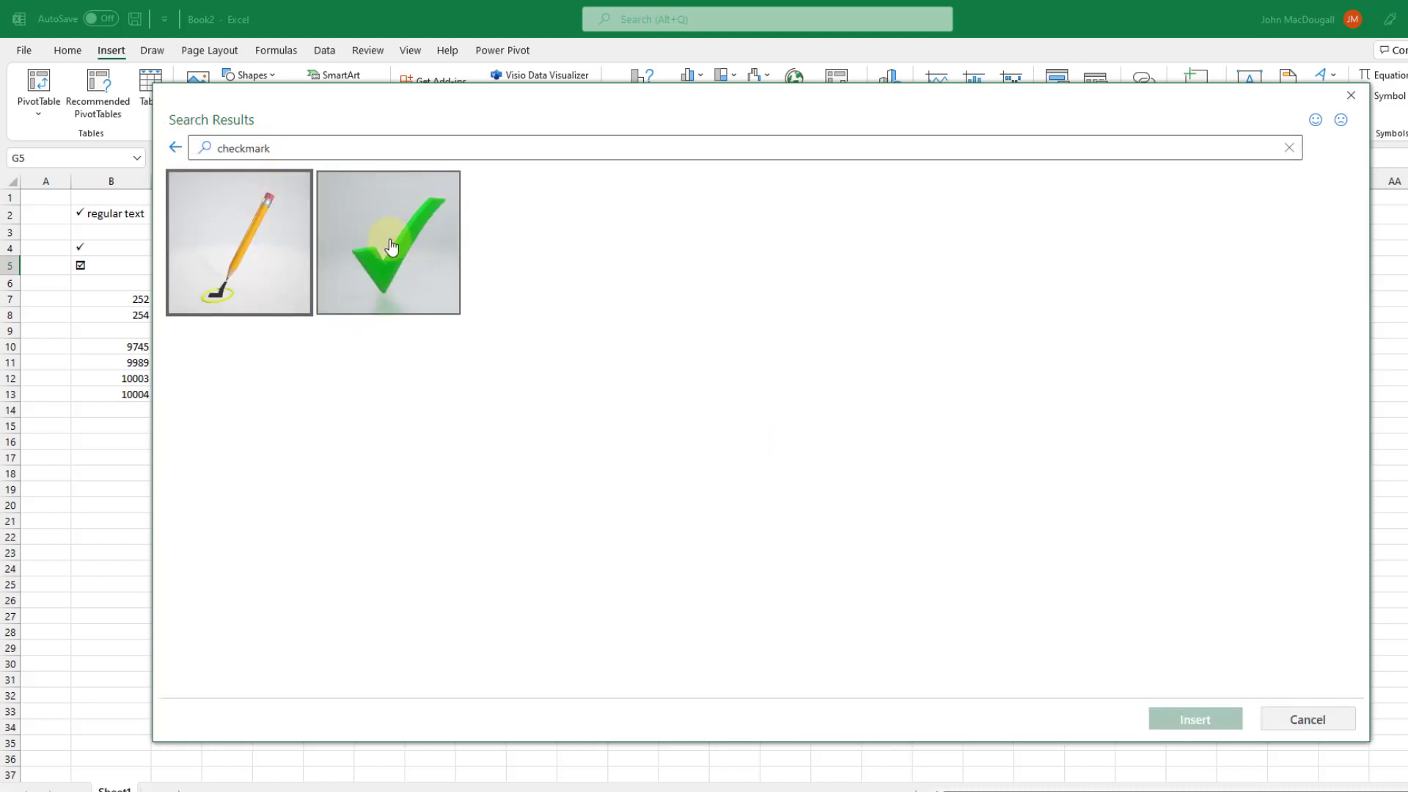
click(392, 247)
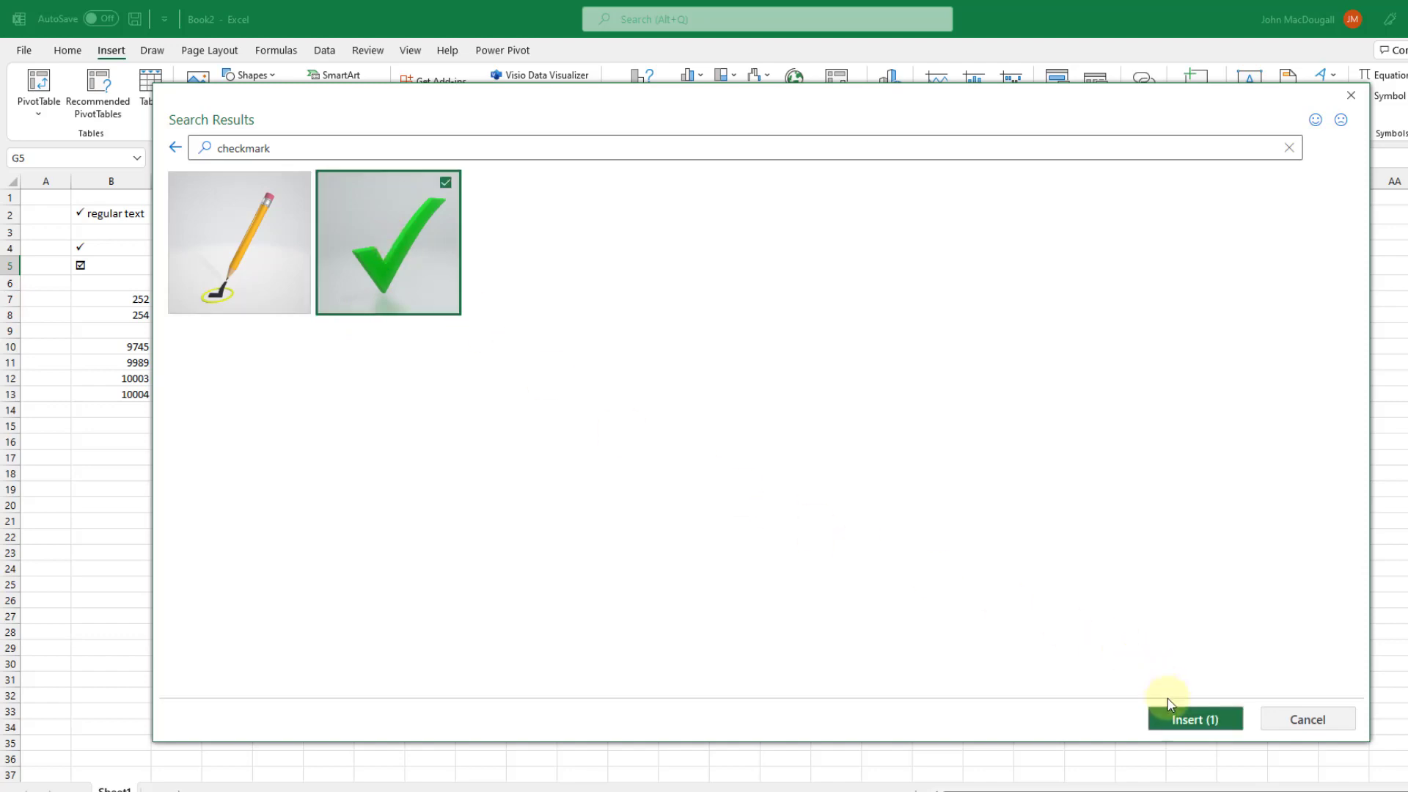
click(1171, 718)
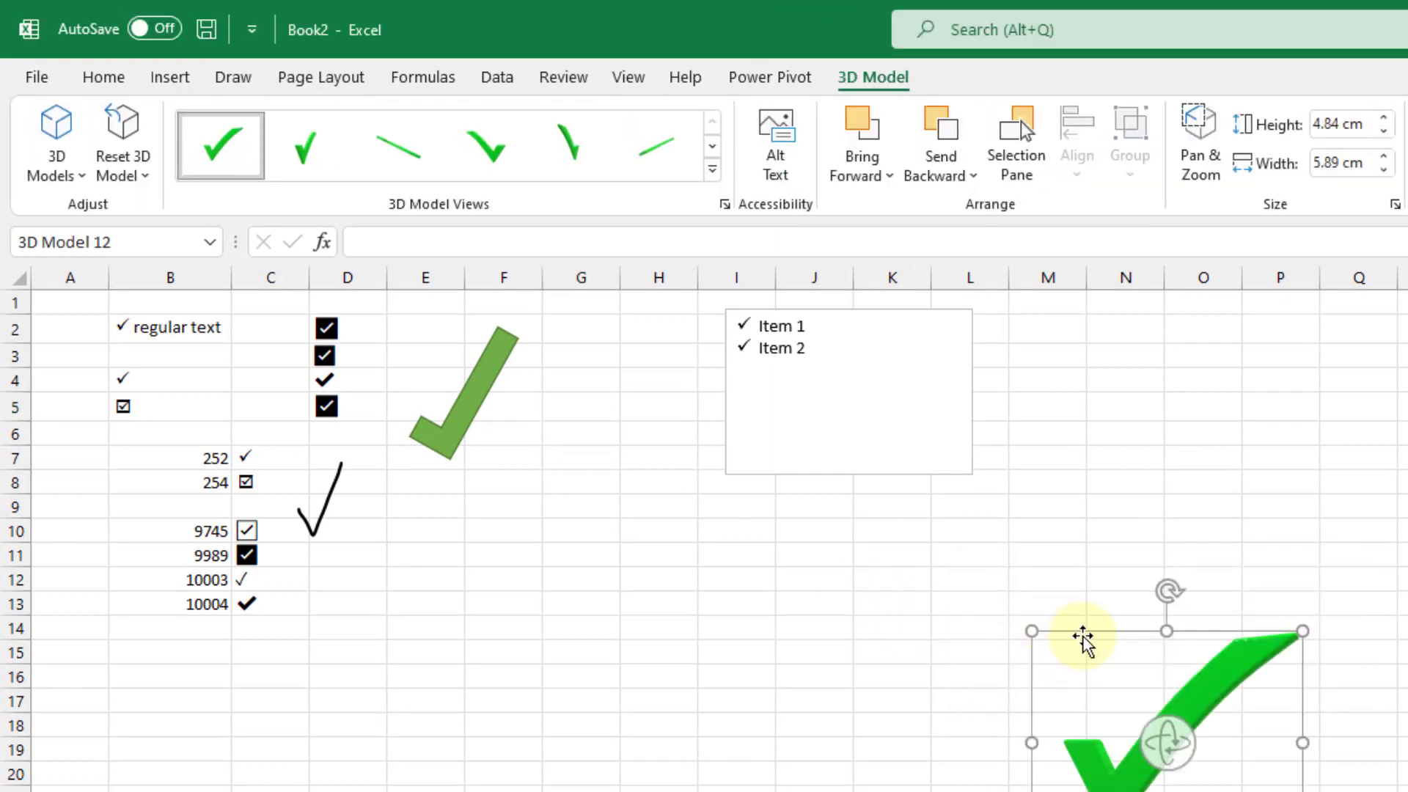
Step: Move the 3D check mark over near the other check marks and rotate it in 3D to a tilted view
drag(1081, 636, 536, 426)
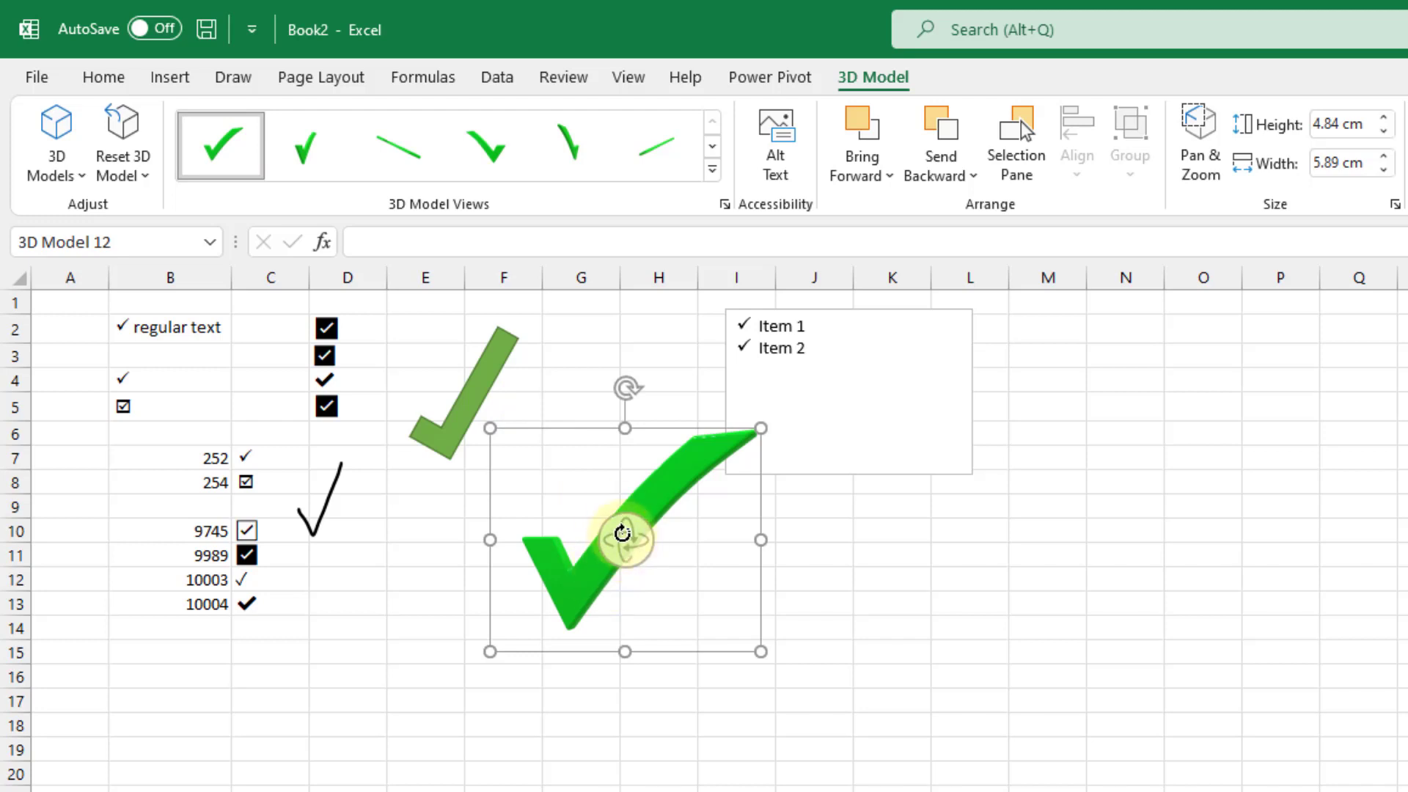
drag(620, 539, 606, 588)
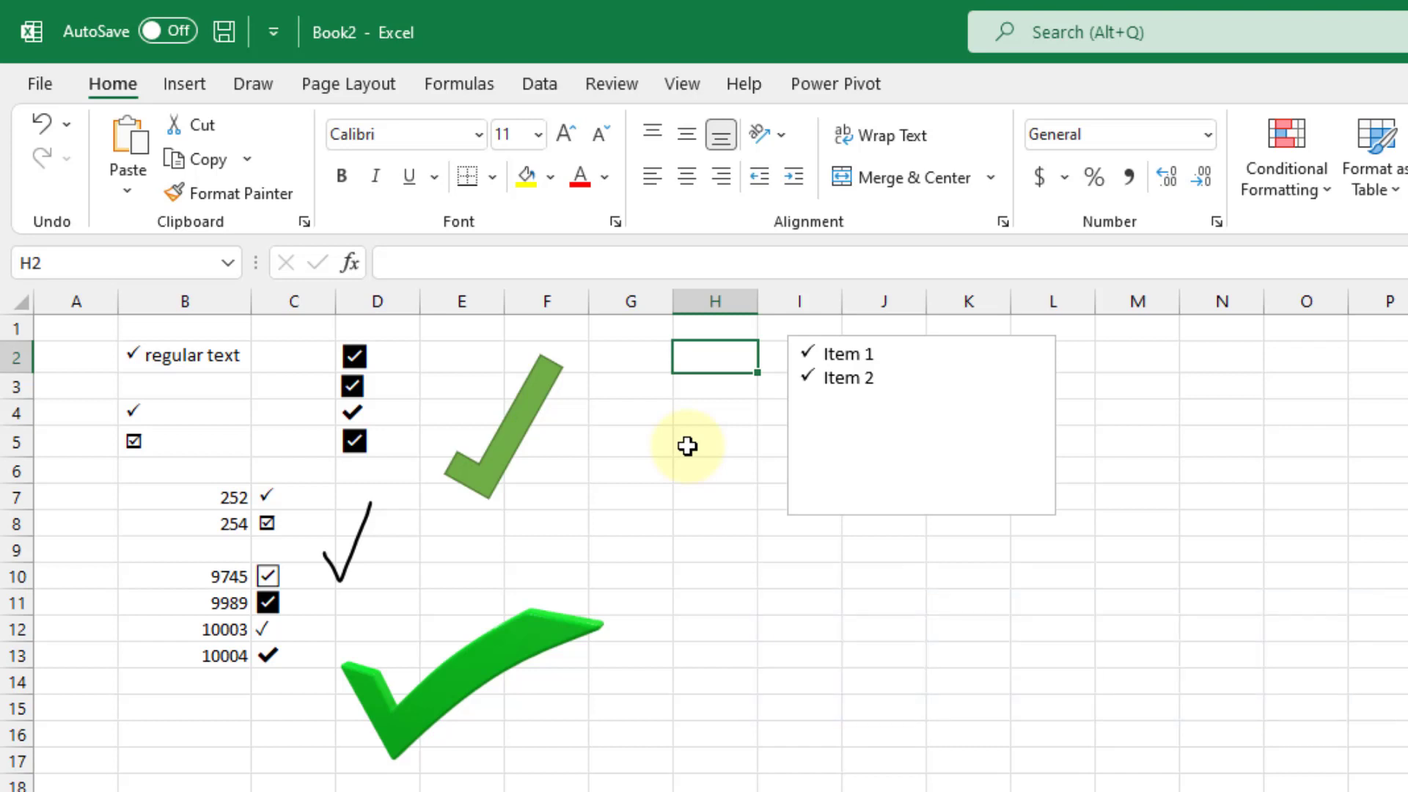
Step: Open the stock icon library, shrink its window and search the icons for "check"
click(187, 86)
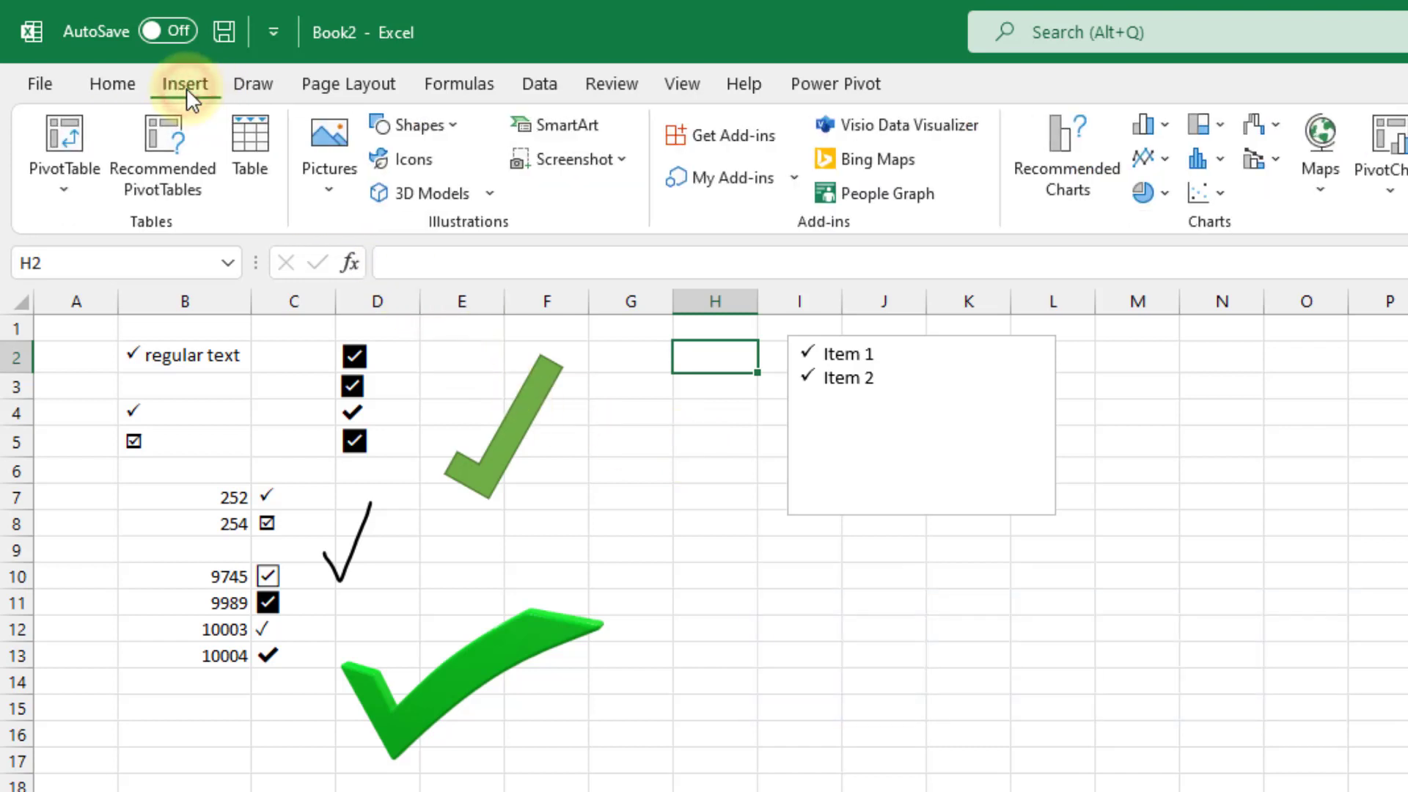
click(400, 156)
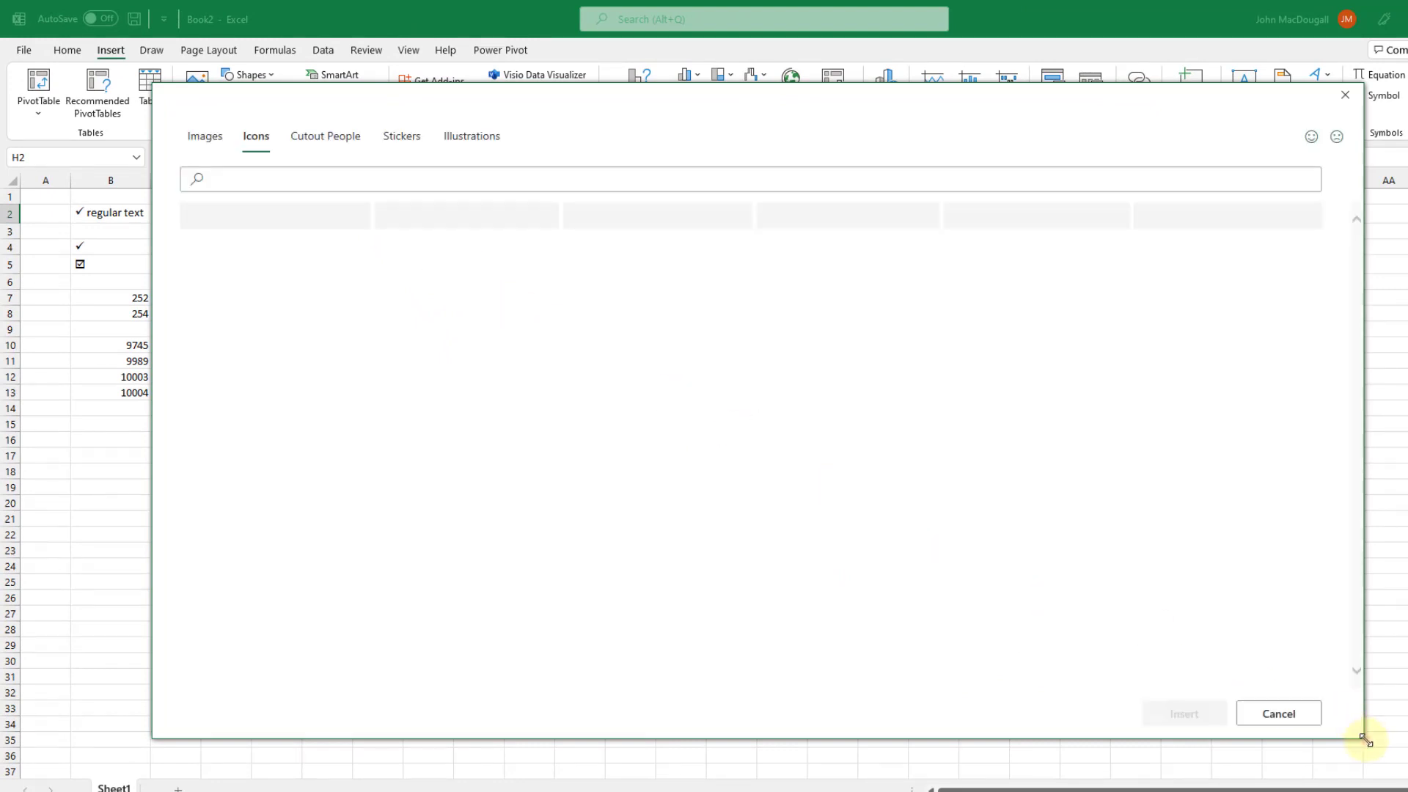
drag(1362, 739, 748, 425)
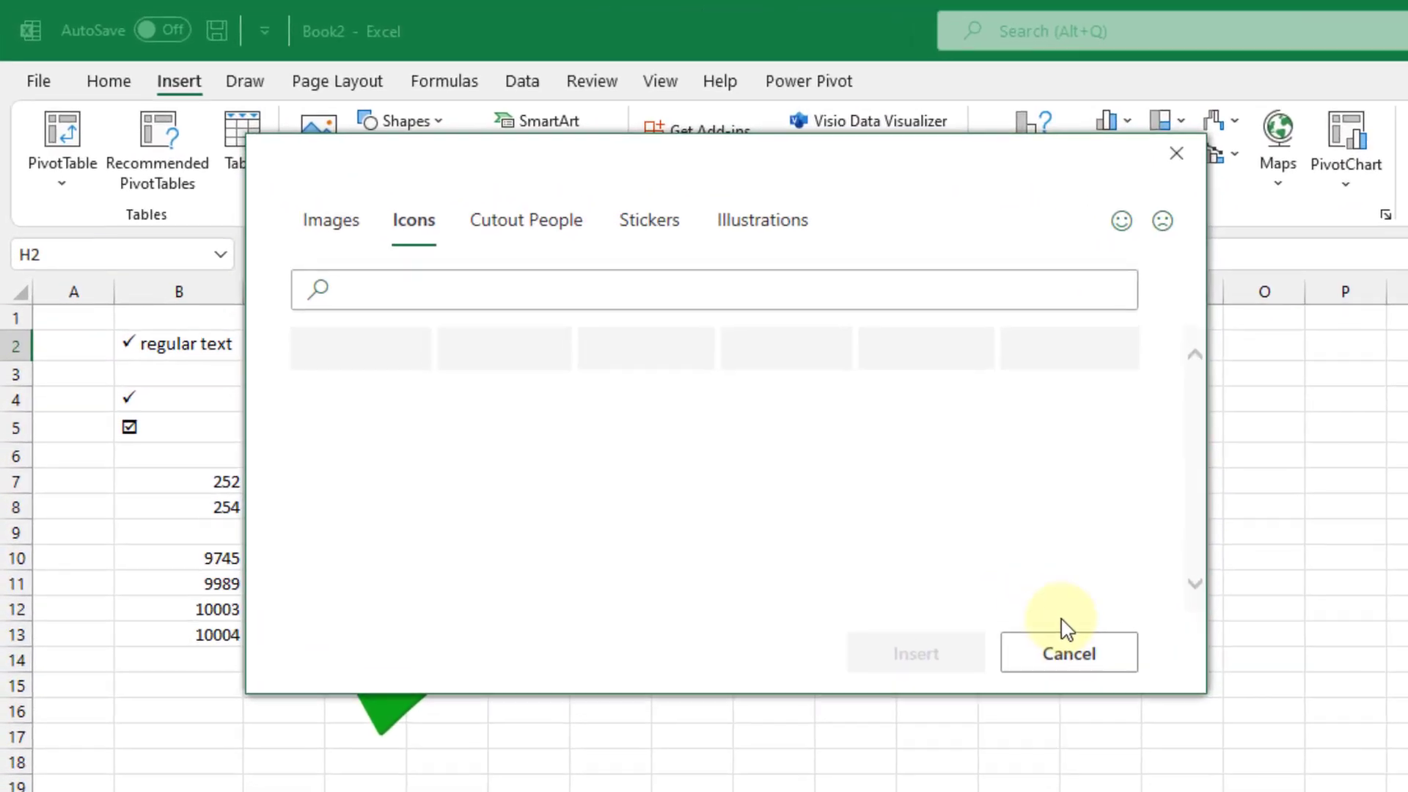
click(487, 293)
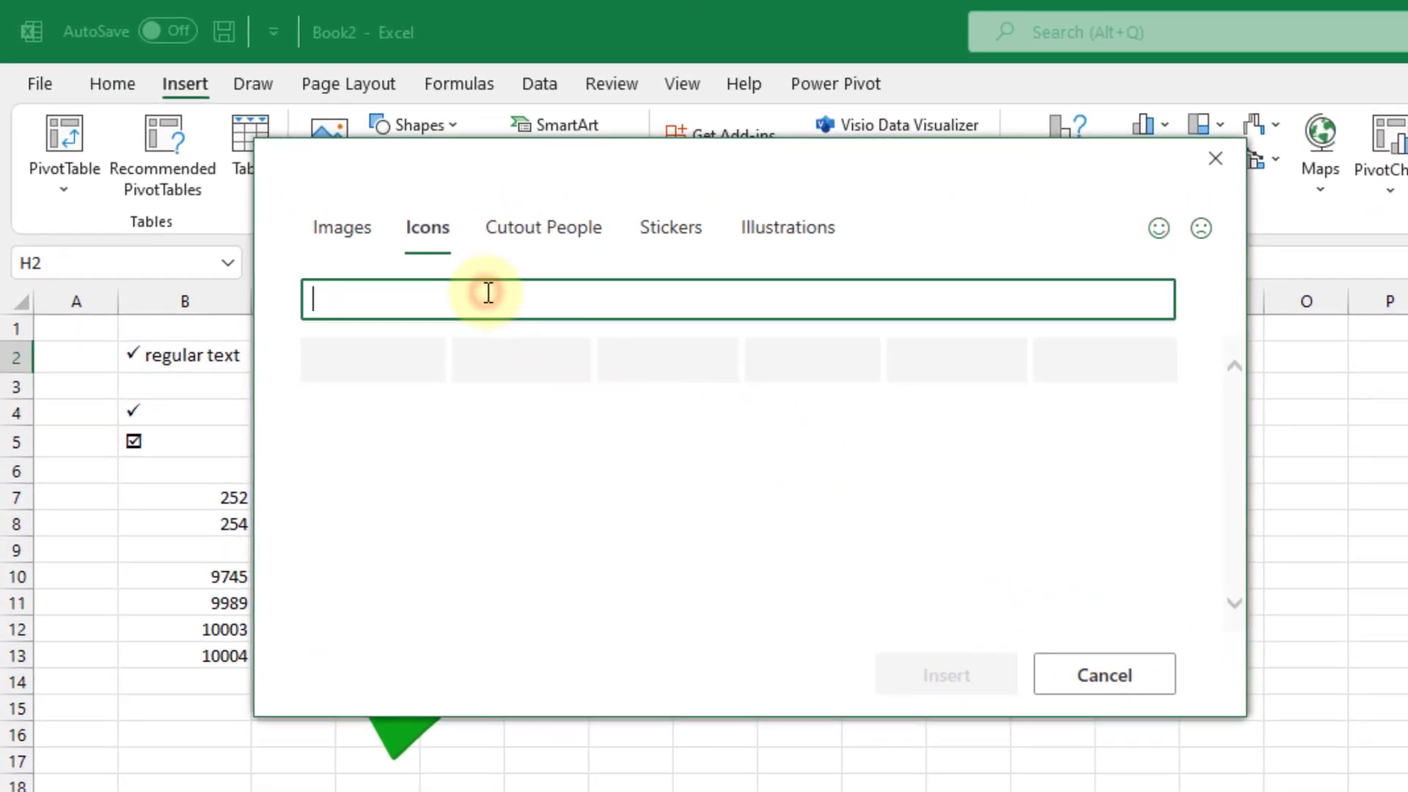
text(che)
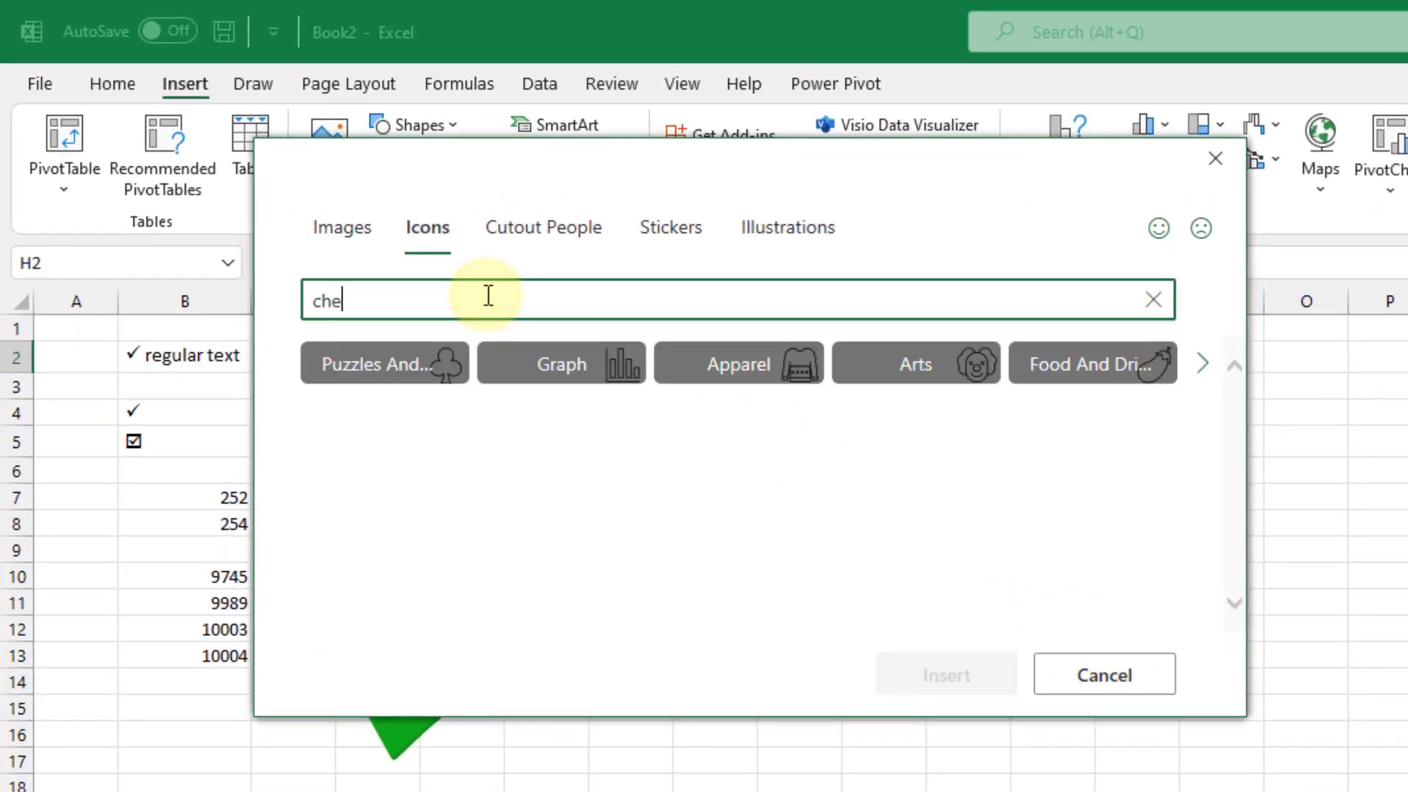
text(ck)
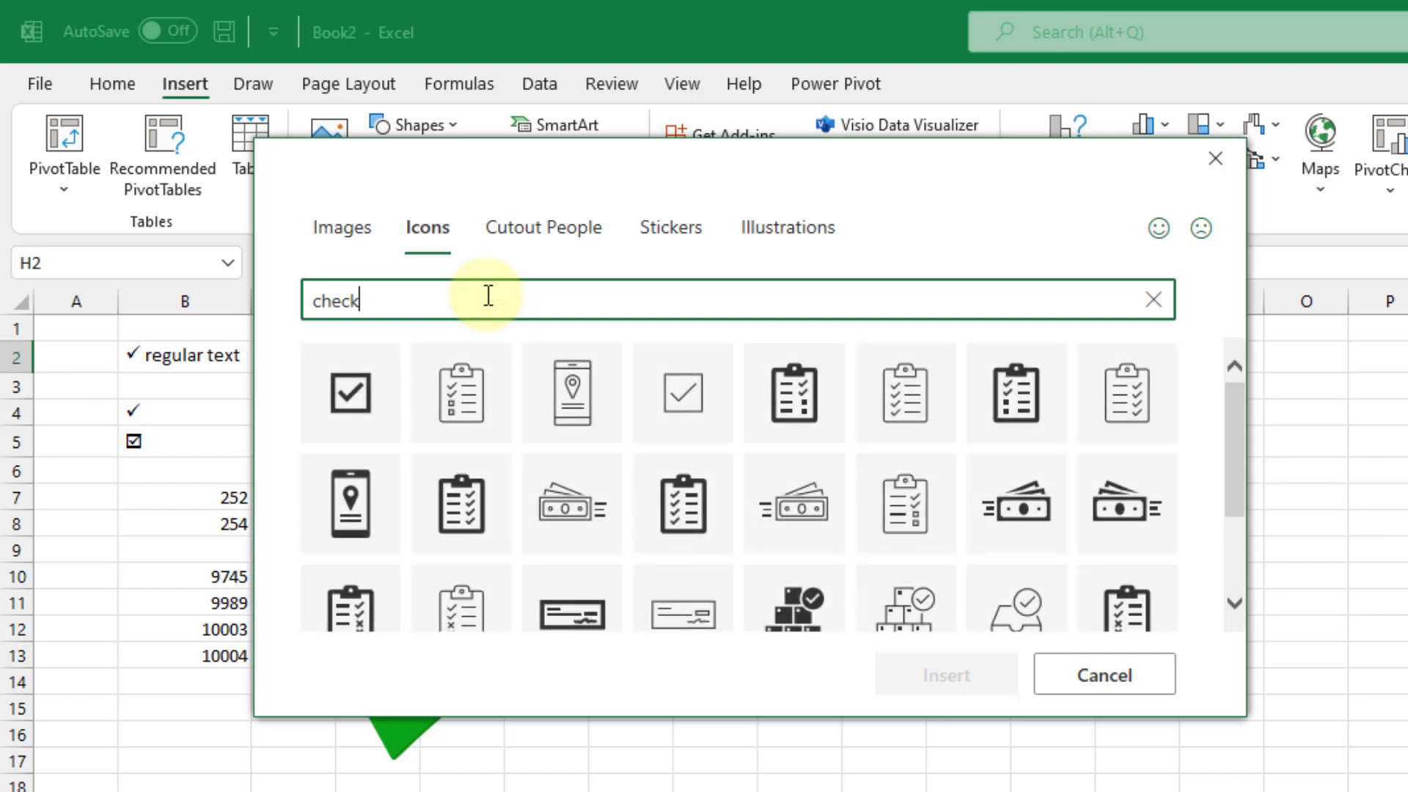
Step: Select the solid boxed check, thick check mark and thin check mark icons, refine the search to "checkmark", and insert all three
click(363, 374)
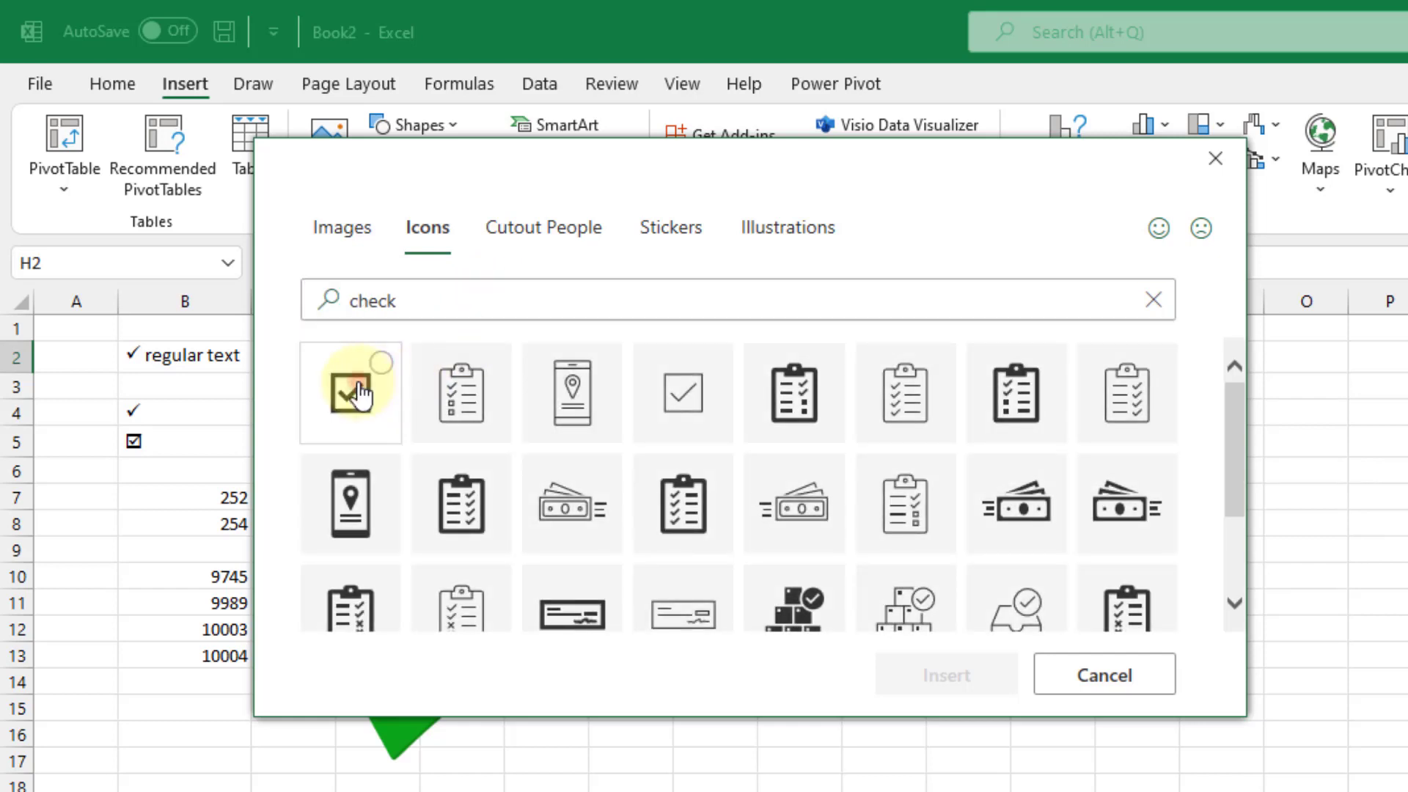
scroll(575, 440, down, 4)
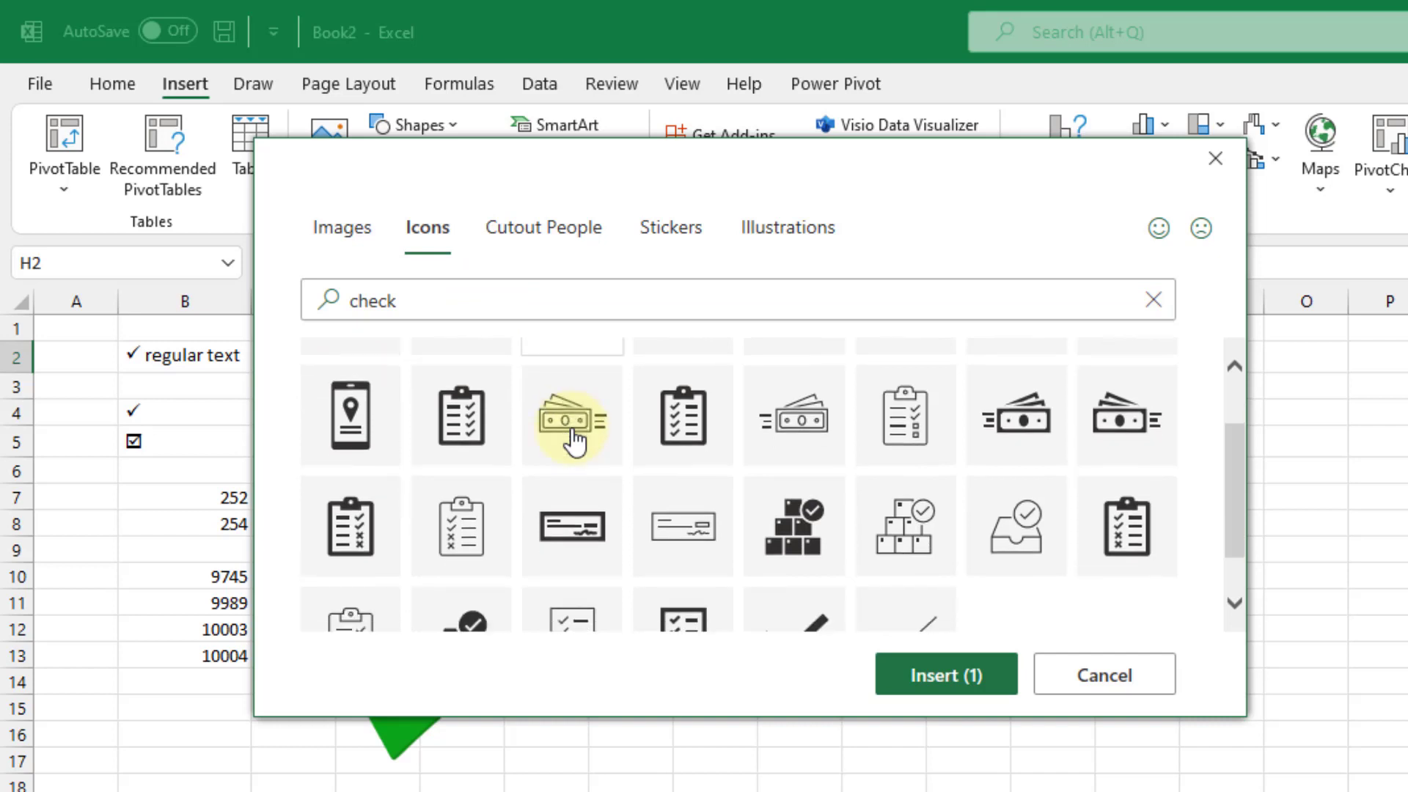
click(810, 571)
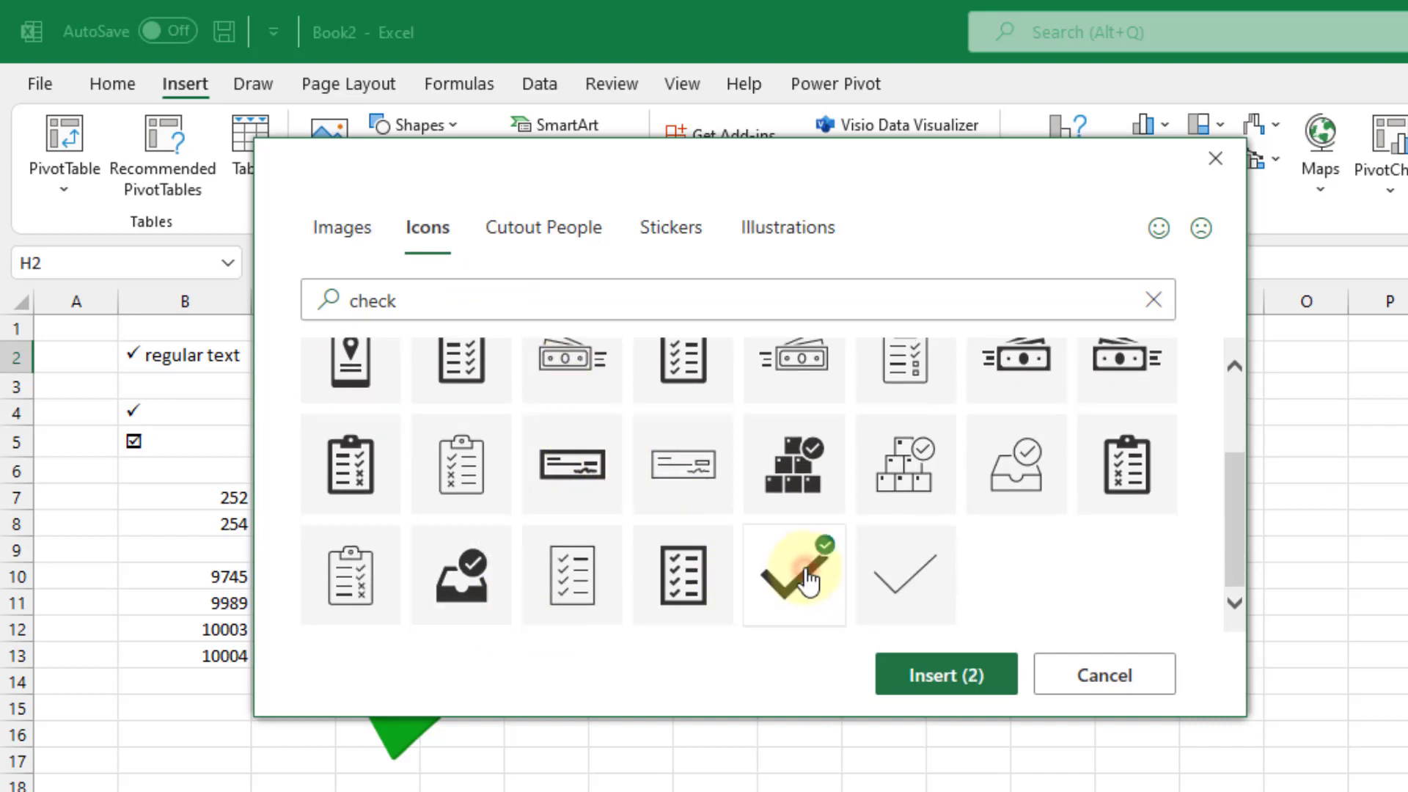
click(889, 583)
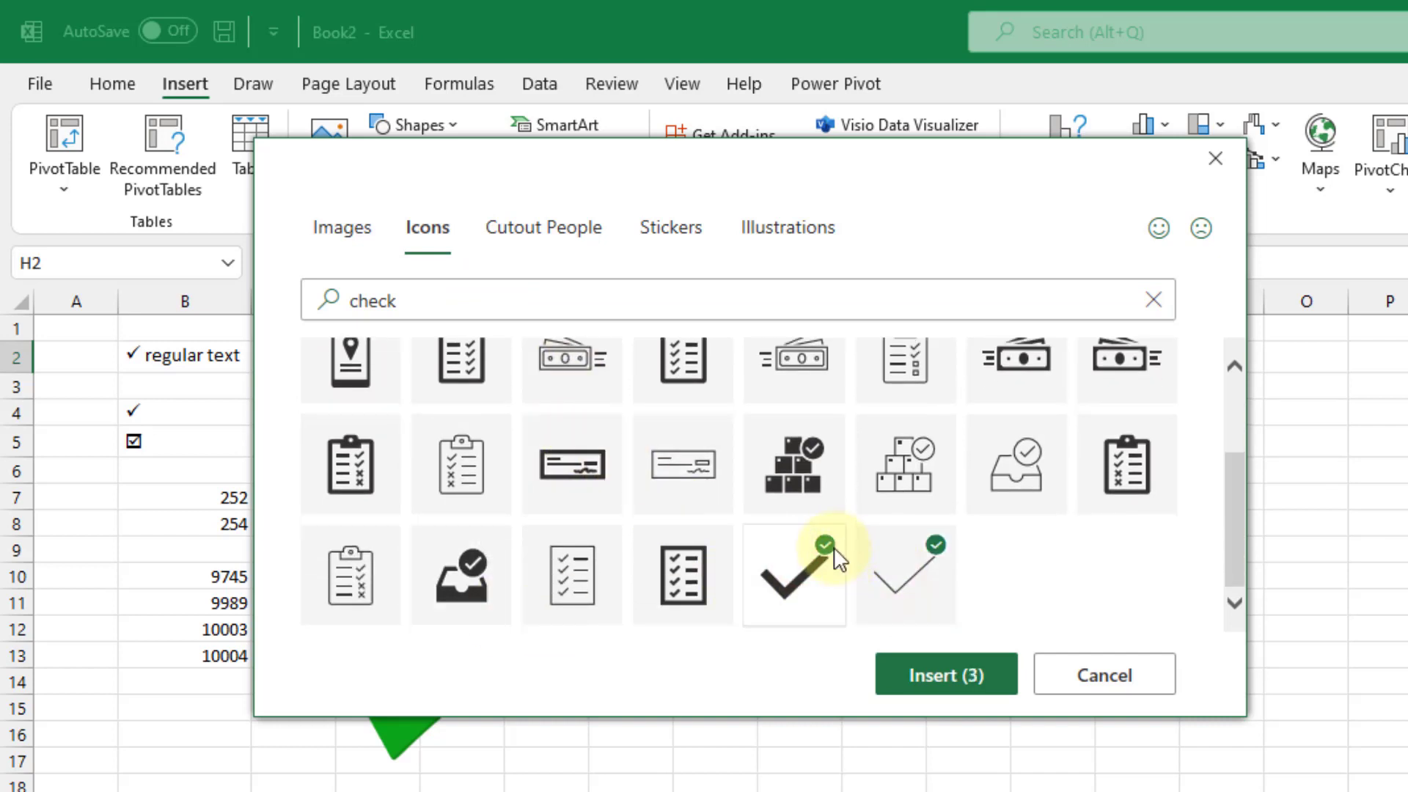
scroll(807, 524, up, 4)
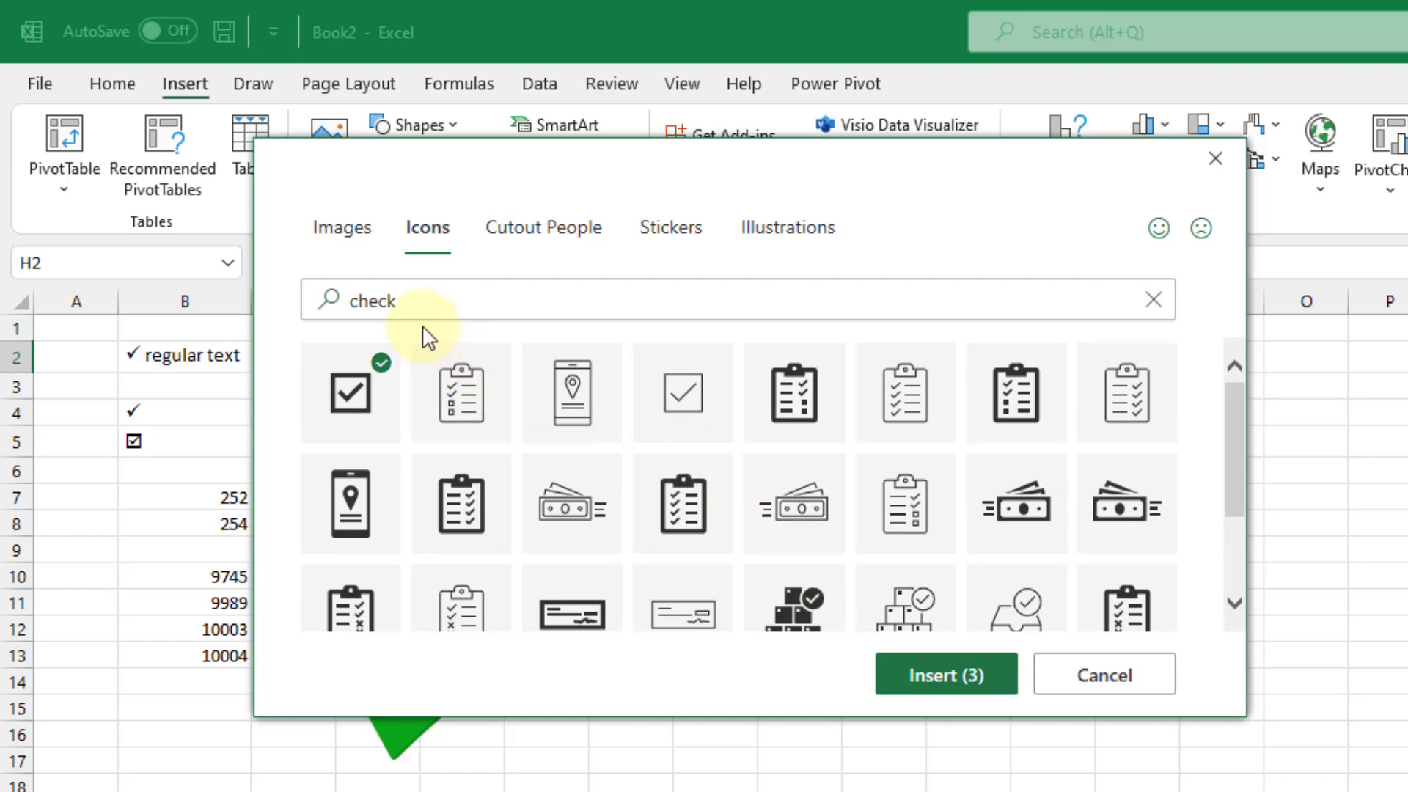
click(419, 307)
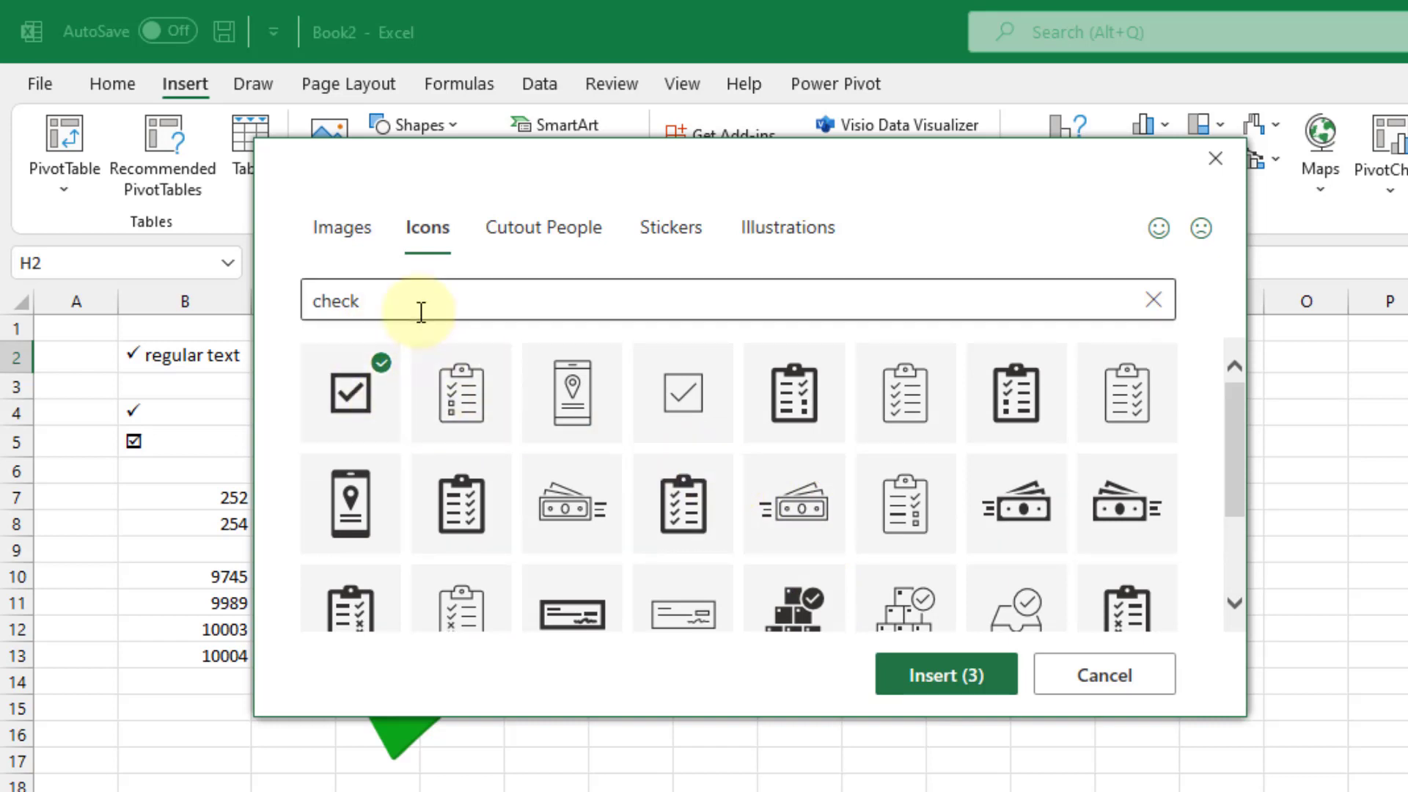
text(mark)
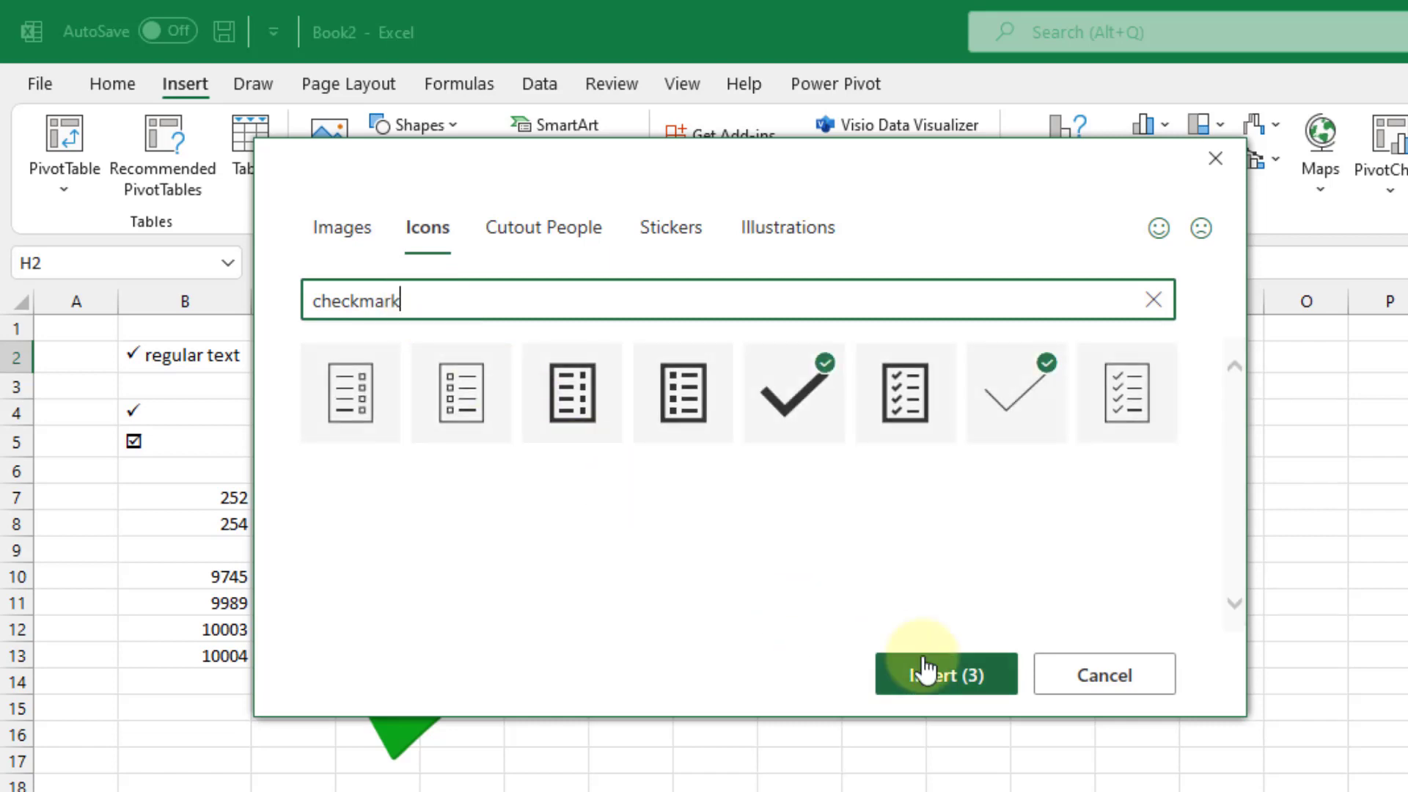
click(926, 669)
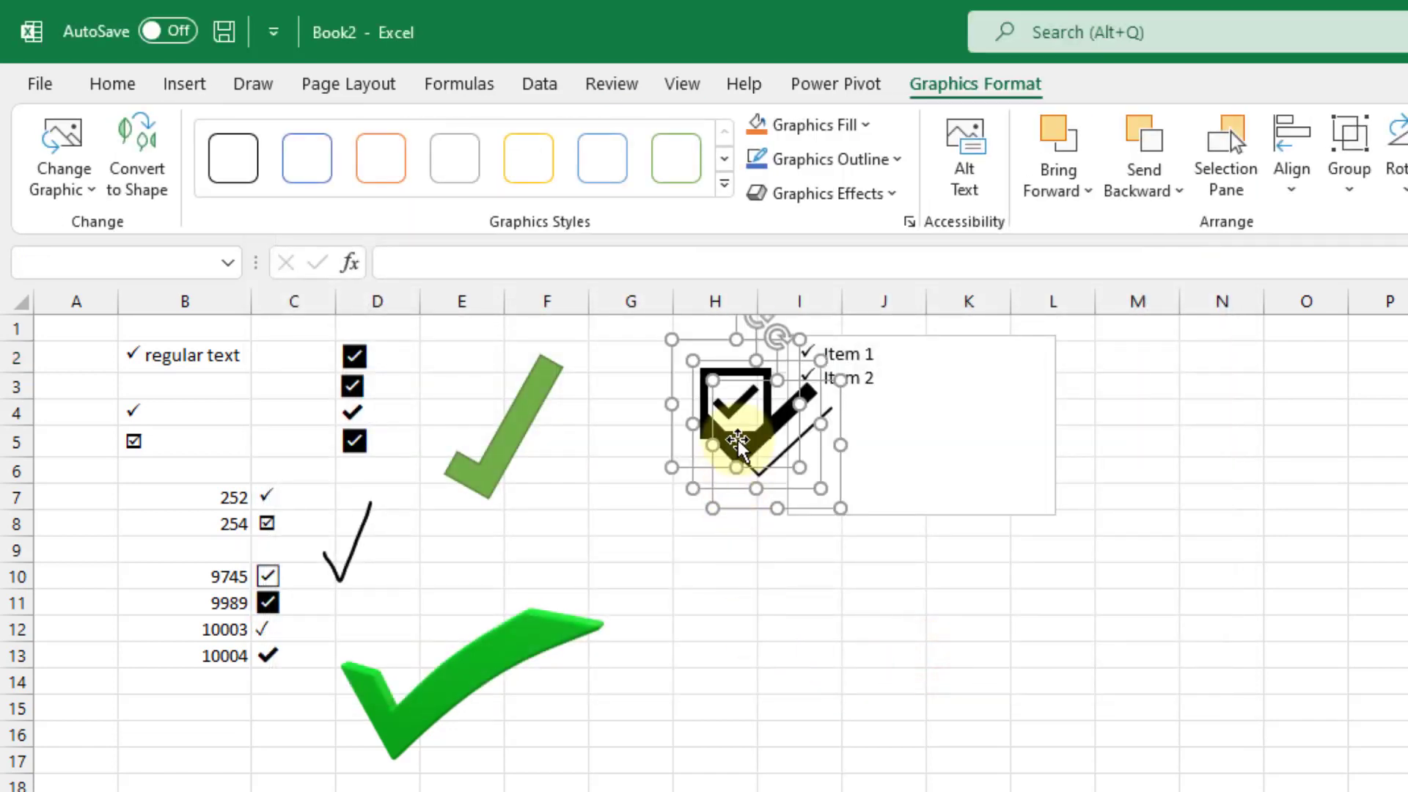
Step: Separate the overlapping icons by moving the thin check mark to about H9:I12 and the thick one to about F6:G10
click(717, 547)
click(747, 500)
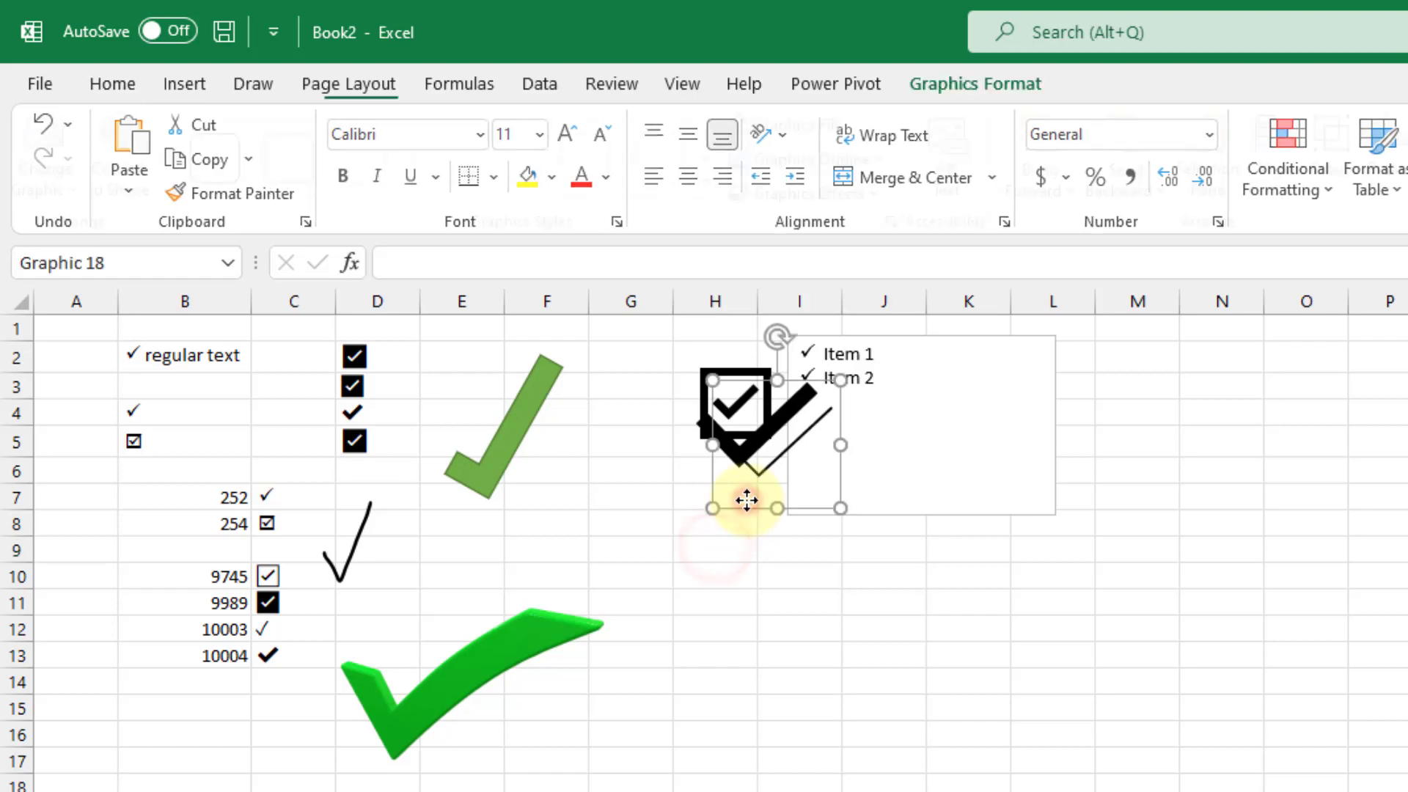
drag(747, 500, 691, 645)
click(724, 461)
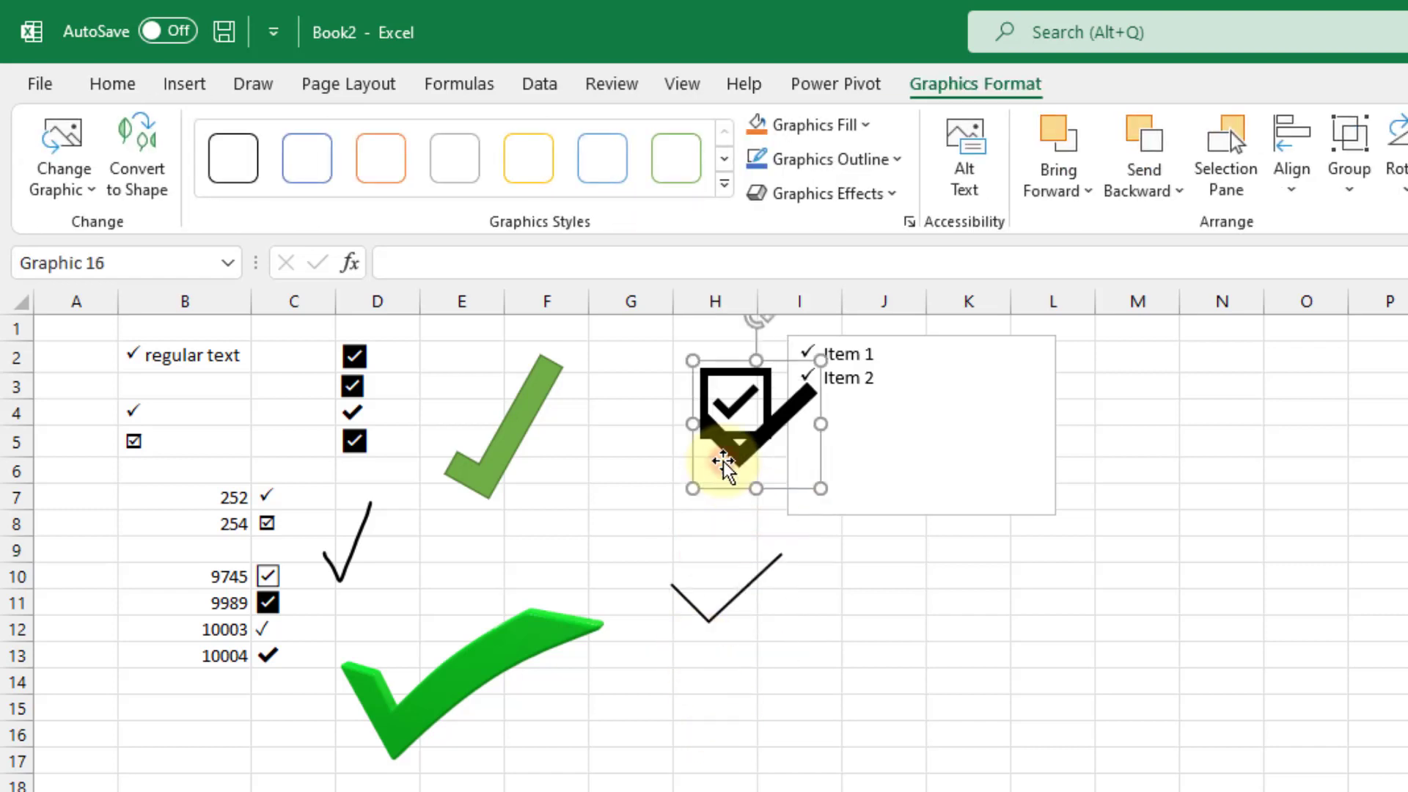
drag(723, 460, 542, 557)
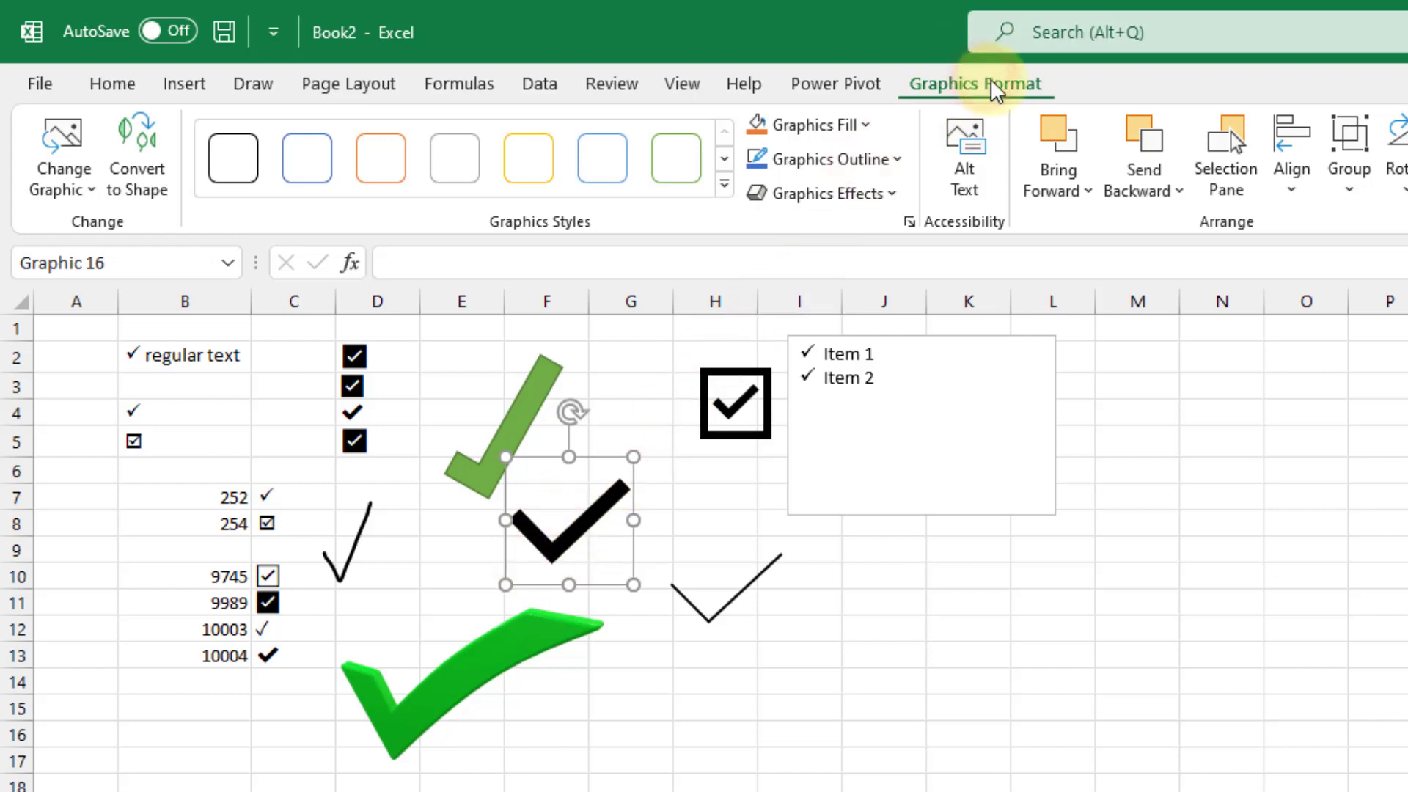
Step: Fill the thick check mark icon with the standard green color
click(817, 126)
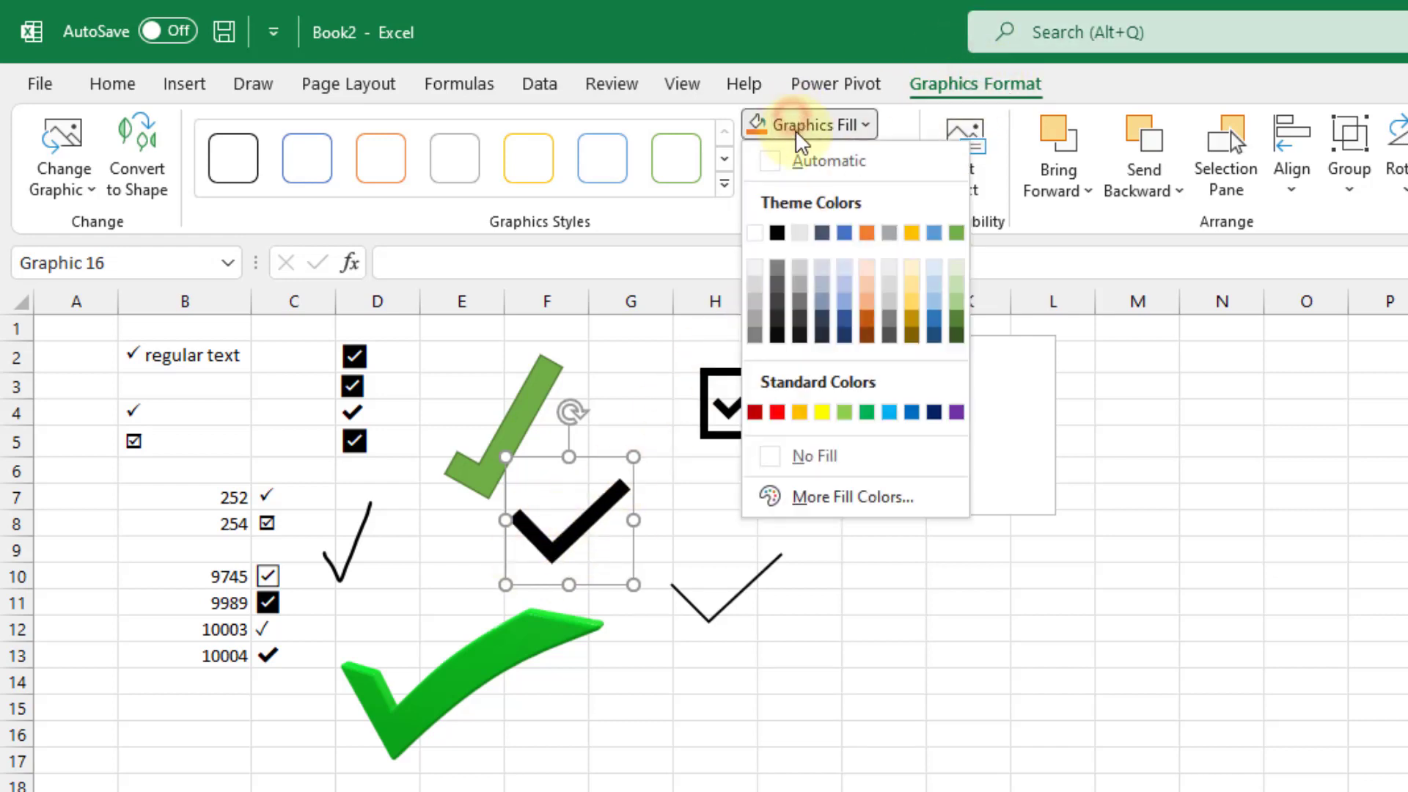
click(867, 412)
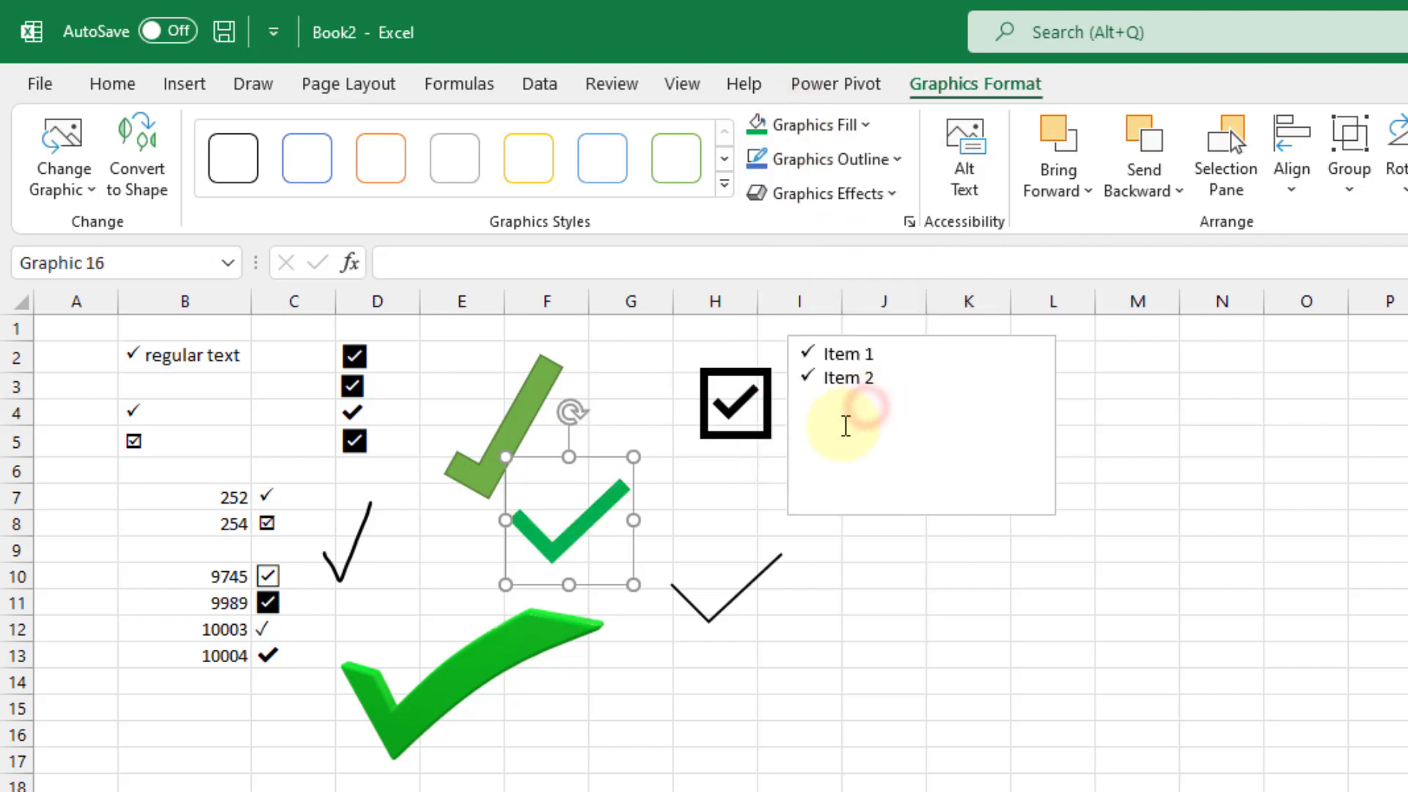
click(657, 509)
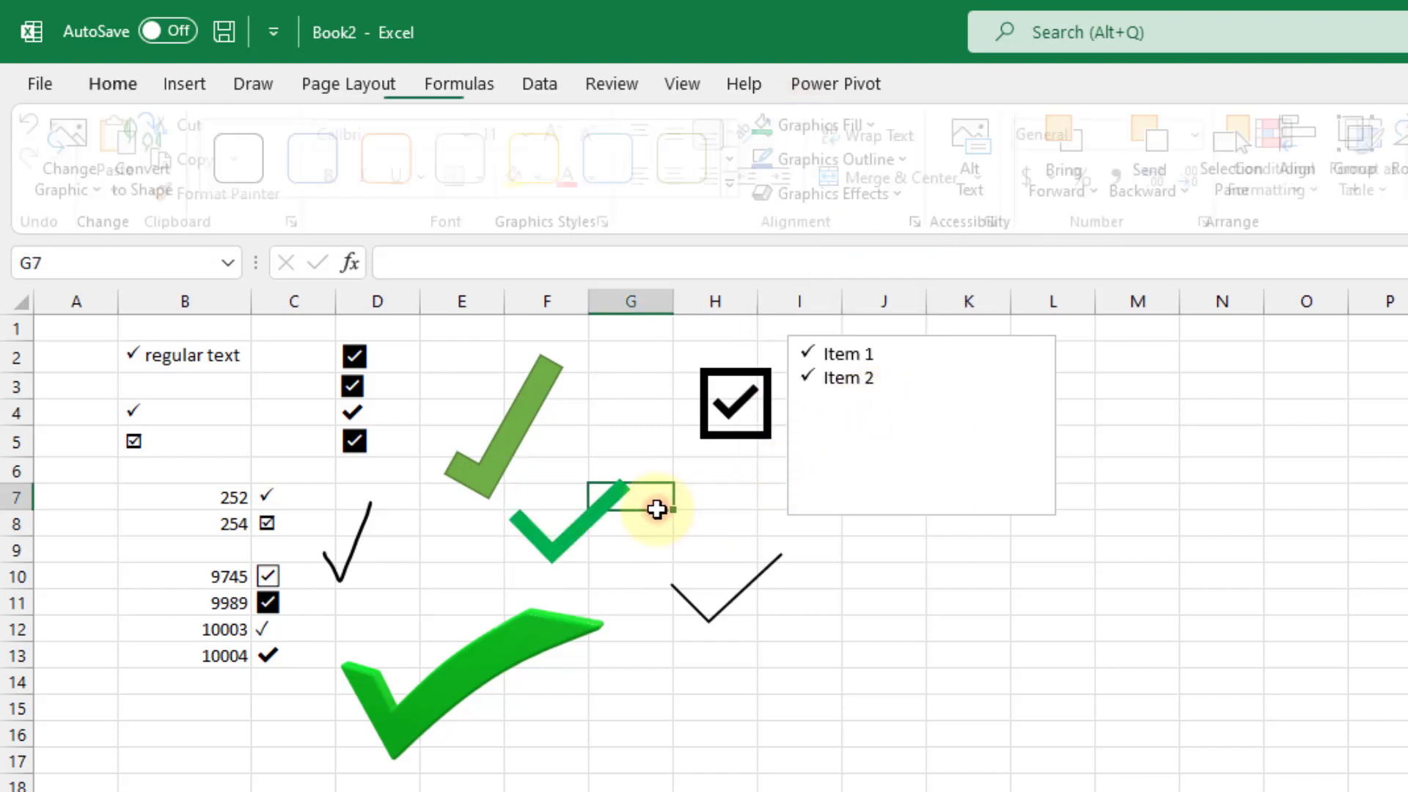
Step: Resize the green check mark icon to be narrower and taller, spanning about cells F4 to G11
click(591, 509)
drag(633, 523, 575, 522)
drag(574, 449, 630, 413)
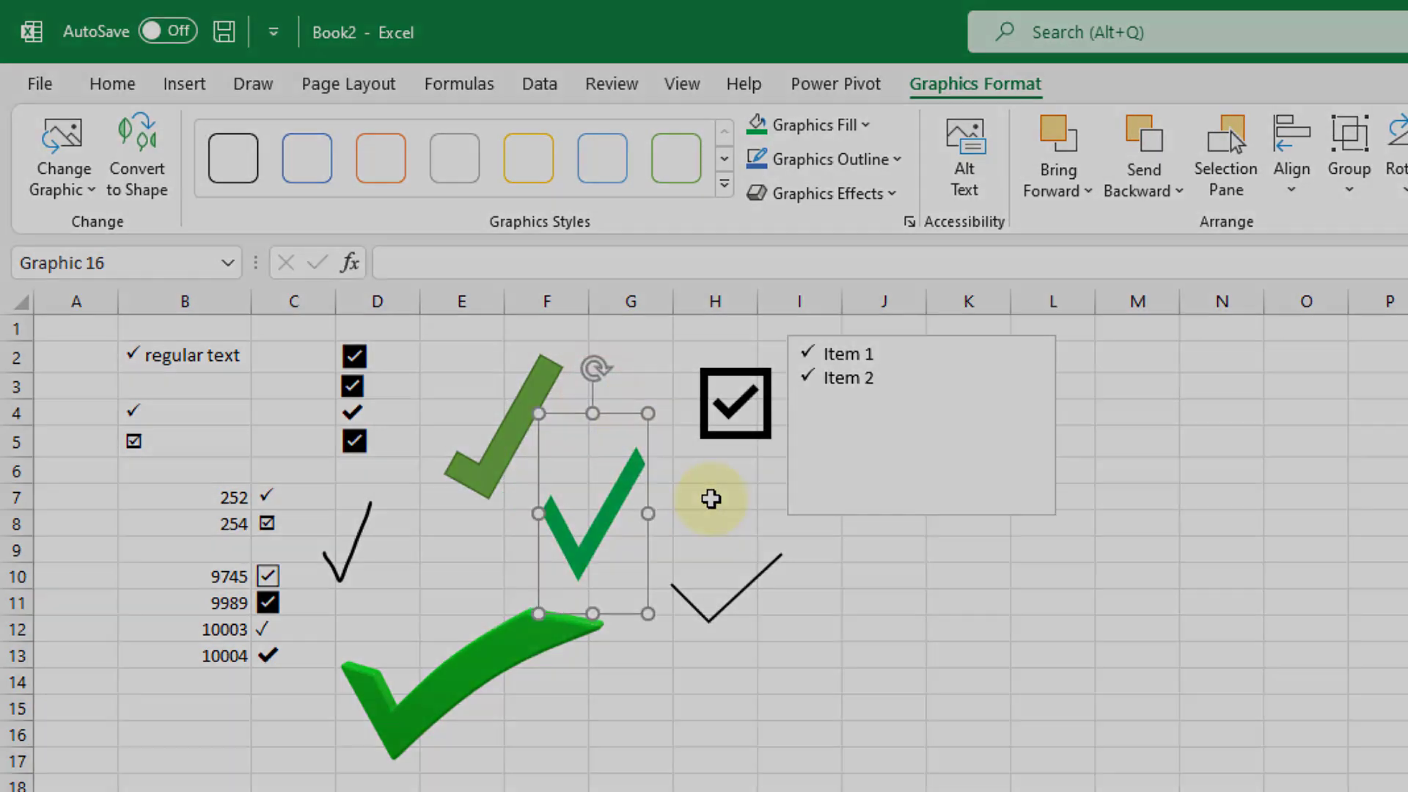
click(714, 497)
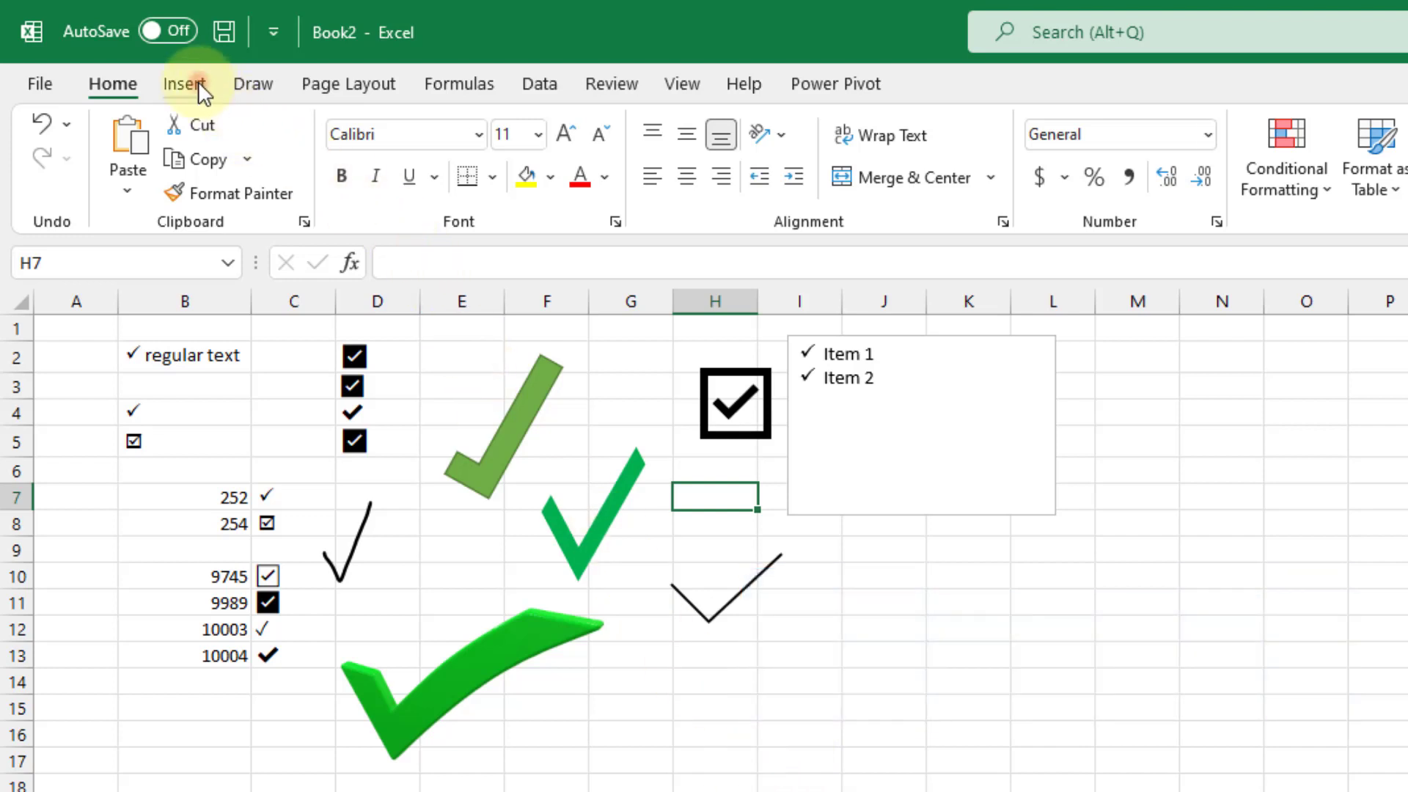
Step: Insert the picture Checkmark Image.png from the Downloads folder on this device
click(197, 83)
click(325, 190)
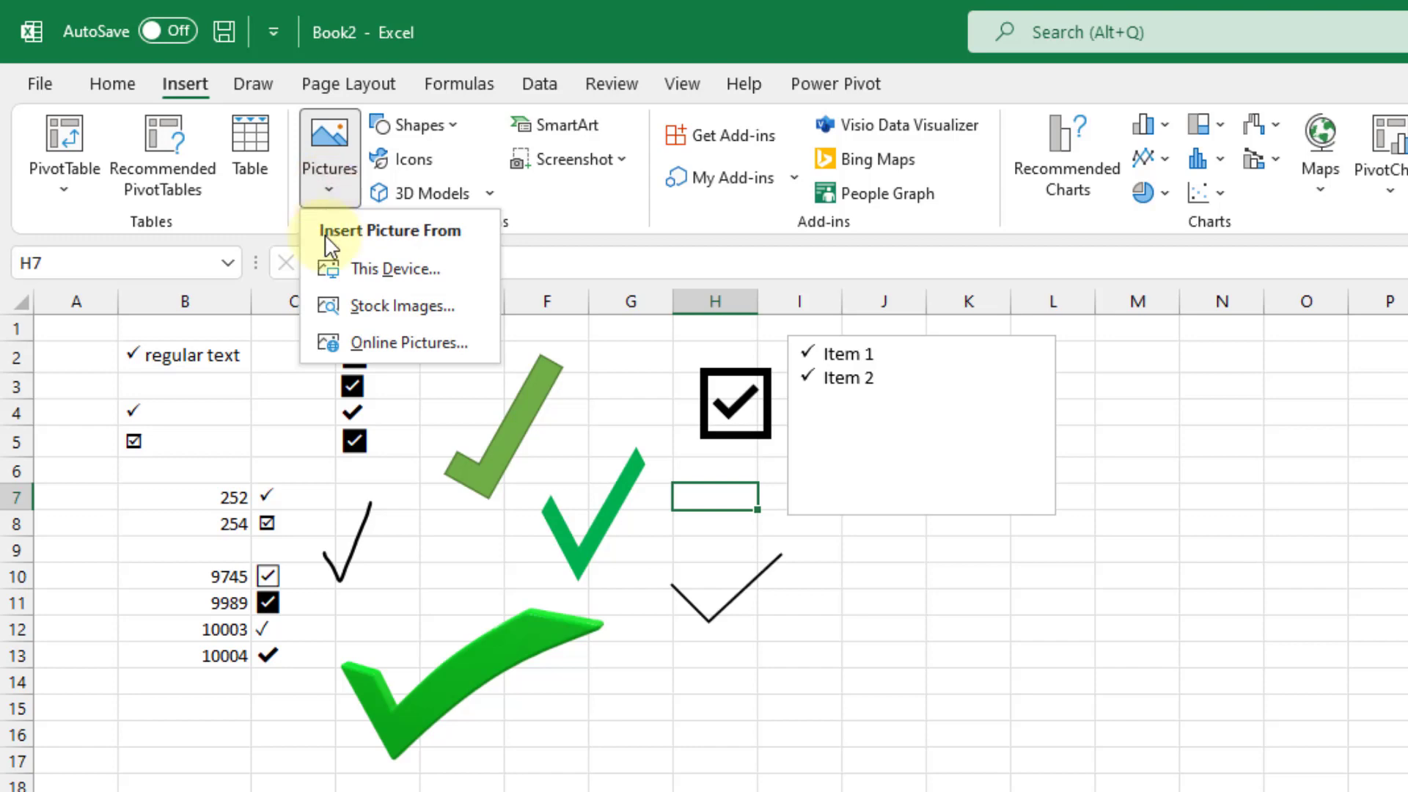
click(342, 270)
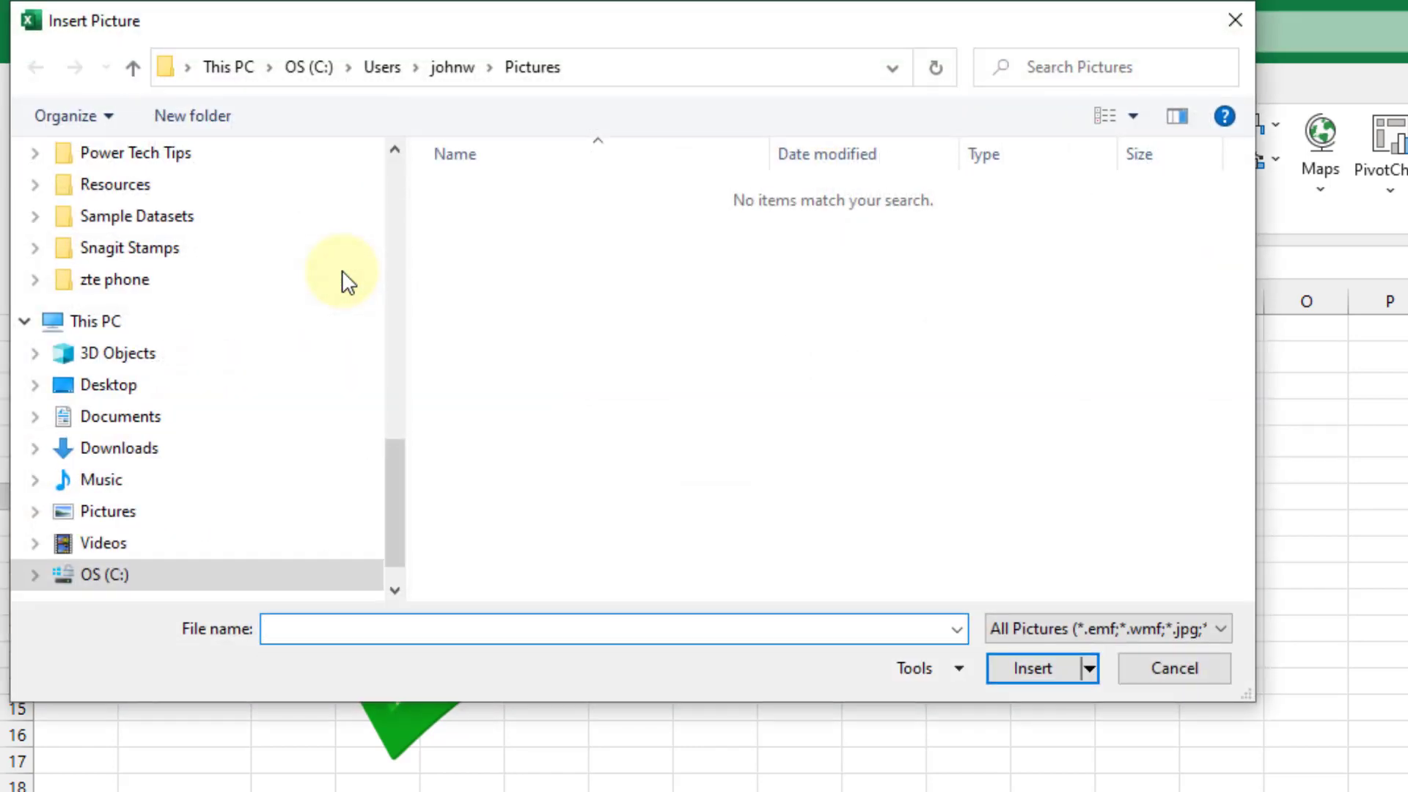
scroll(344, 282, up, 10)
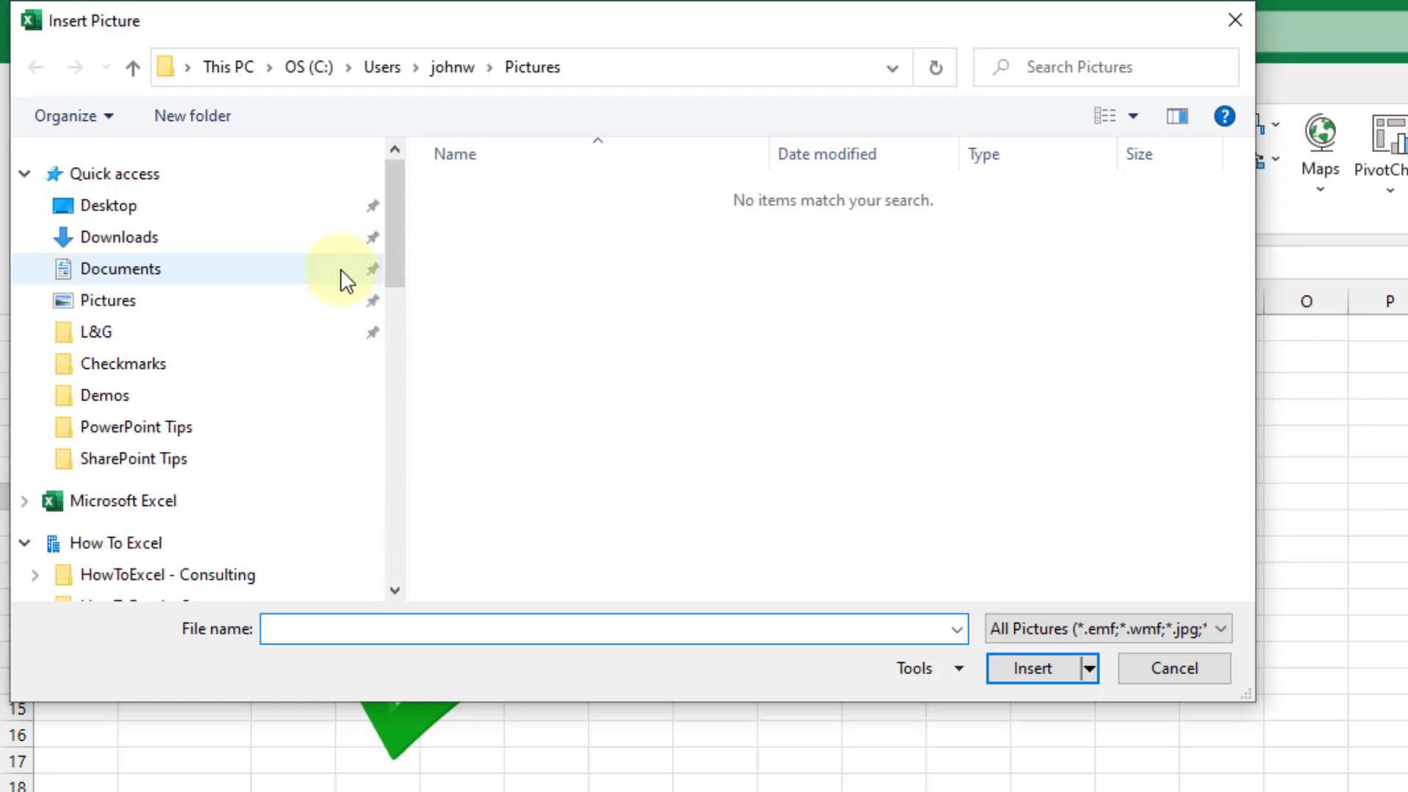
click(191, 243)
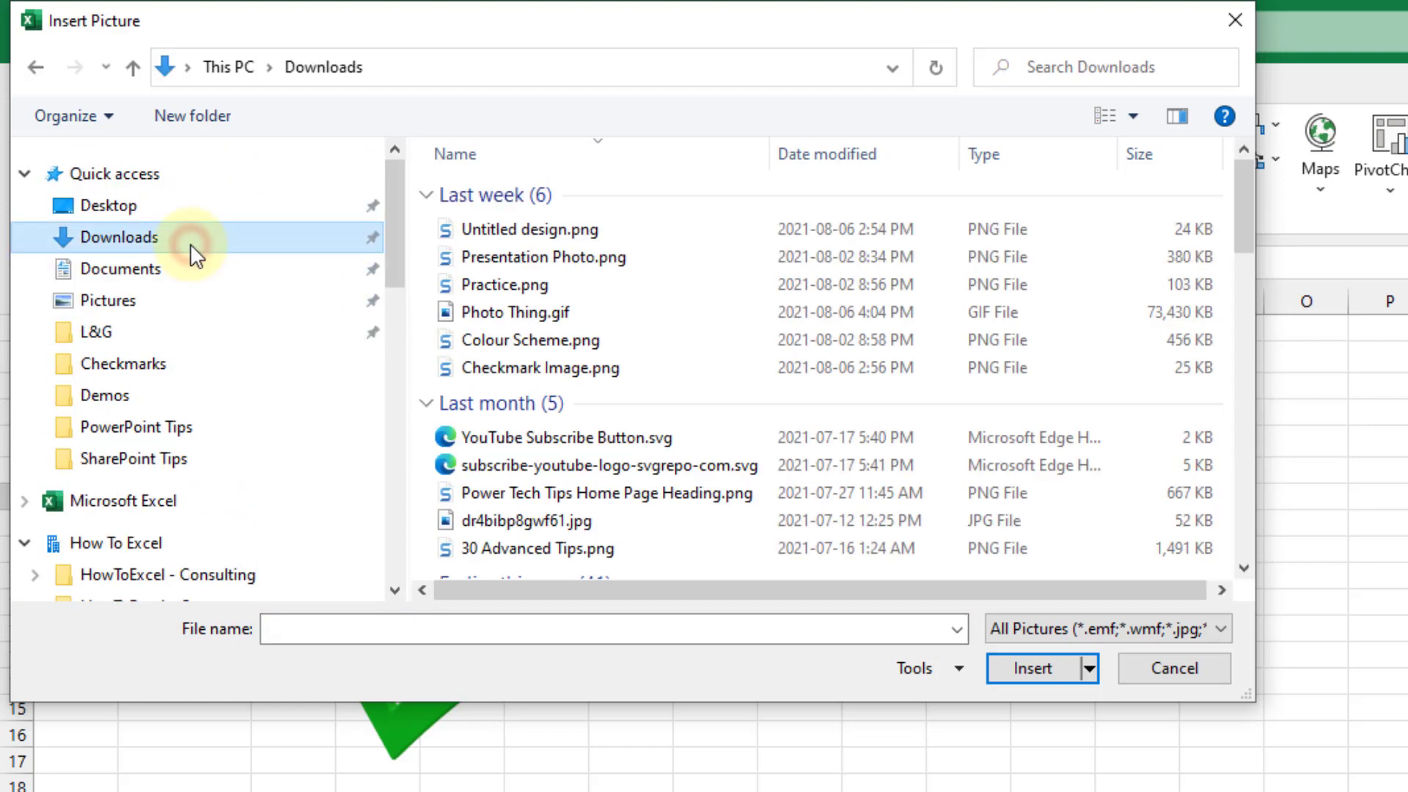
click(491, 370)
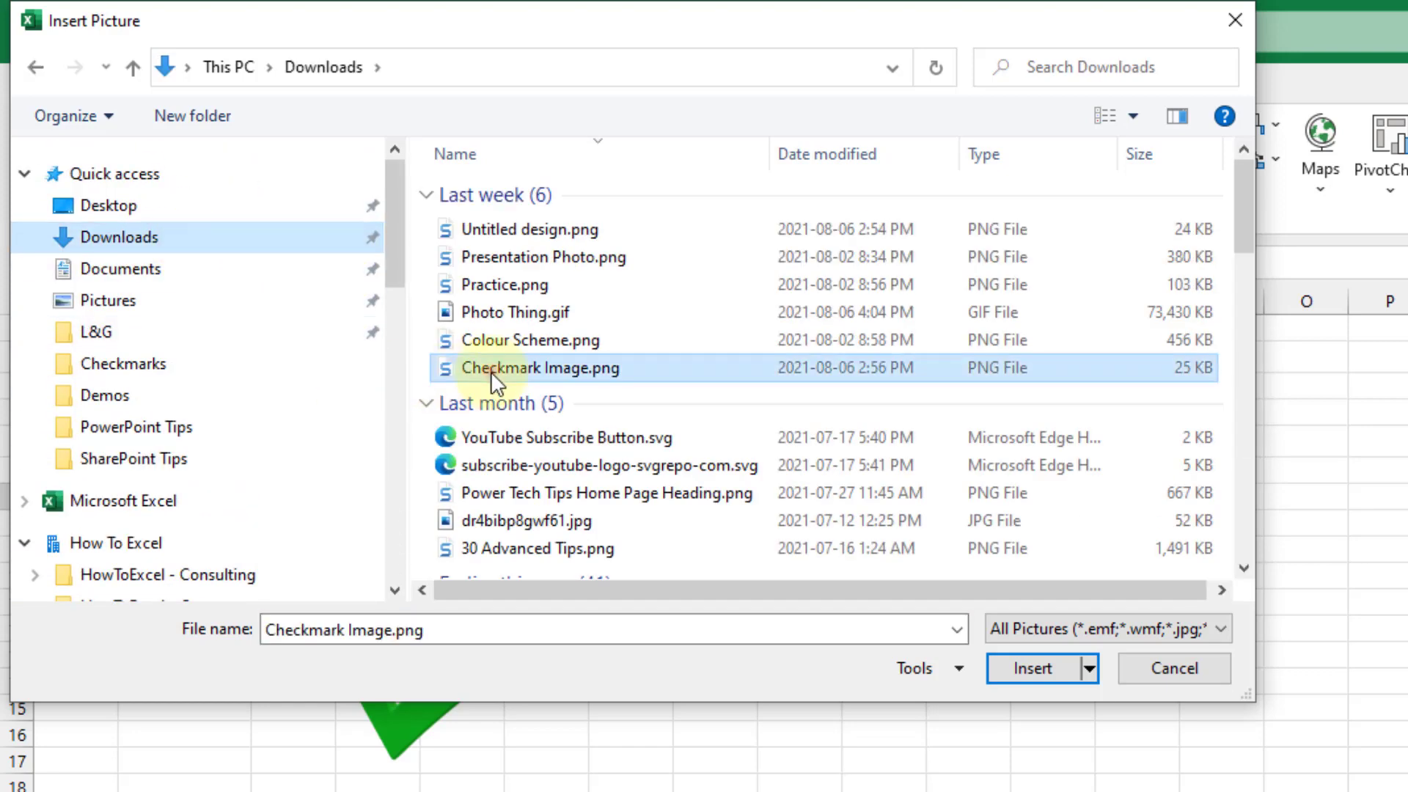
click(990, 665)
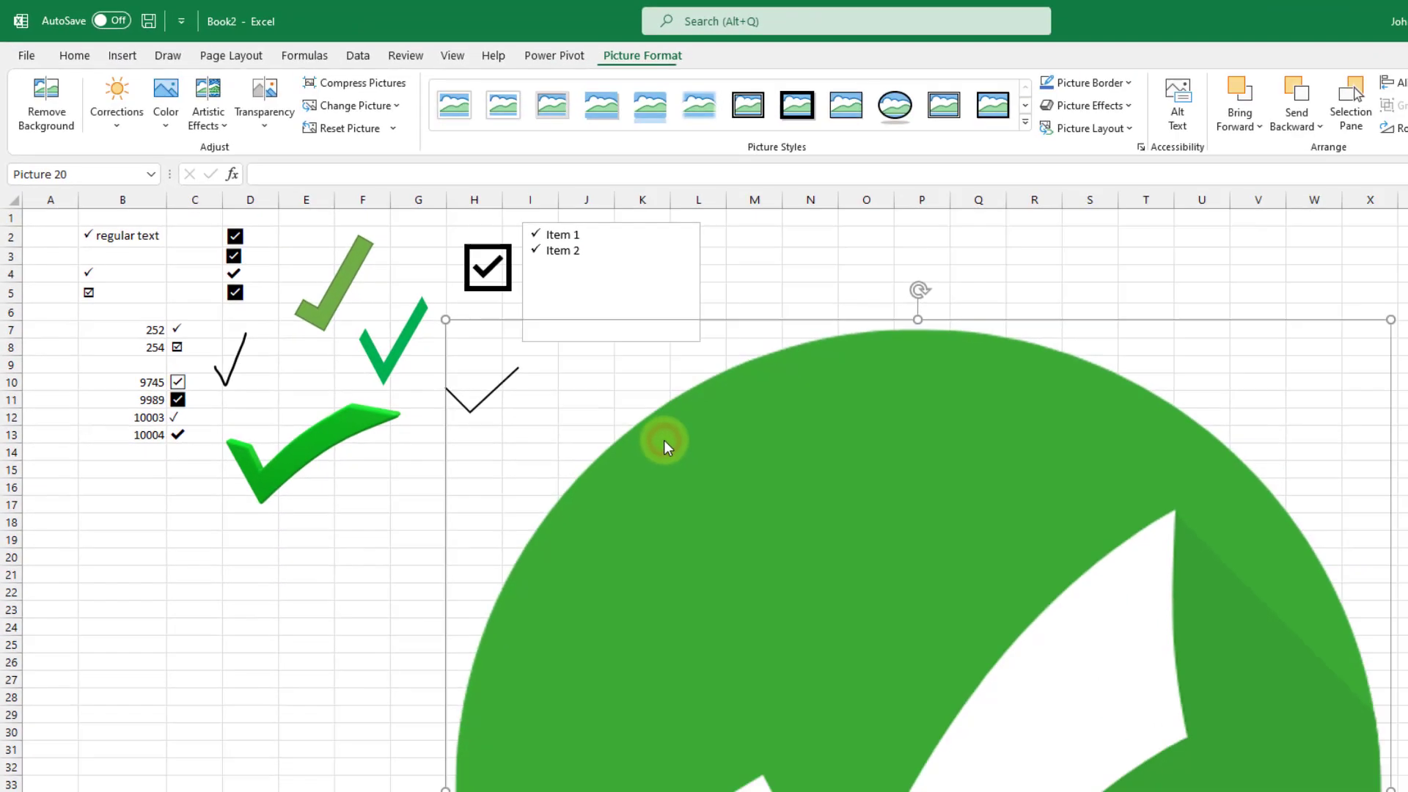
Step: Shrink the inserted green circle picture to icon size and place it over about G6:I9, between the boxed and thin check marks
scroll(1078, 459, down, 4)
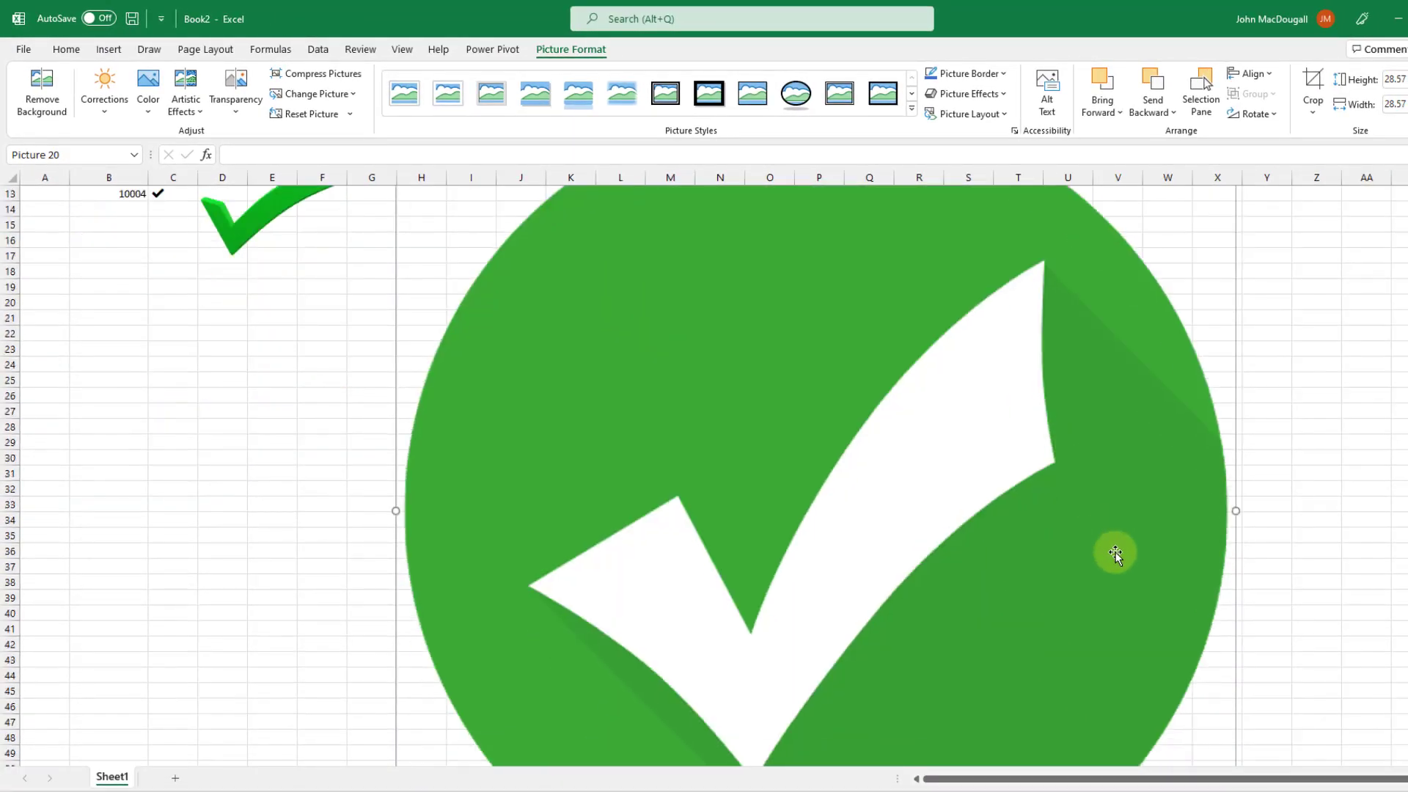
scroll(1115, 553, down, 4)
drag(1237, 745, 610, 205)
scroll(610, 208, up, 8)
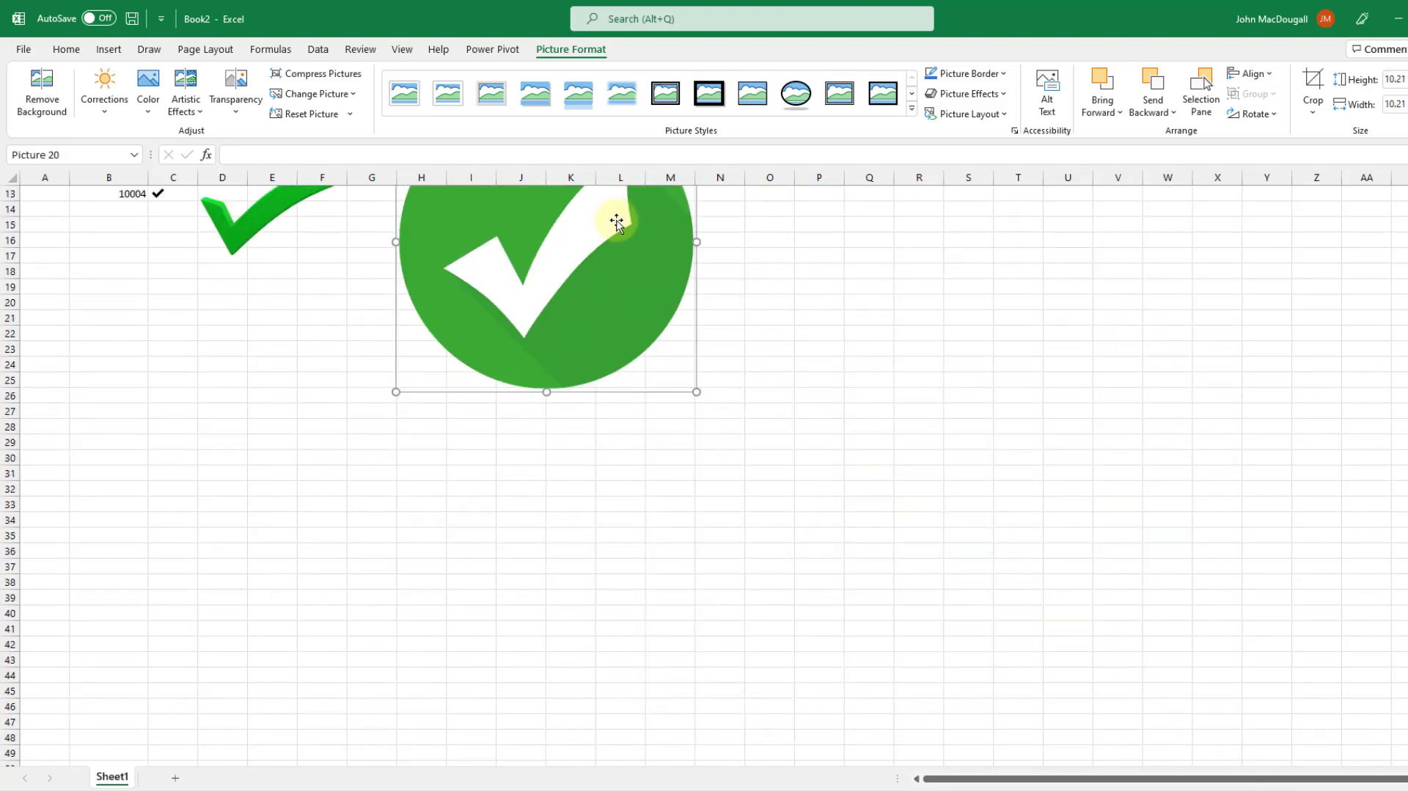
drag(695, 589, 470, 359)
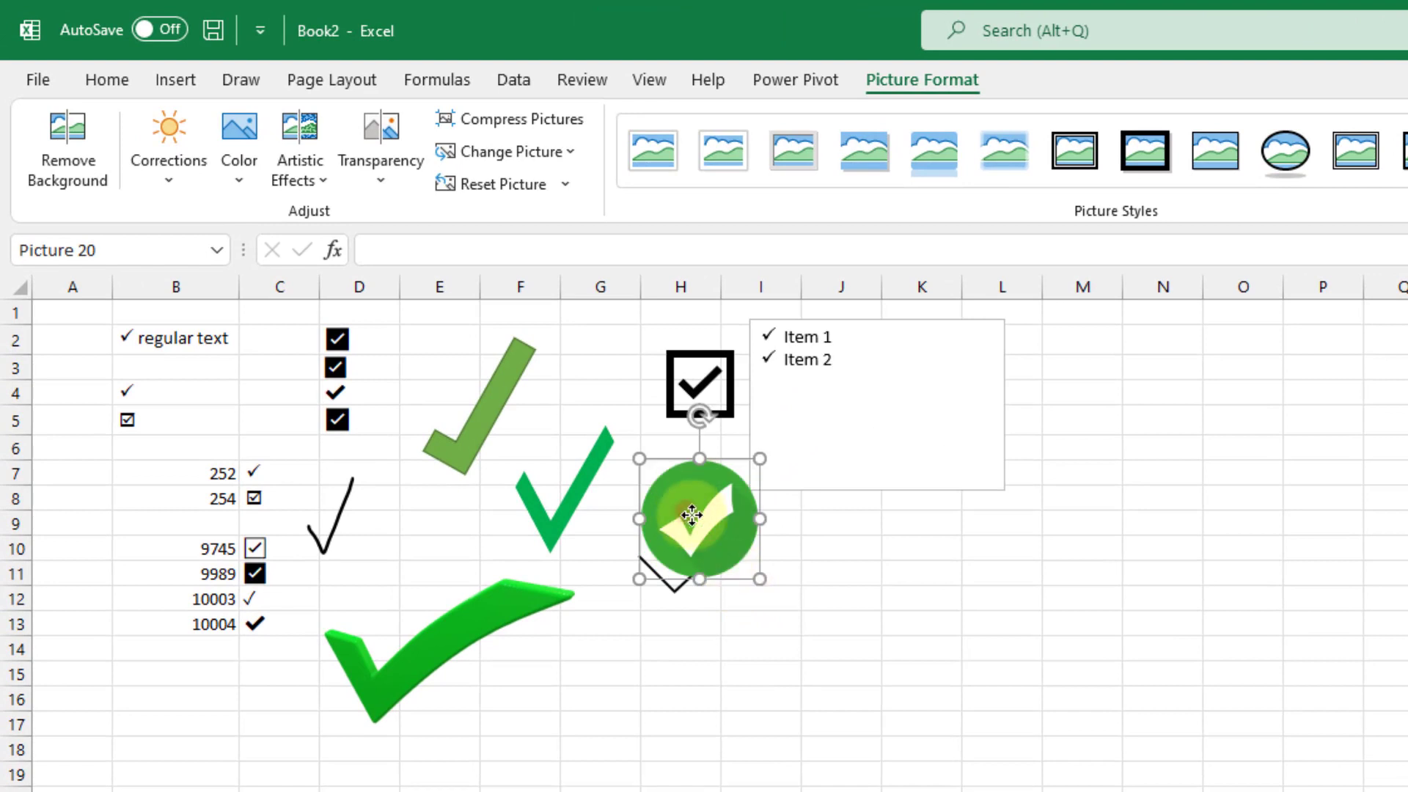
drag(692, 516, 665, 479)
click(693, 627)
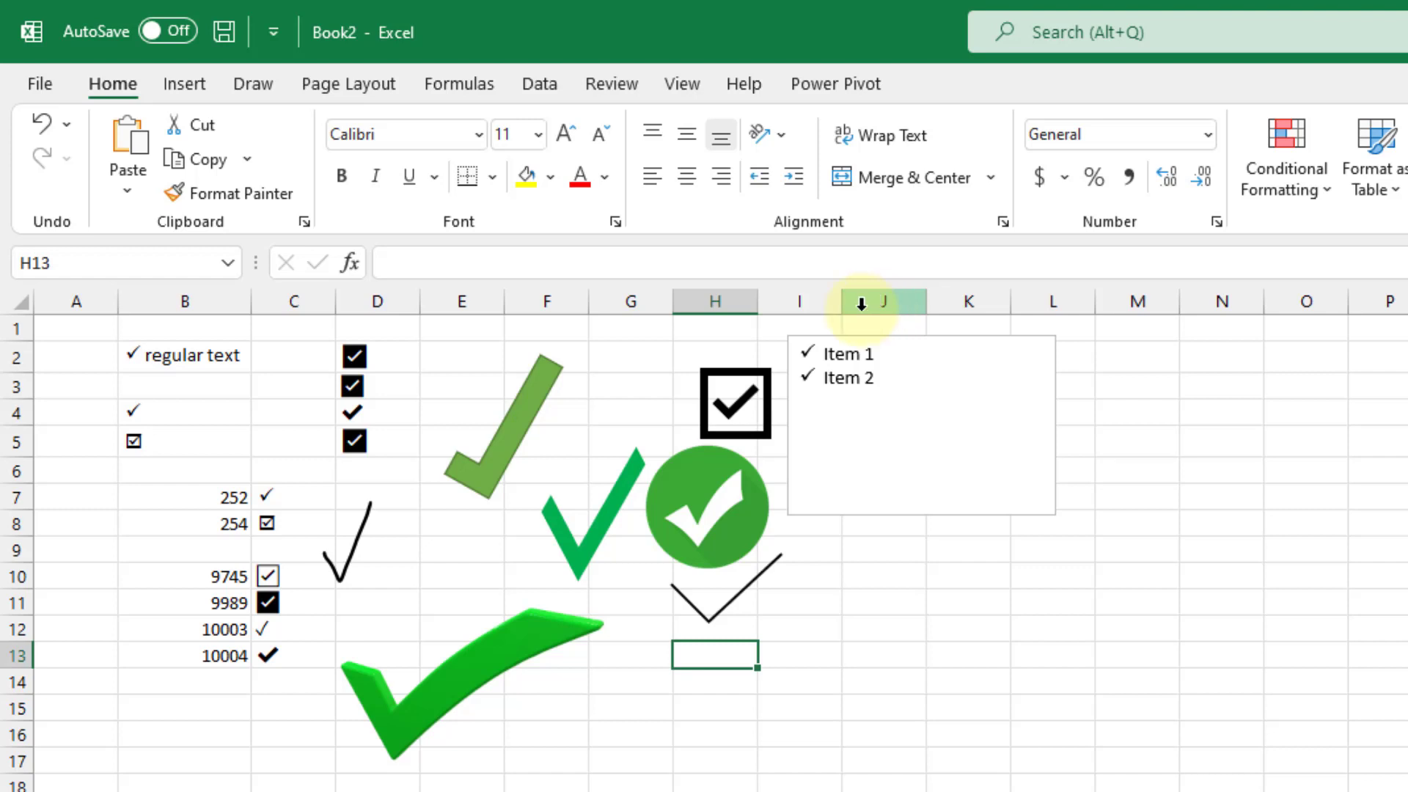
Step: Insert a screen clipping of the whole green circle check mark shown in the Photos window
click(185, 79)
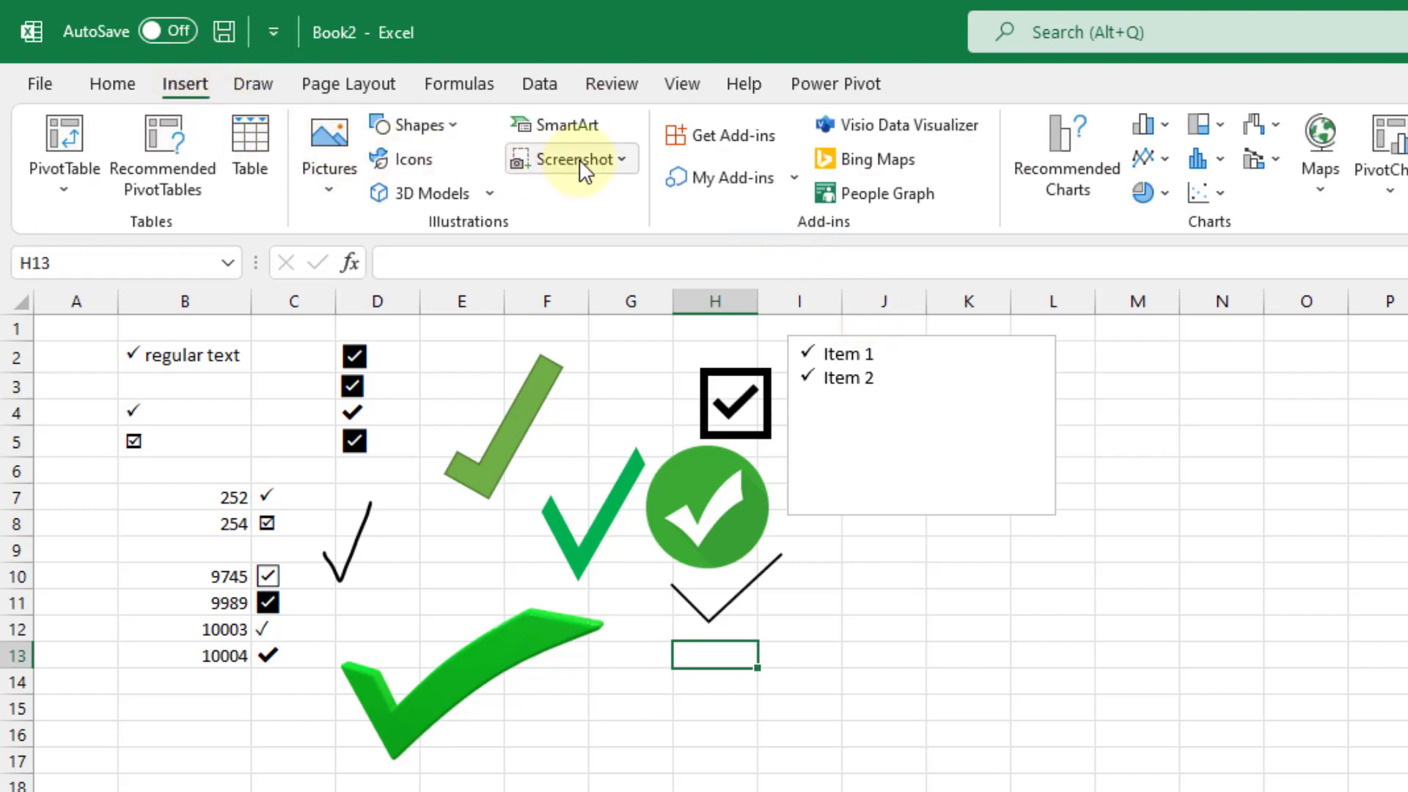
click(583, 160)
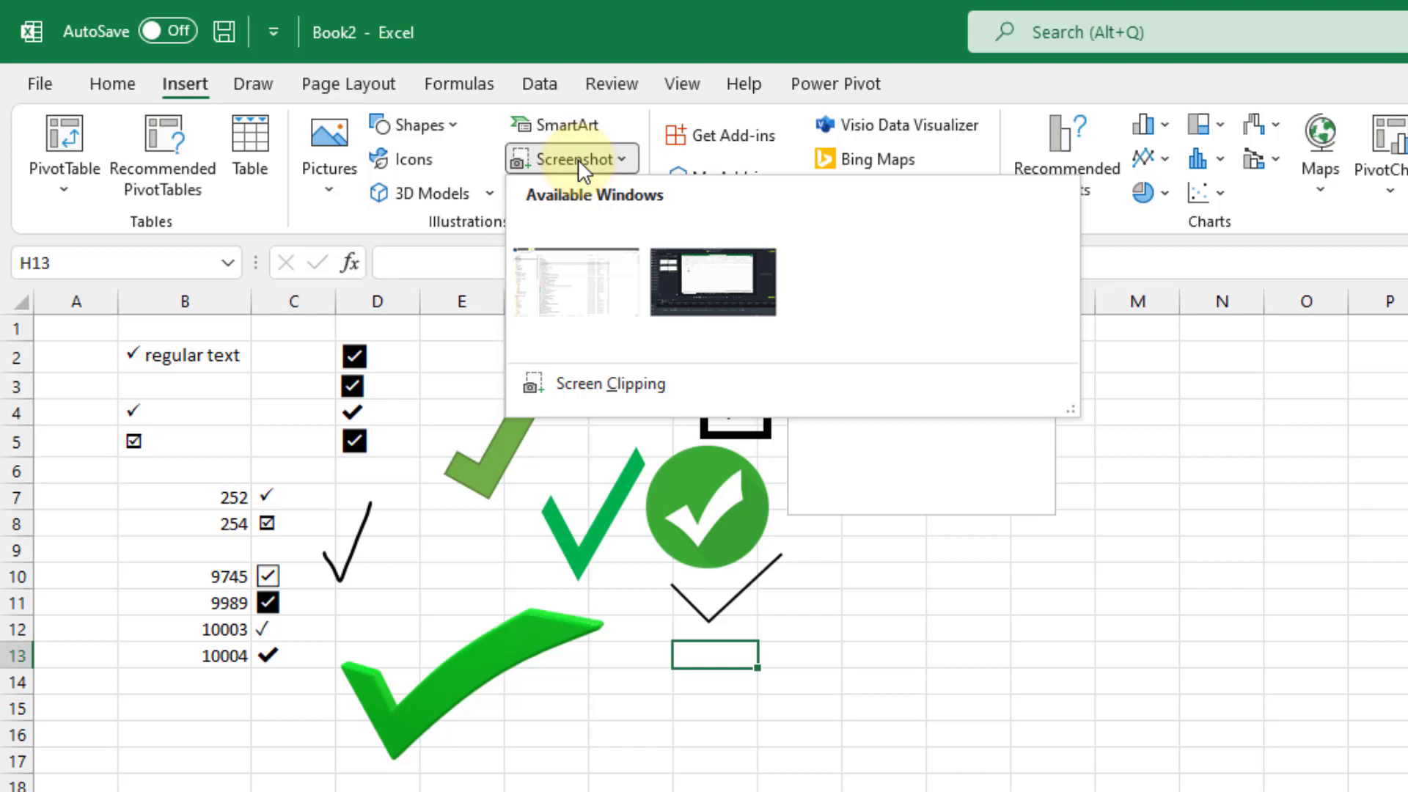
click(573, 393)
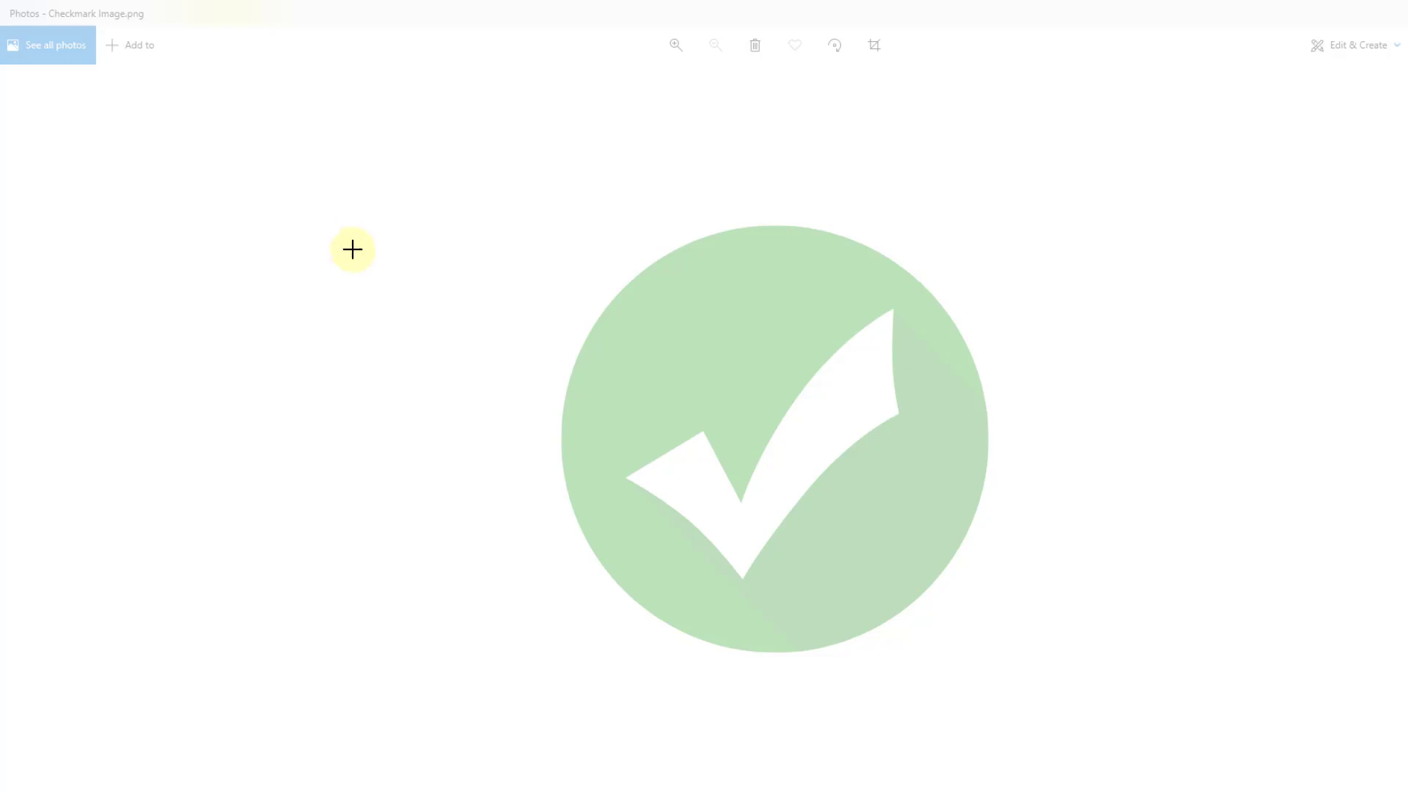
drag(540, 194, 1011, 686)
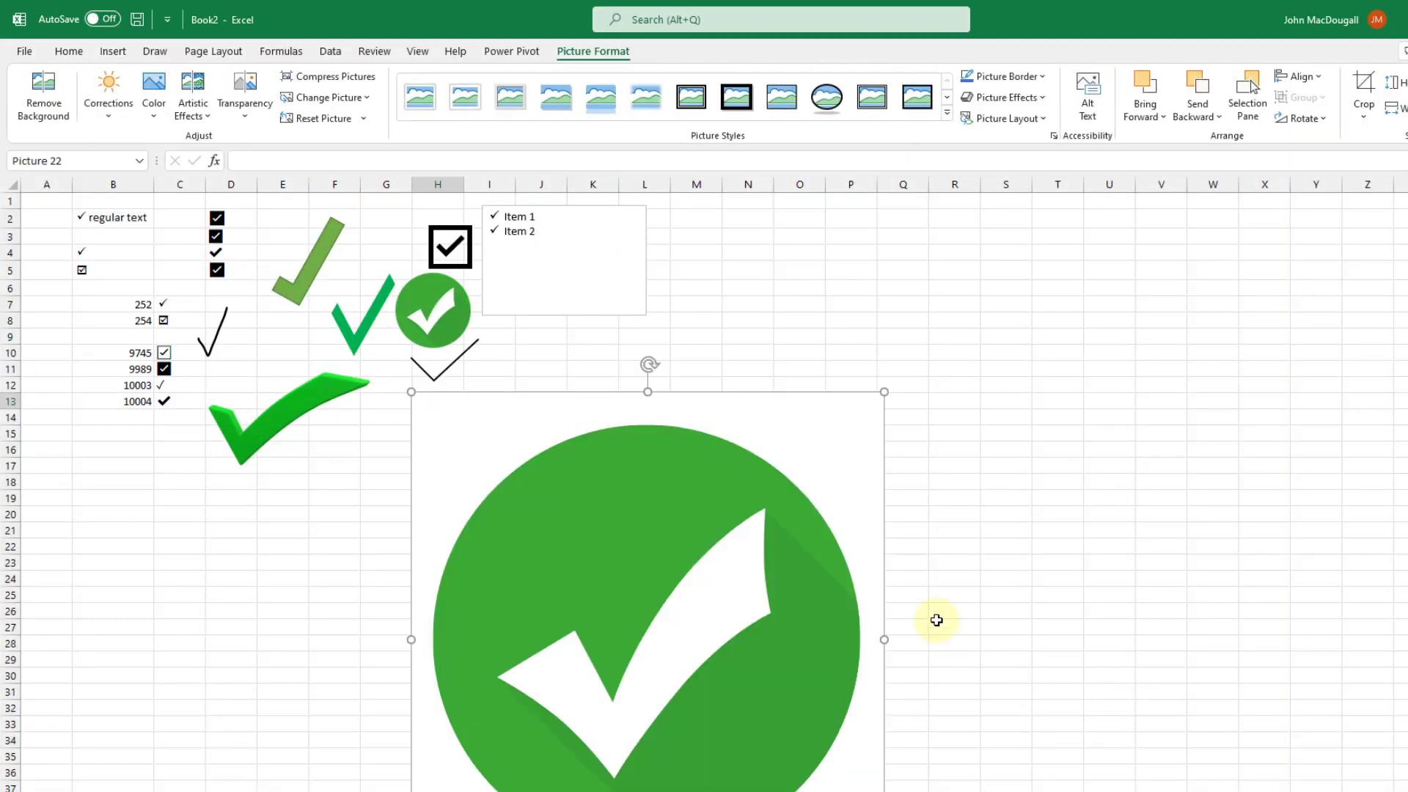
Step: Move the screen clipping up beside the other check marks and shrink it to span about J3:L12
drag(841, 407, 948, 248)
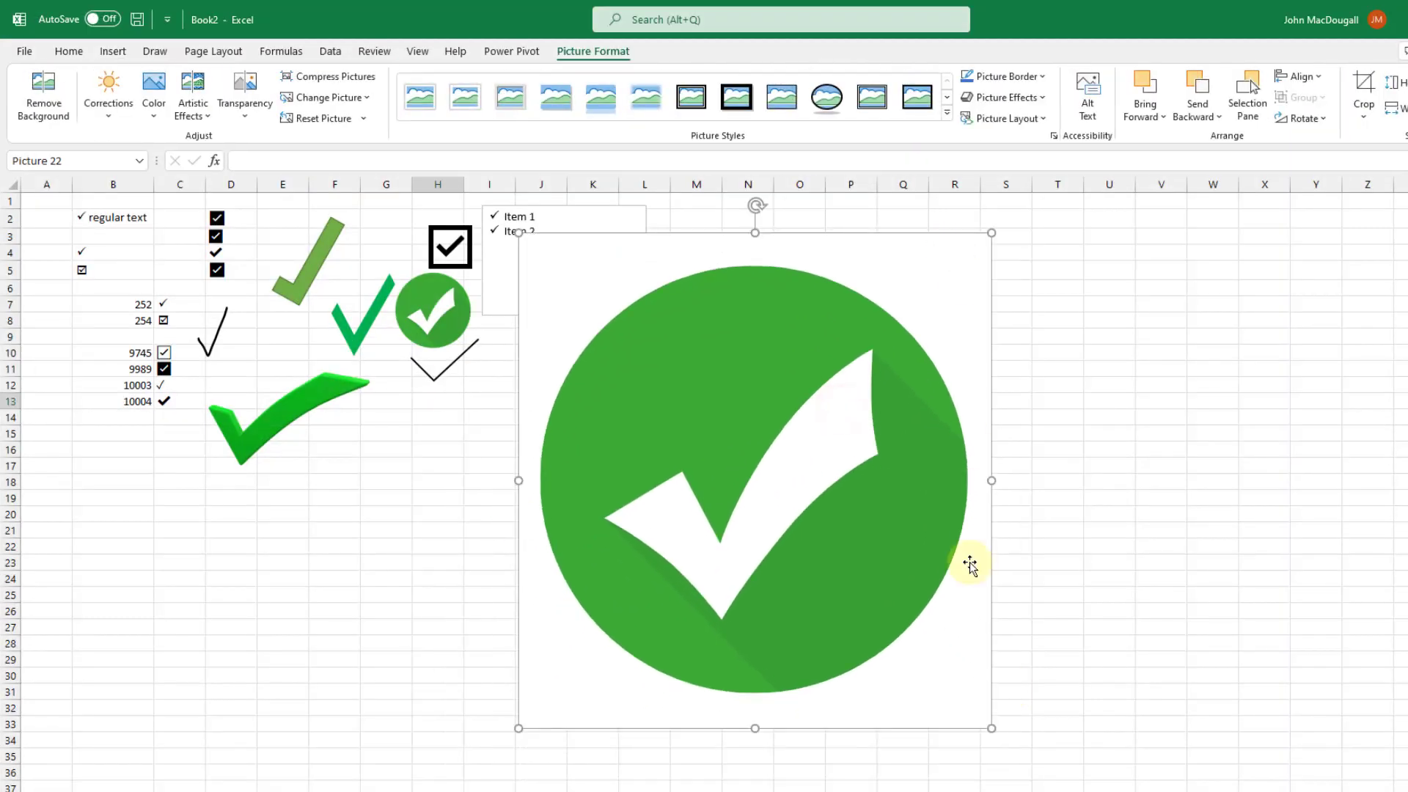
drag(987, 721, 680, 344)
click(459, 432)
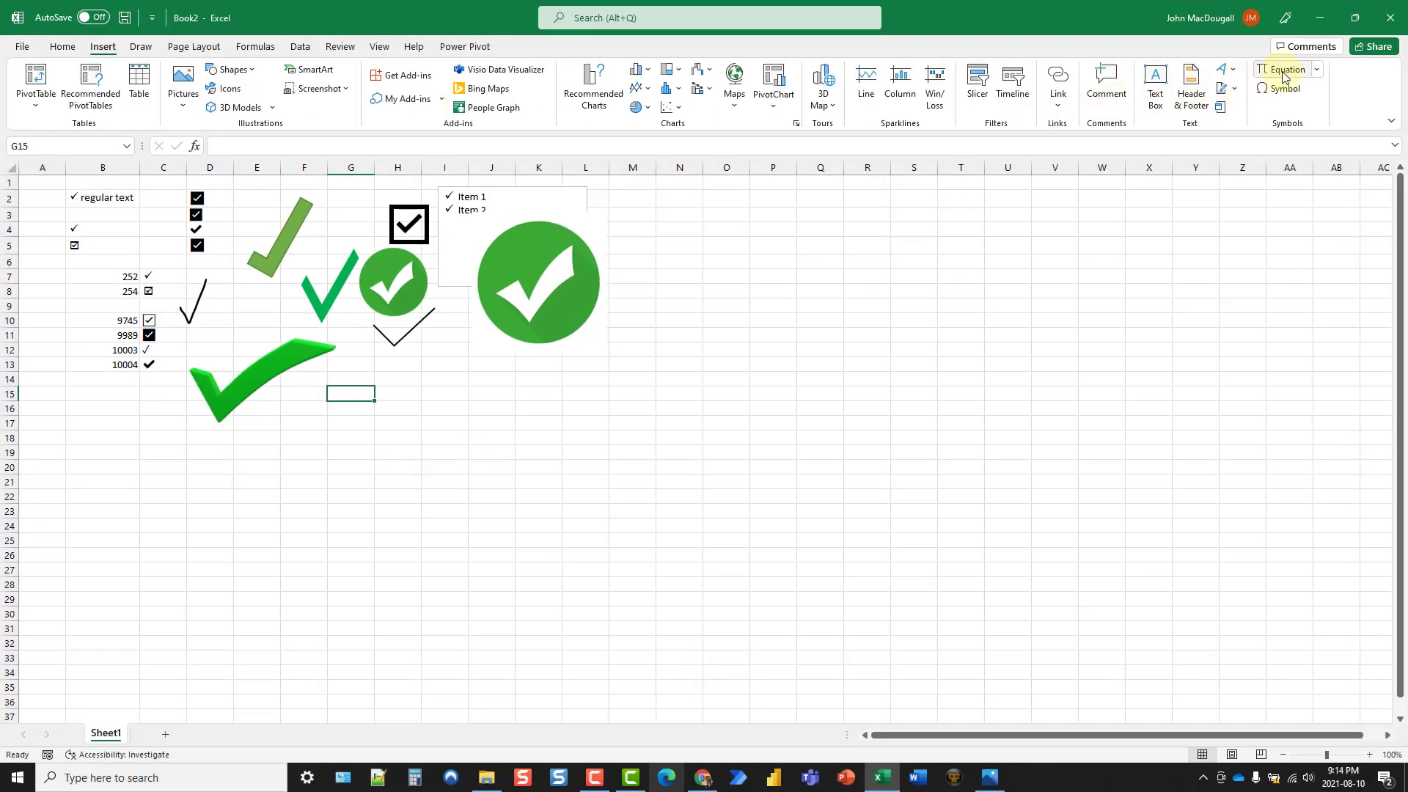
Step: Insert an equation containing only the square root symbol (√) and widen its box across about columns N to O
click(1285, 73)
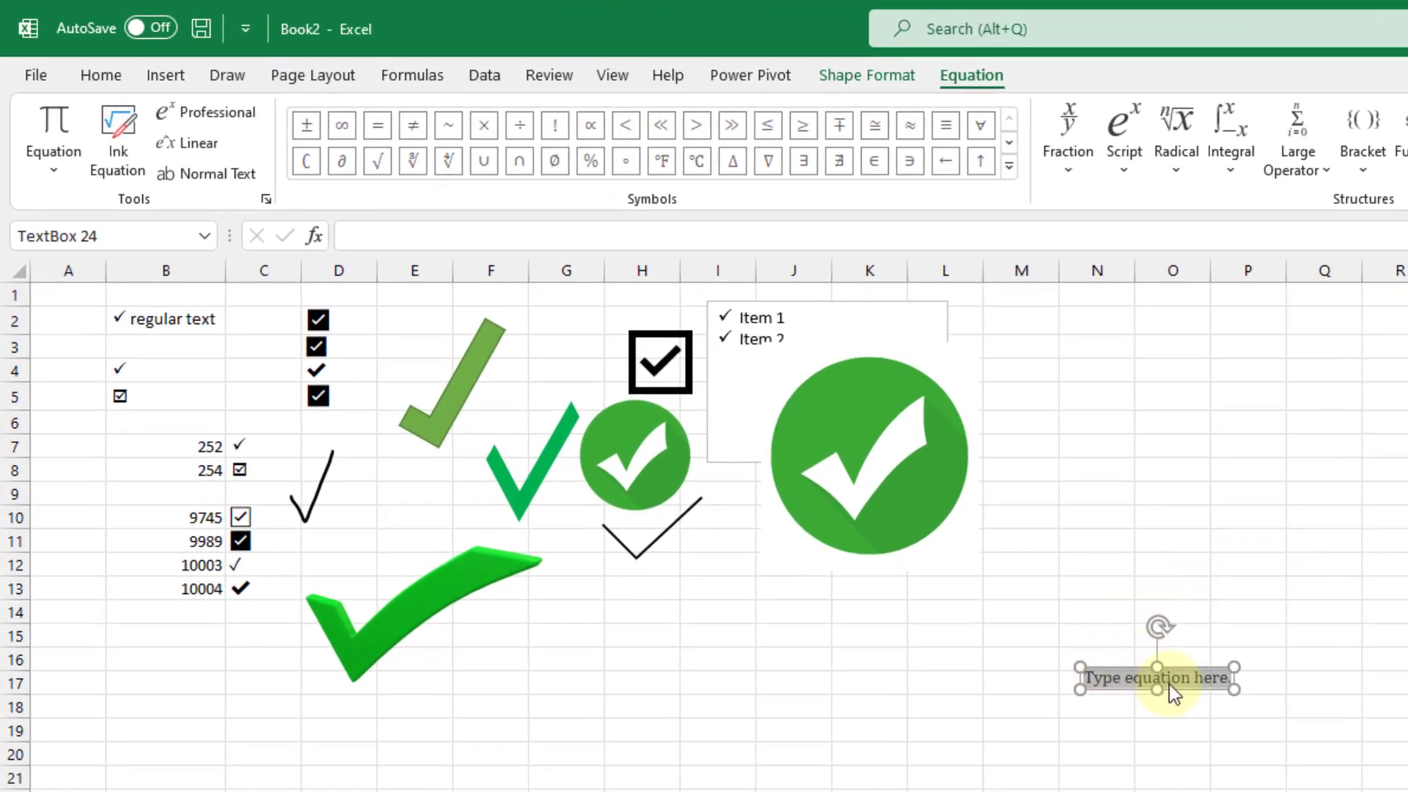
click(990, 83)
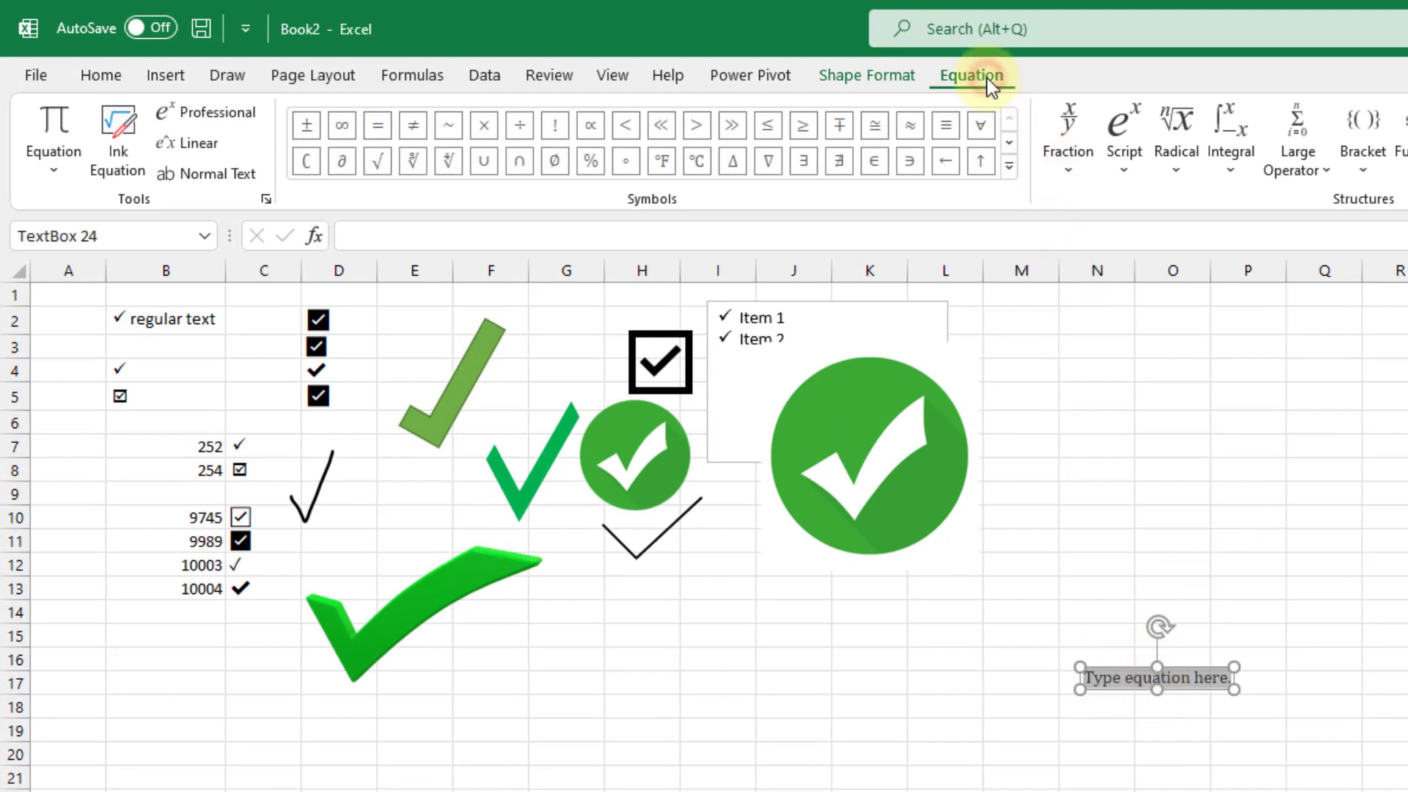
click(384, 166)
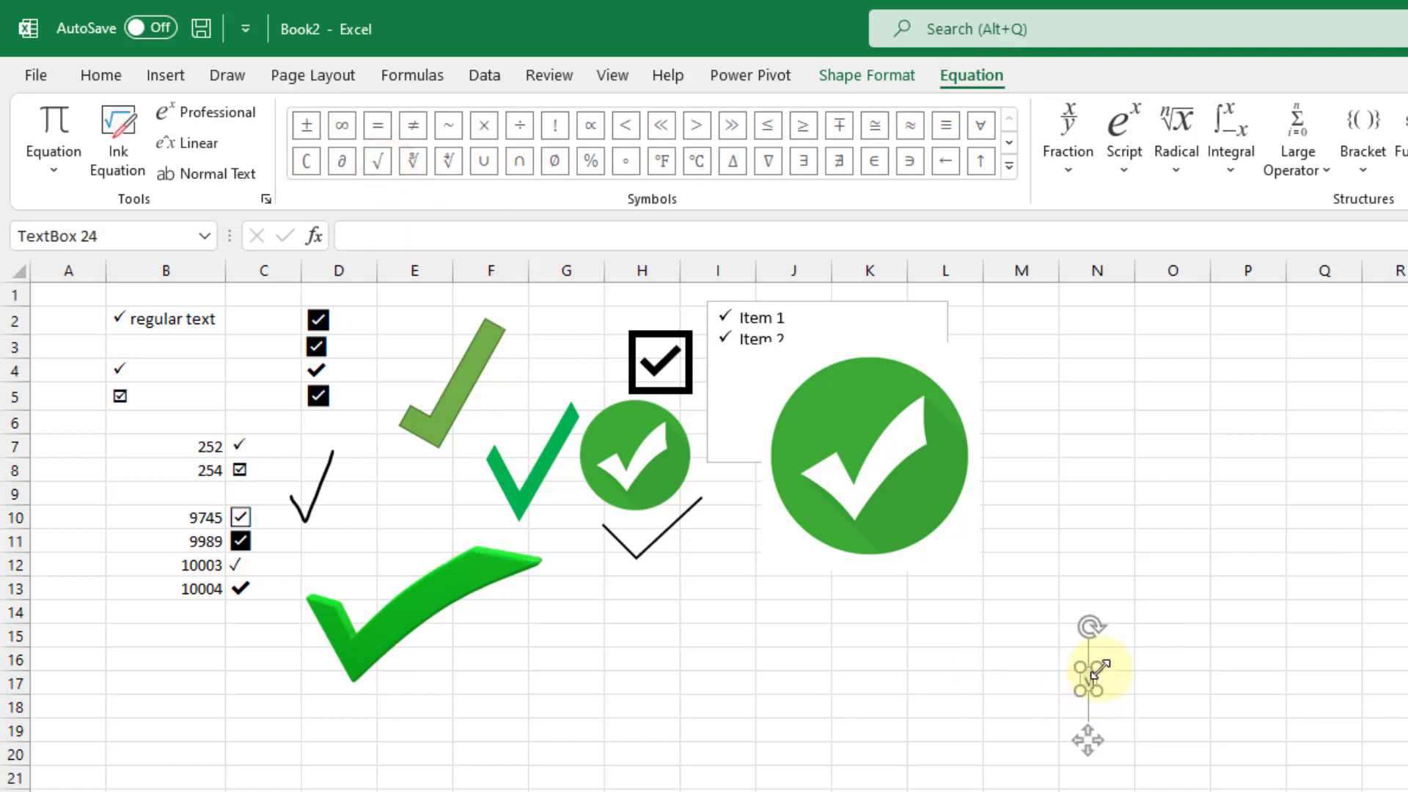
drag(1096, 667, 1199, 545)
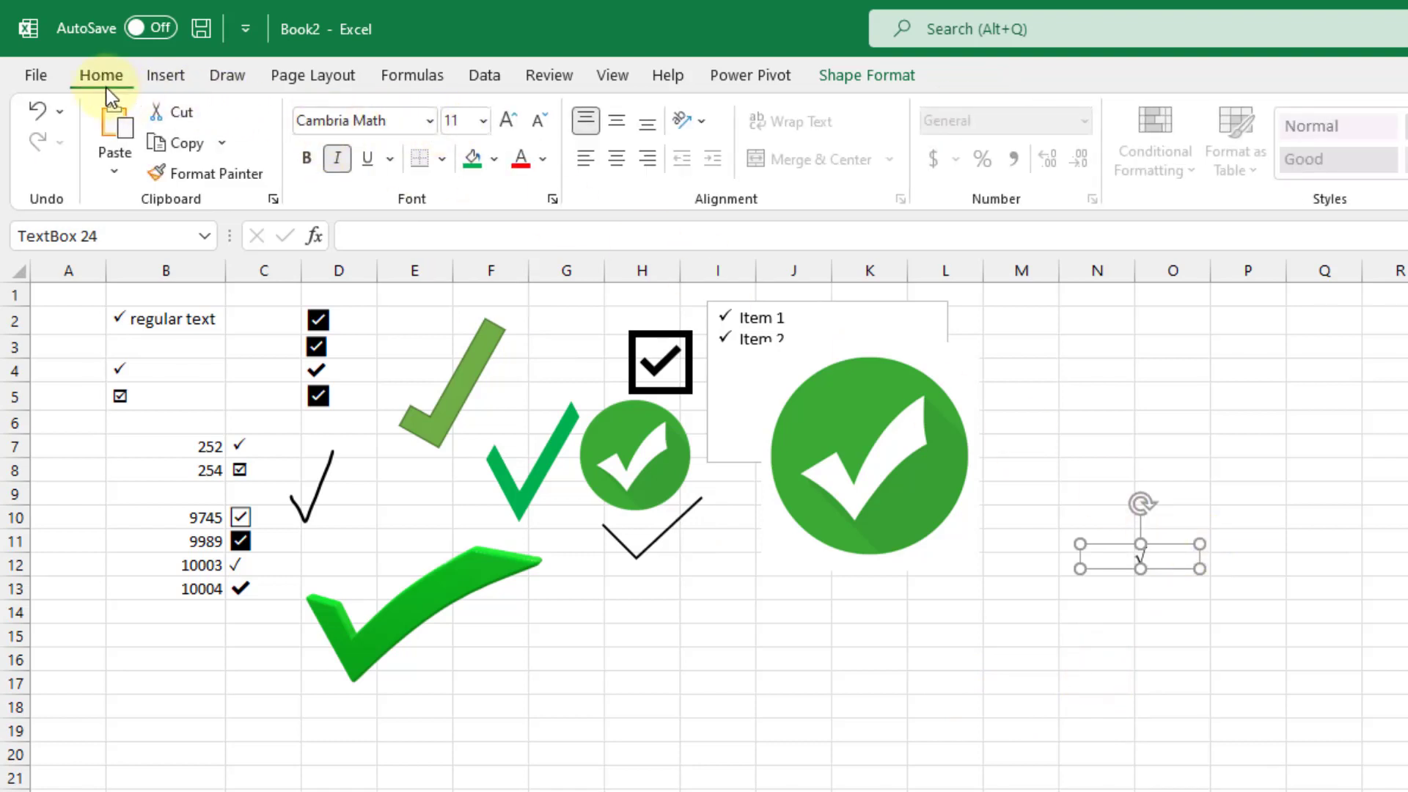
Step: Enlarge the square root symbol to font size 44 and move its box to about F12:H16
click(513, 120)
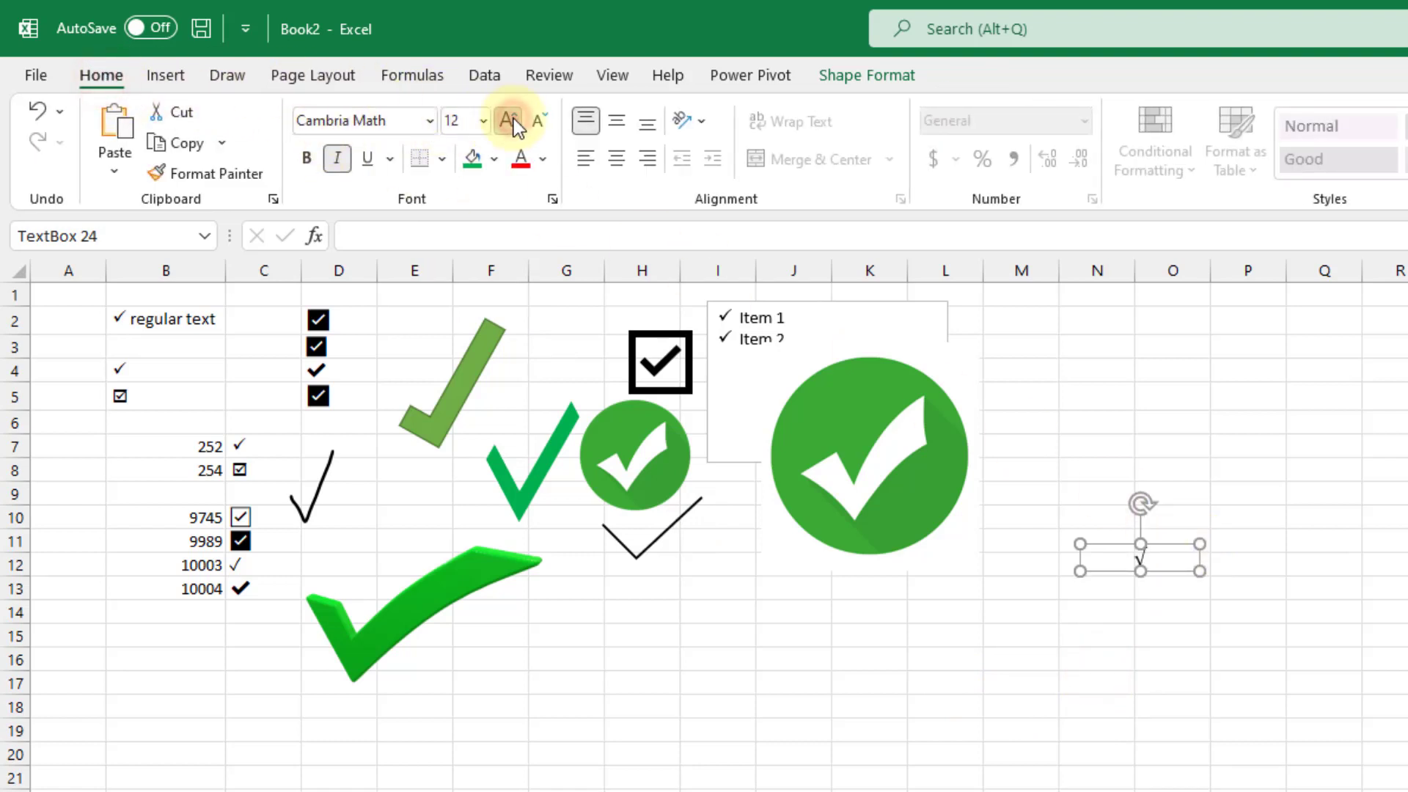
click(512, 120)
click(512, 121)
click(513, 121)
click(512, 121)
click(512, 121)
click(512, 121)
click(512, 121)
click(513, 120)
click(513, 120)
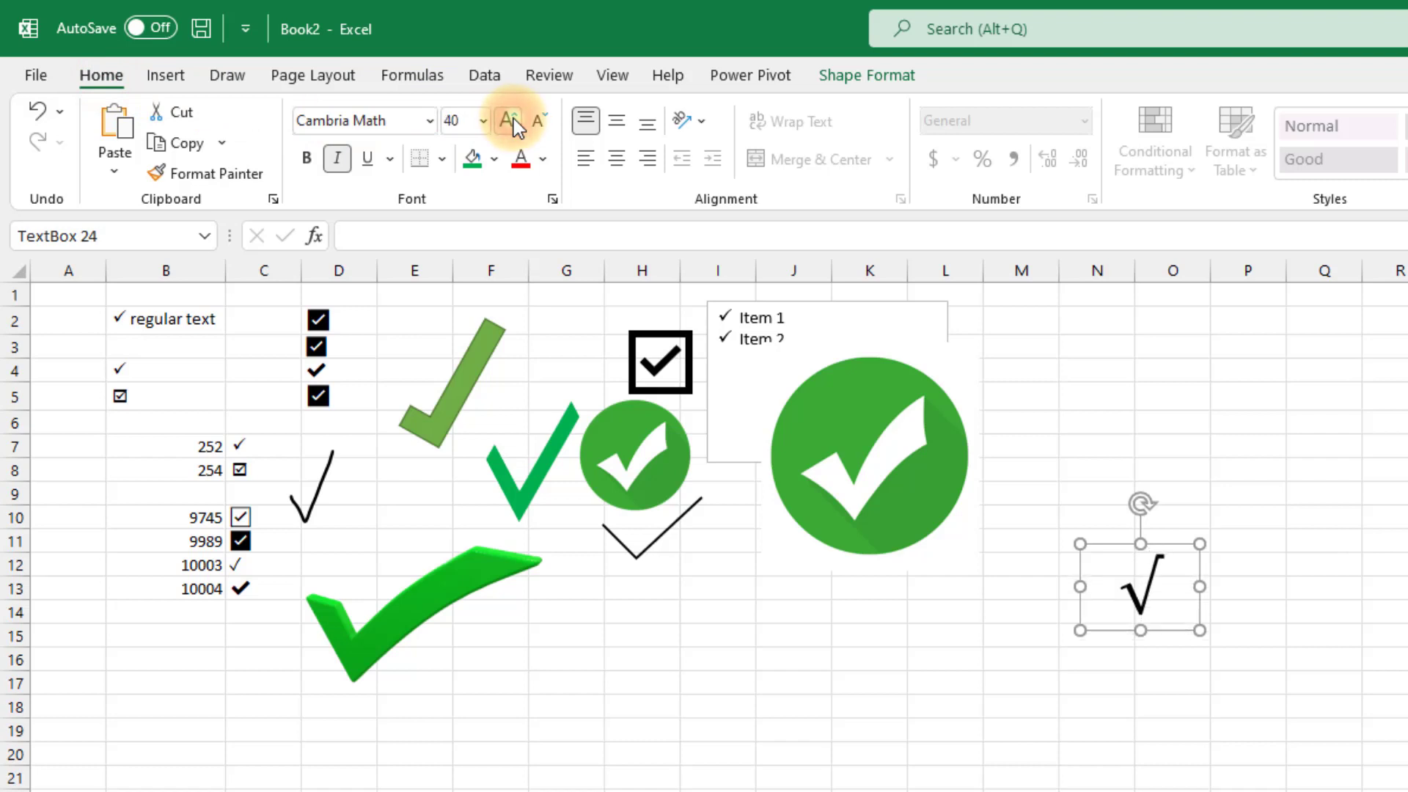
click(513, 120)
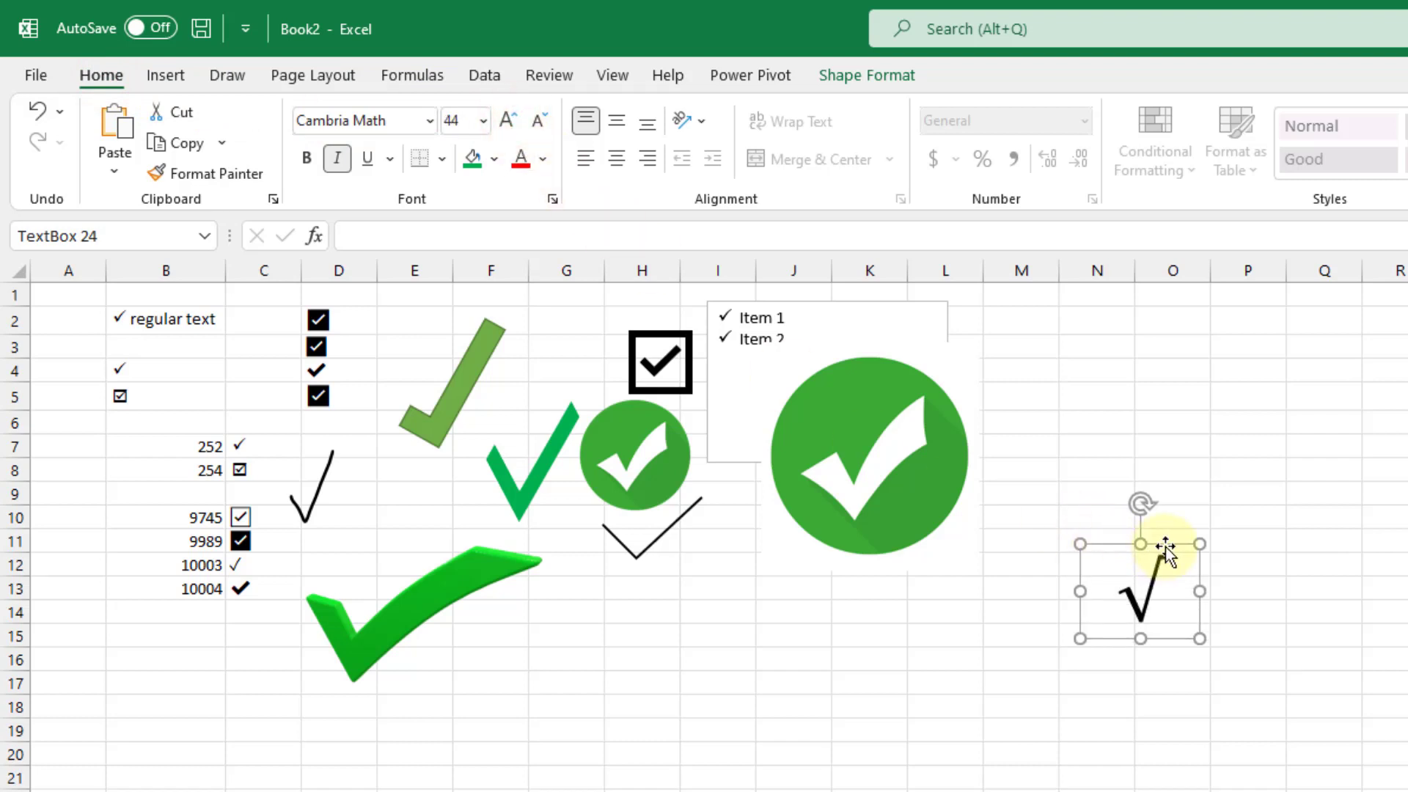
drag(1112, 560, 598, 575)
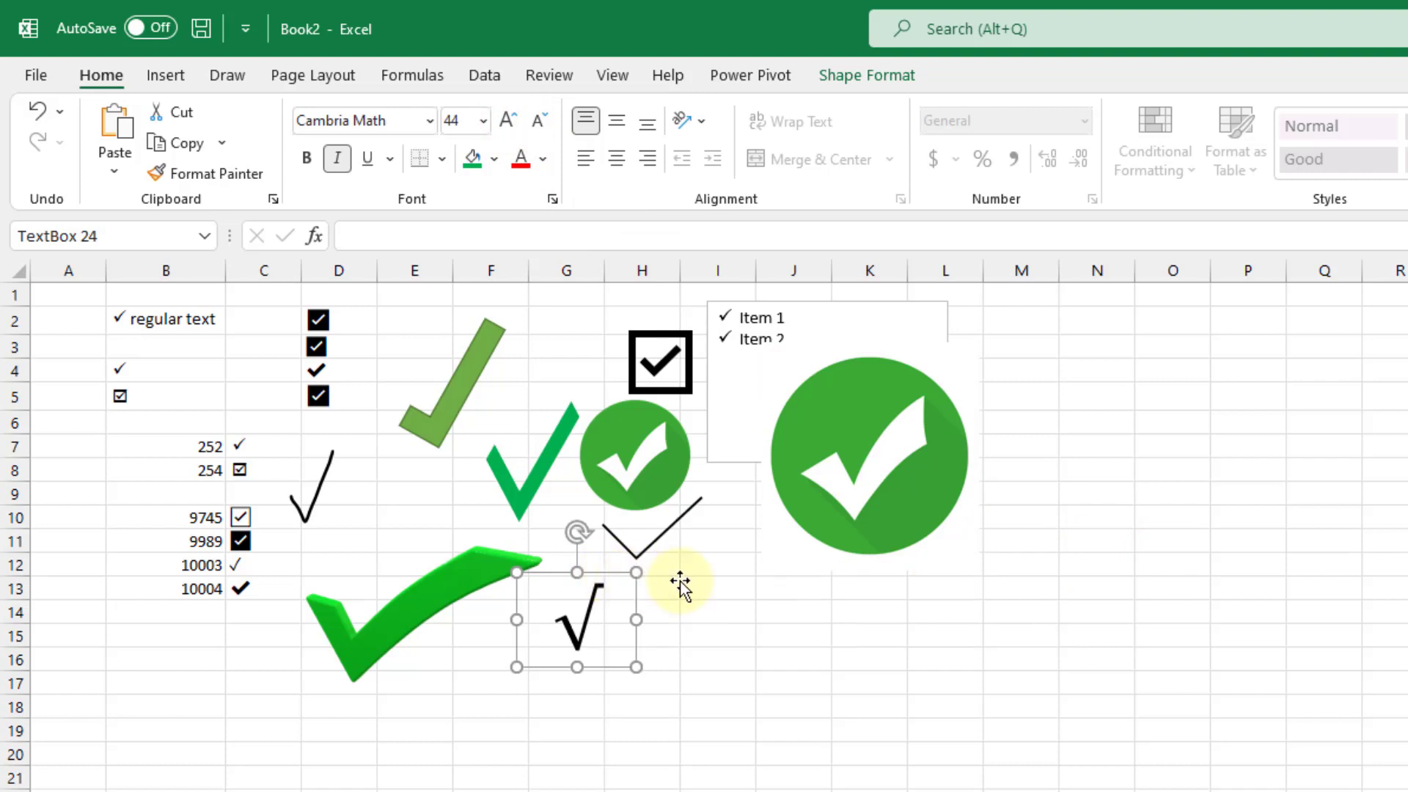